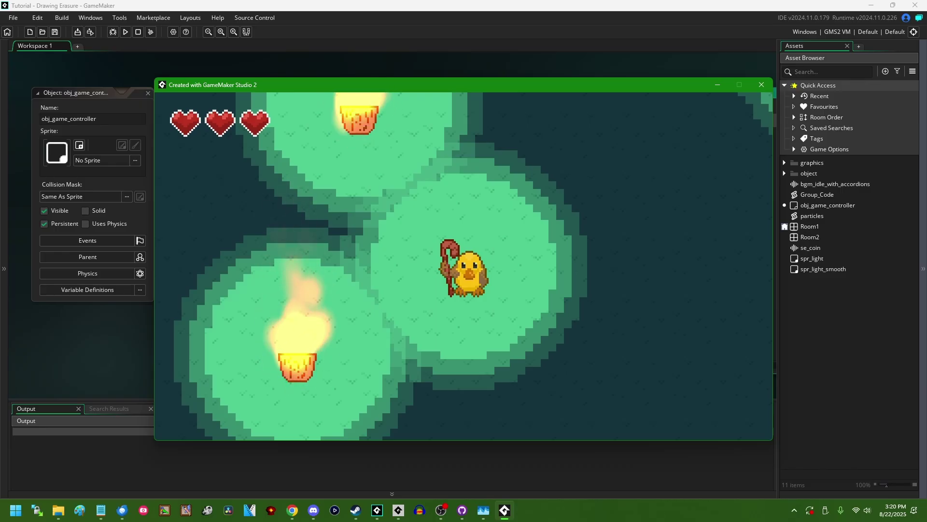
Walk the duck past the nearby torches and across the first overlapping light areas
{"action": "key", "text": "Right"}
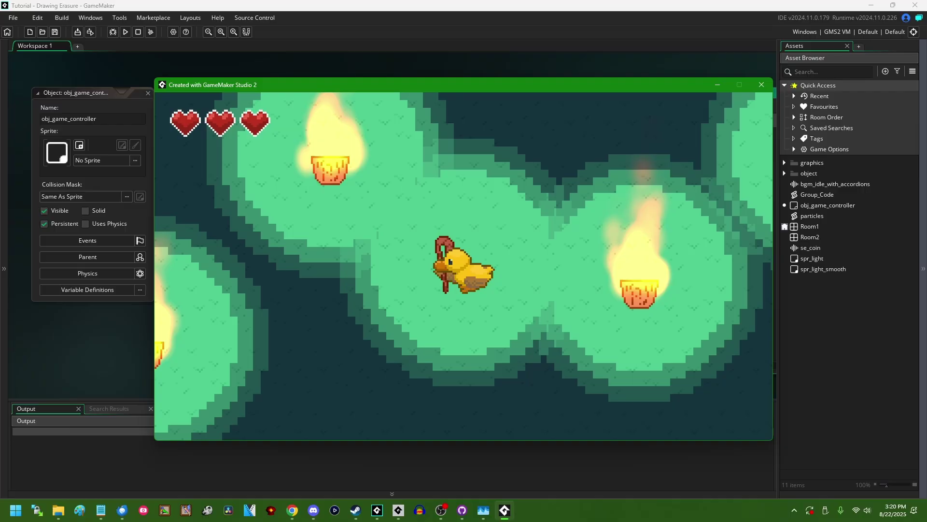
{"action": "key", "text": "Down"}
{"action": "key", "text": "Left"}
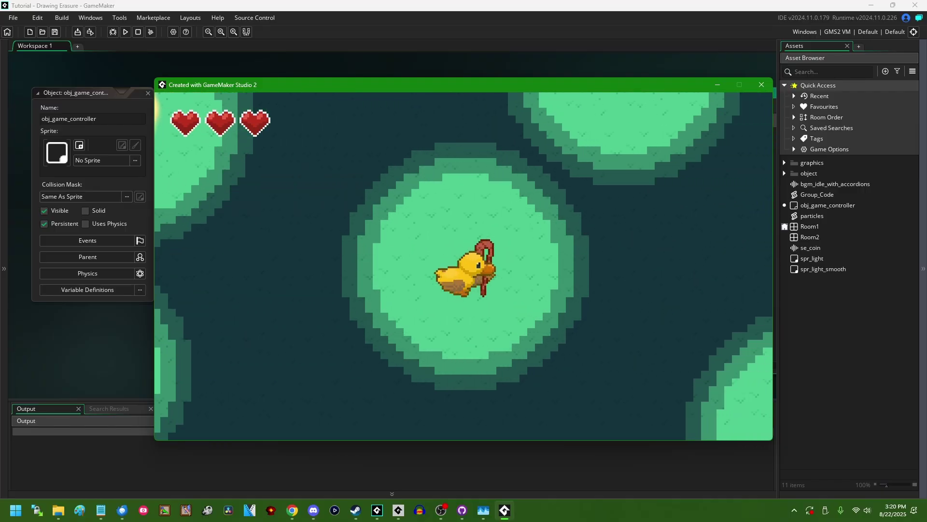
{"action": "key", "text": "Up"}
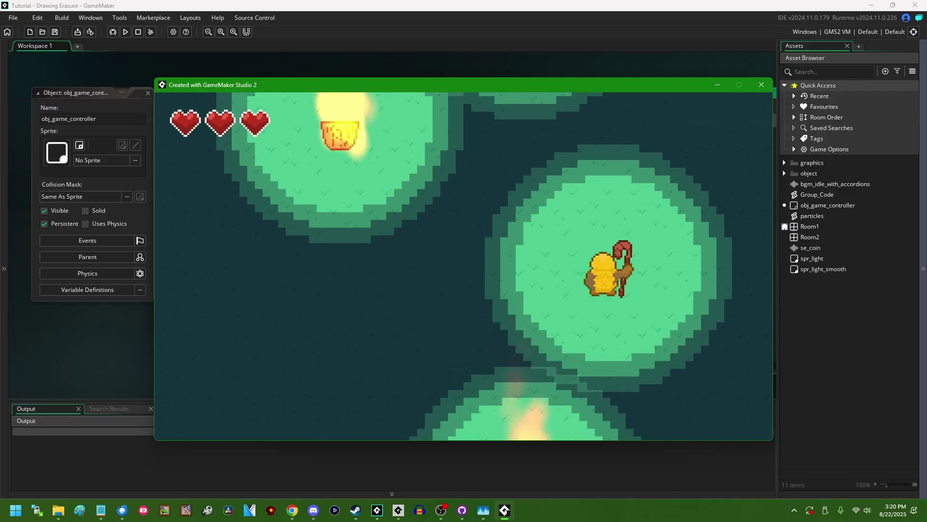
{"action": "key", "text": "Left"}
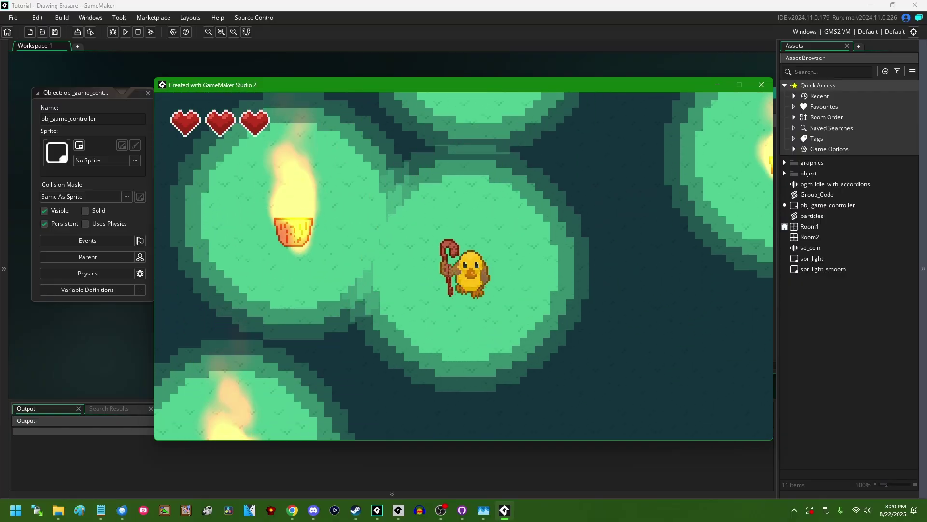
{"action": "key", "text": "Right"}
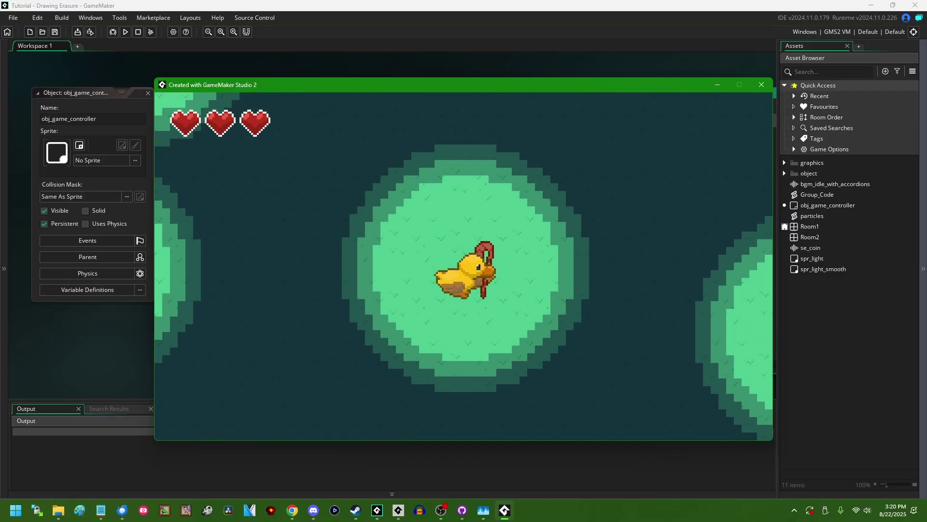
{"action": "key", "text": "Up"}
{"action": "key", "text": "Right"}
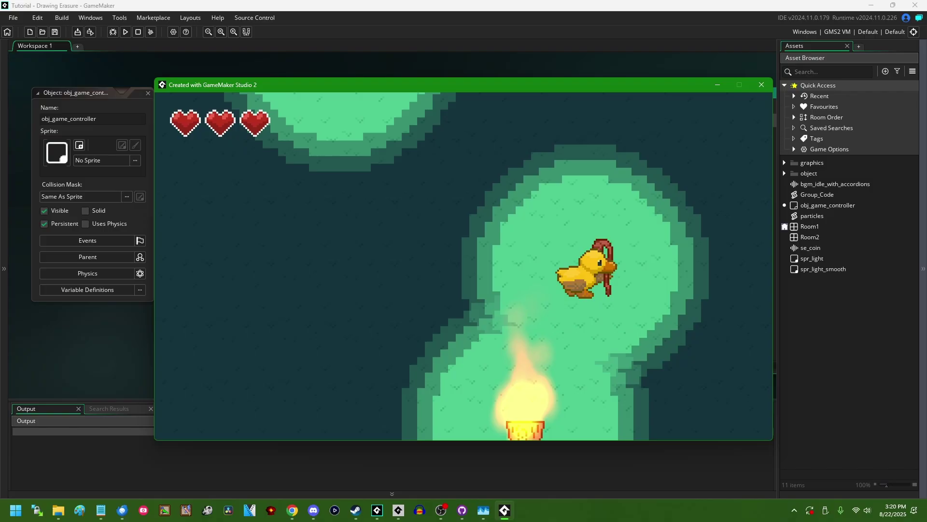
{"action": "key", "text": "Up"}
{"action": "key", "text": "Left"}
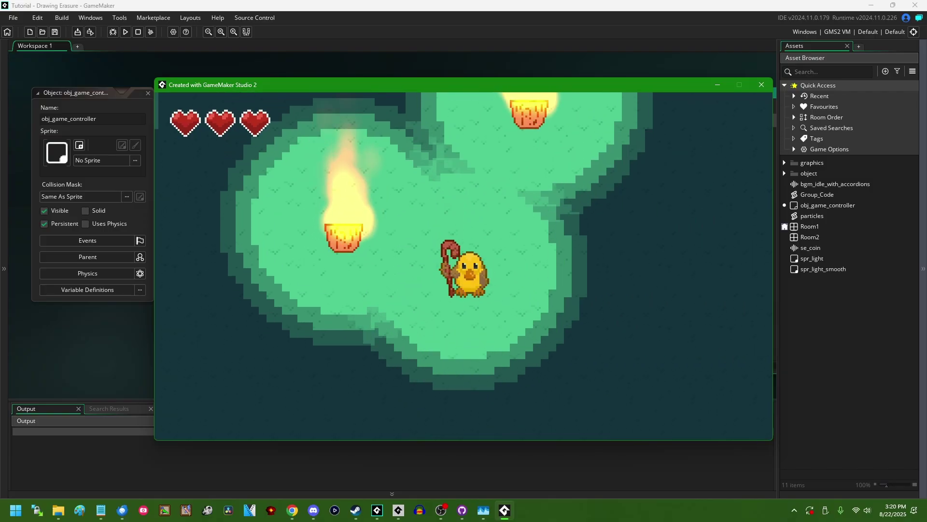
{"action": "key", "text": "Down"}
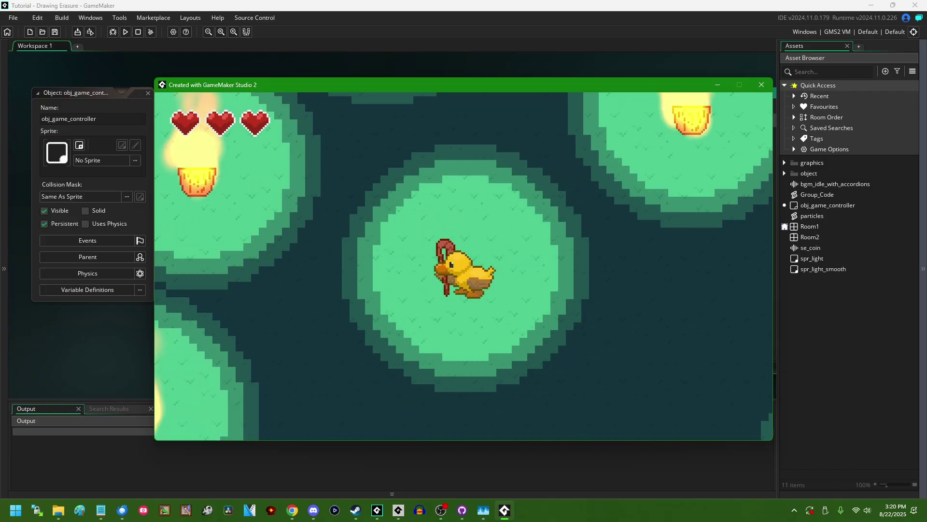
{"action": "key", "text": "Down"}
{"action": "key", "text": "Left"}
{"action": "key", "text": "Up"}
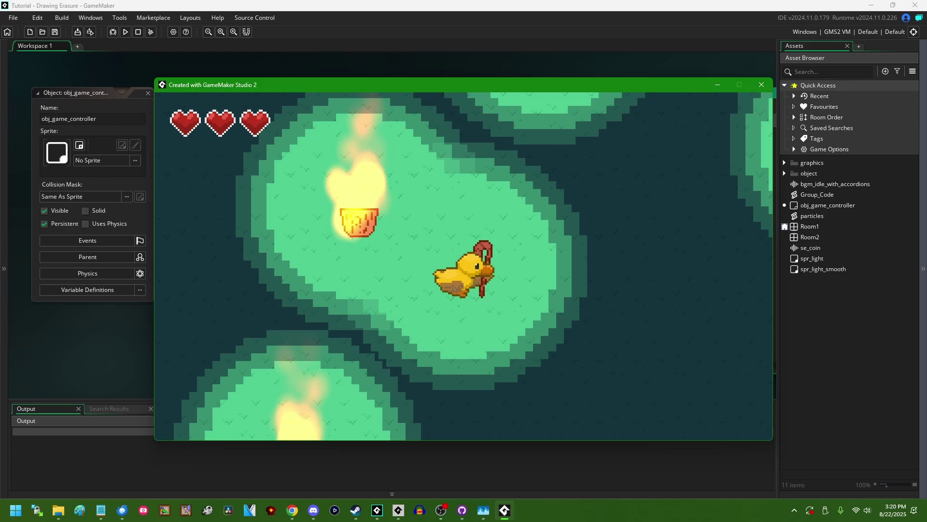
{"action": "key", "text": "Right"}
{"action": "key", "text": "Down"}
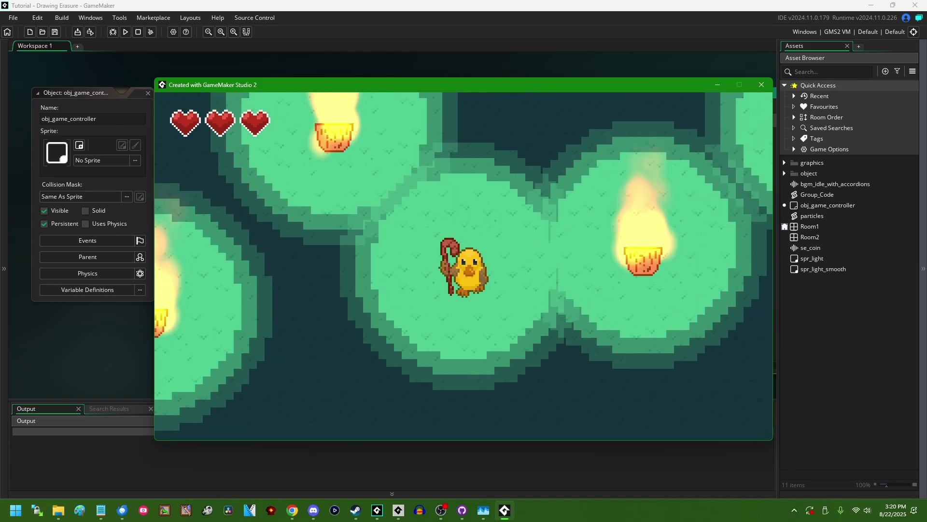
{"action": "key", "text": "Left"}
{"action": "key", "text": "Down"}
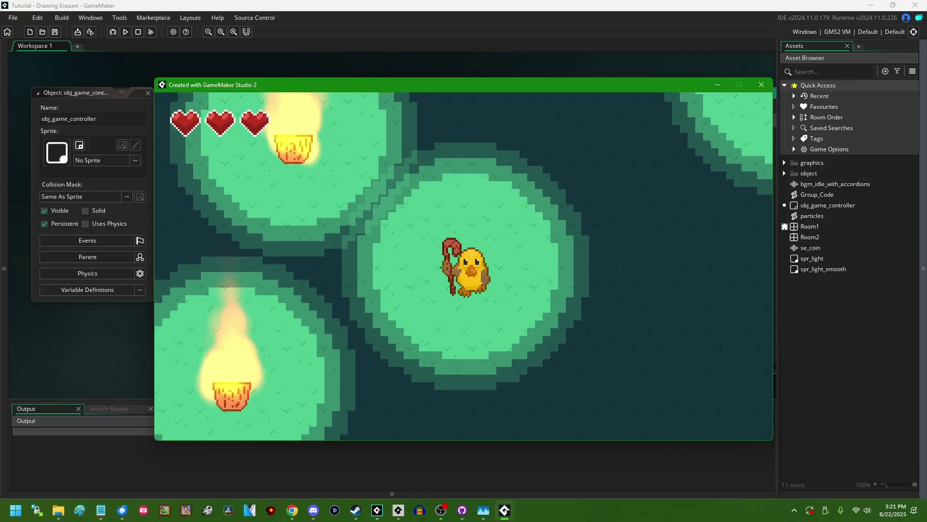
Walk the duck down to the central grass area and around its neighbouring lit islands
{"action": "key", "text": "Right"}
{"action": "key", "text": "Down"}
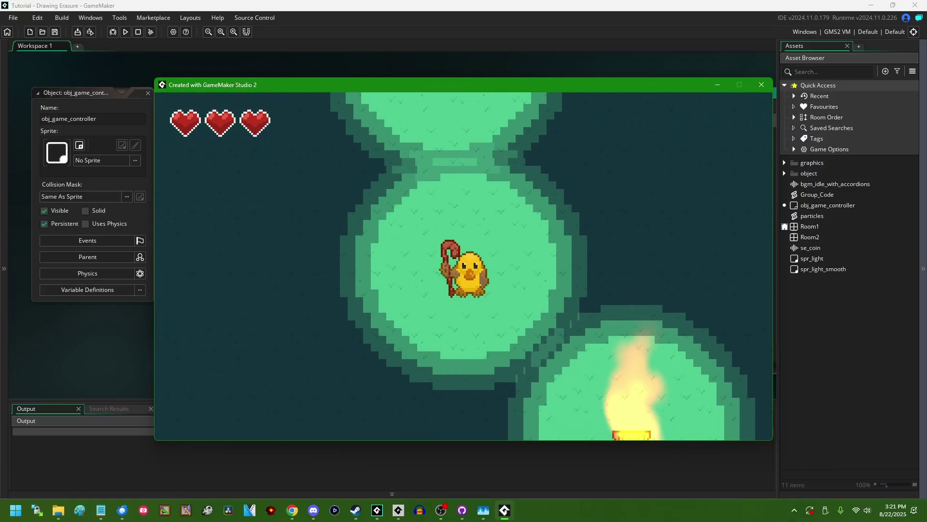
{"action": "key", "text": "Left"}
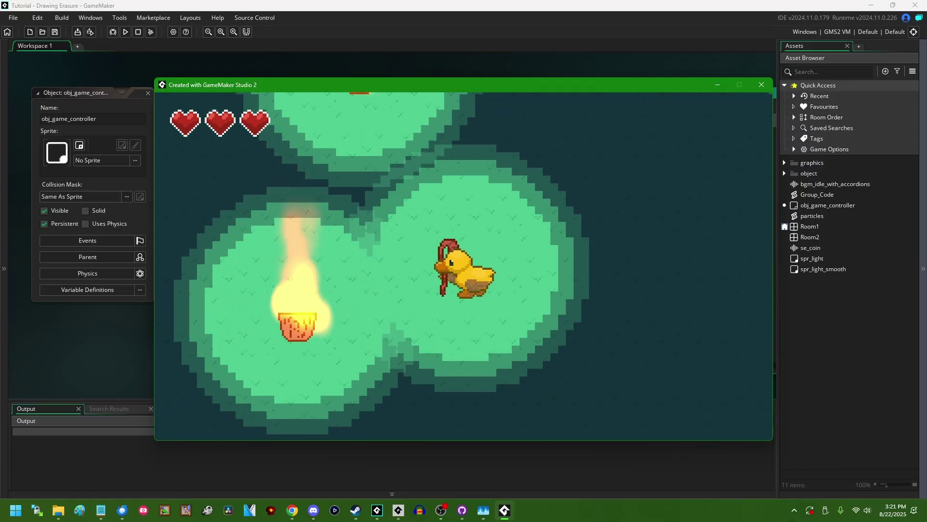
{"action": "key", "text": "Up"}
{"action": "key", "text": "Down"}
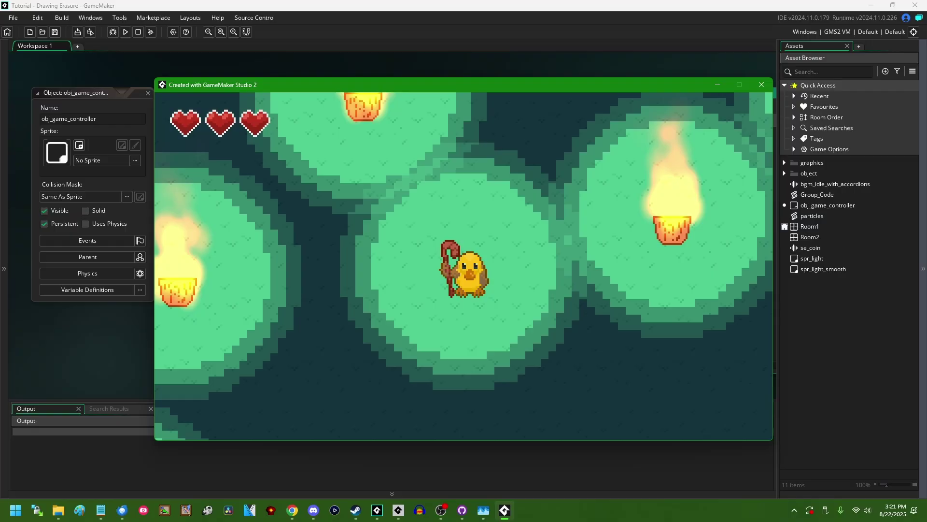
{"action": "key", "text": "Left"}
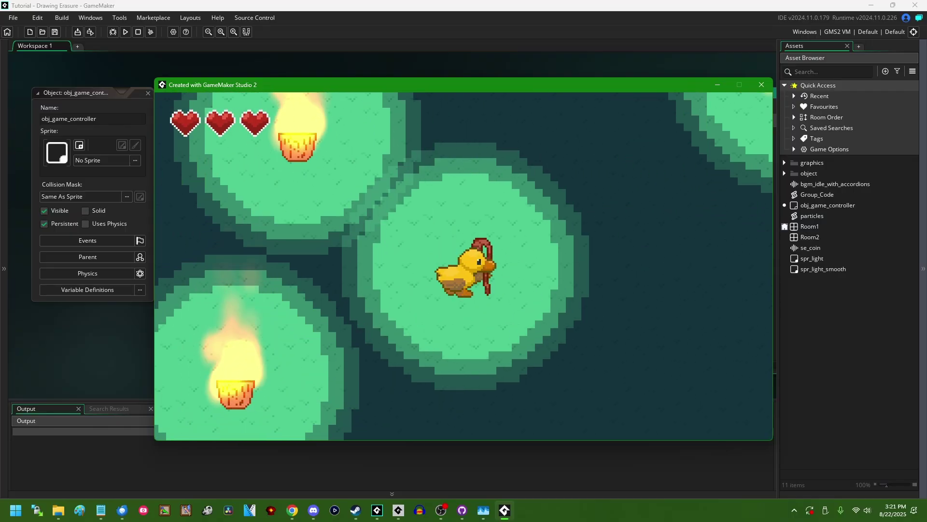
{"action": "key", "text": "Down"}
{"action": "key", "text": "Left"}
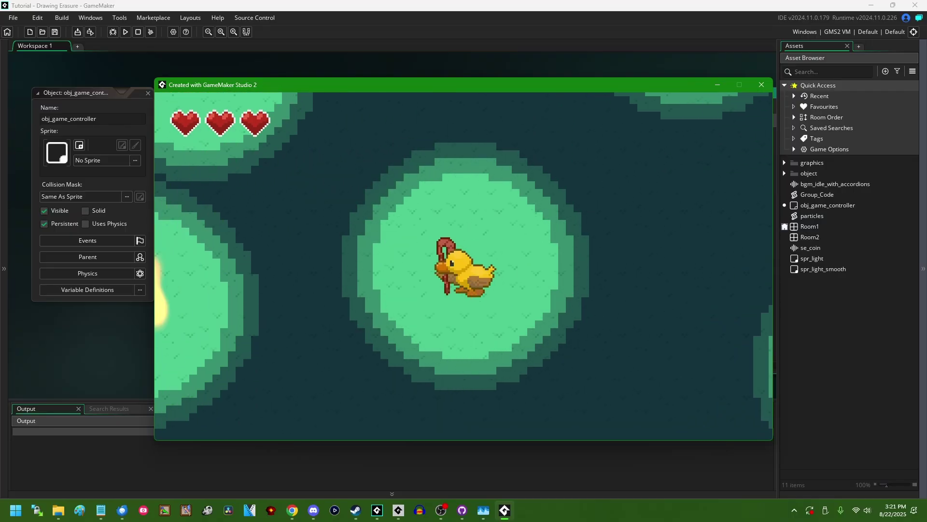
{"action": "key", "text": "Up"}
{"action": "key", "text": "Left"}
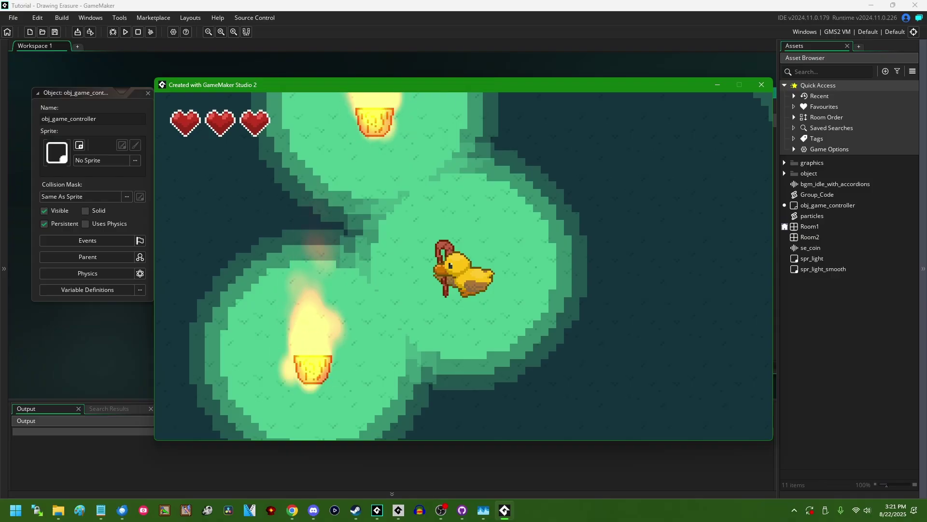
{"action": "key", "text": "Right"}
{"action": "key", "text": "Up"}
{"action": "key", "text": "Right"}
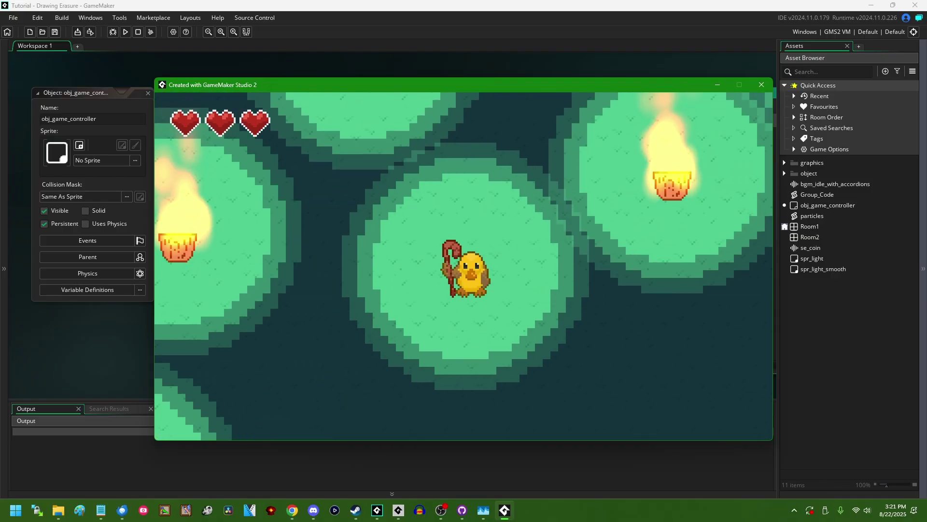
{"action": "key", "text": "Down"}
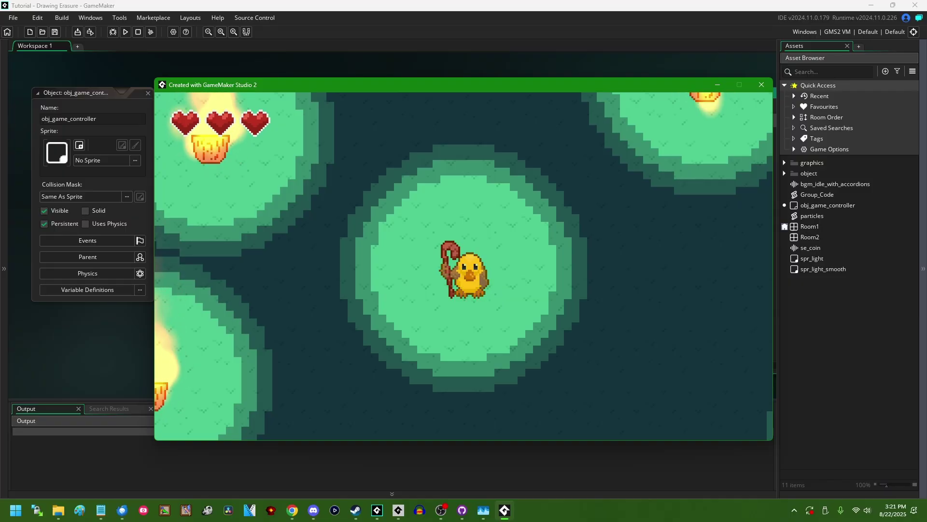
{"action": "key", "text": "Left"}
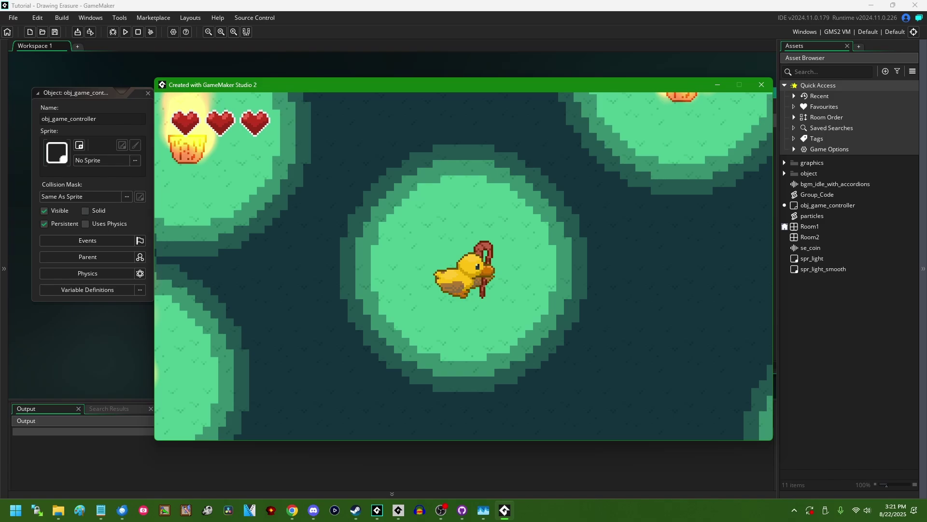
{"action": "key", "text": "Up"}
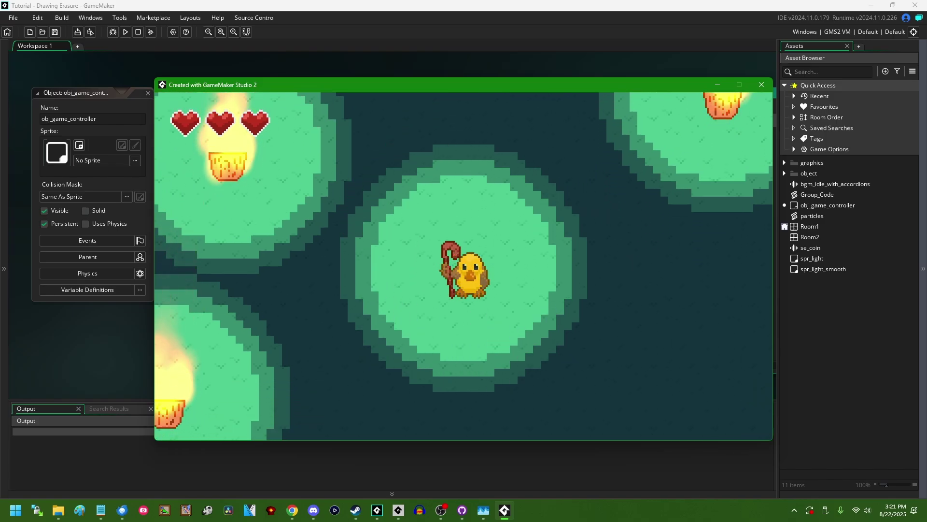
{"action": "key", "text": "Right"}
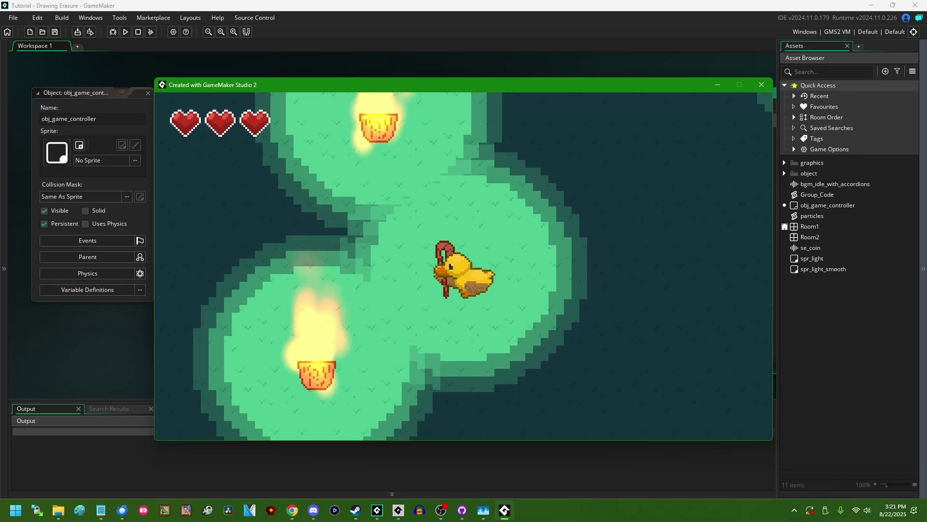
Walk the duck up and across the map to new islands with other torches
{"action": "key", "text": "Left"}
{"action": "key", "text": "Up"}
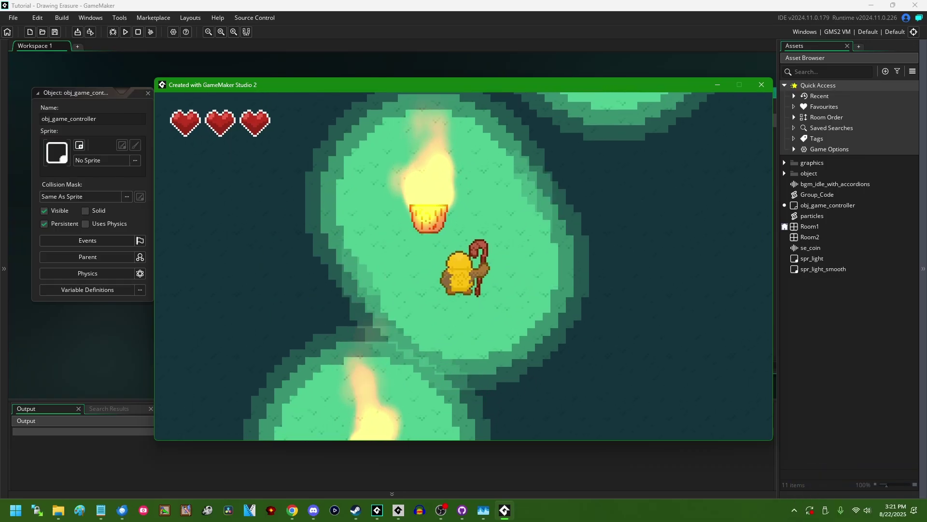
{"action": "key", "text": "Right"}
{"action": "key", "text": "Down"}
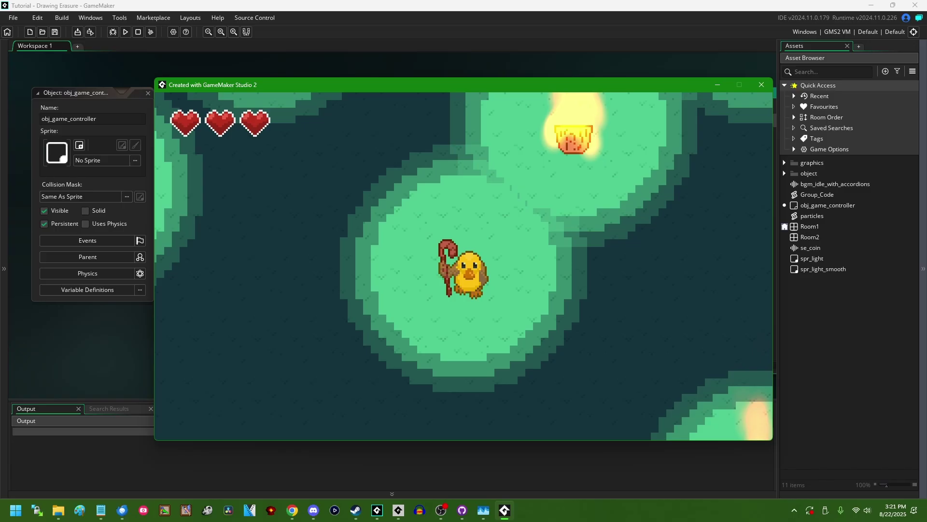
{"action": "key", "text": "Up"}
{"action": "key", "text": "Left"}
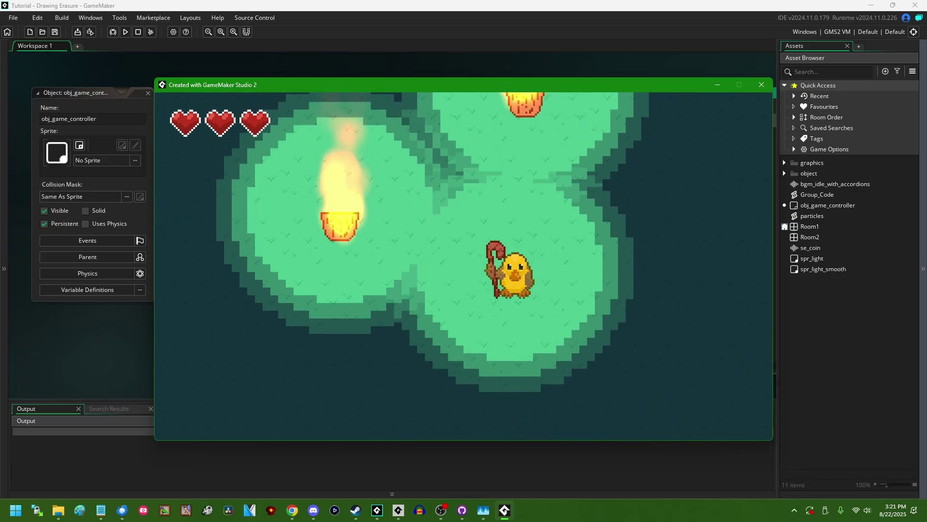
{"action": "key", "text": "Left"}
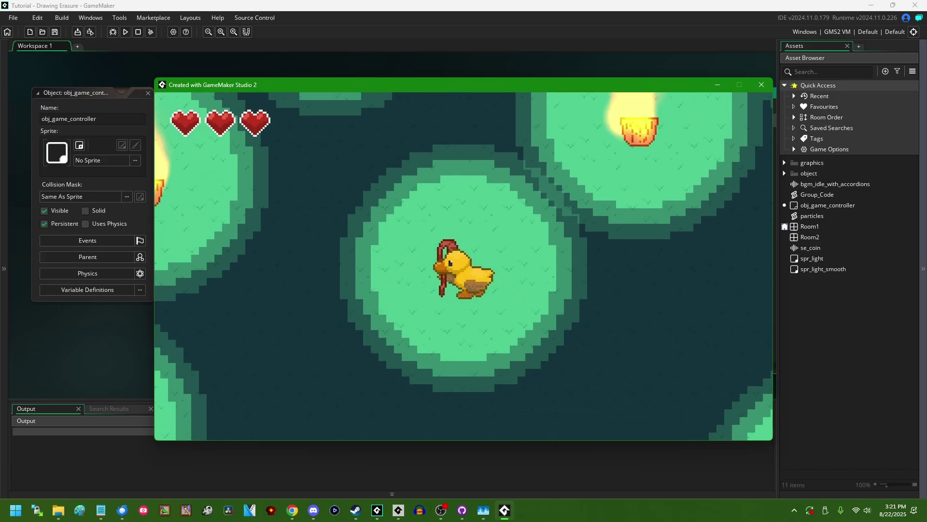
{"action": "key", "text": "Down"}
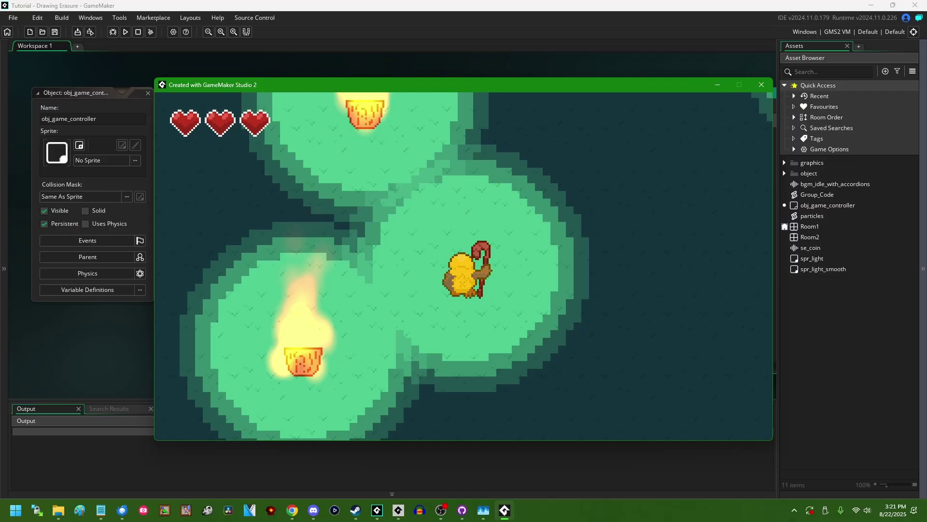
{"action": "key", "text": "Up"}
{"action": "key", "text": "Down"}
{"action": "key", "text": "Up"}
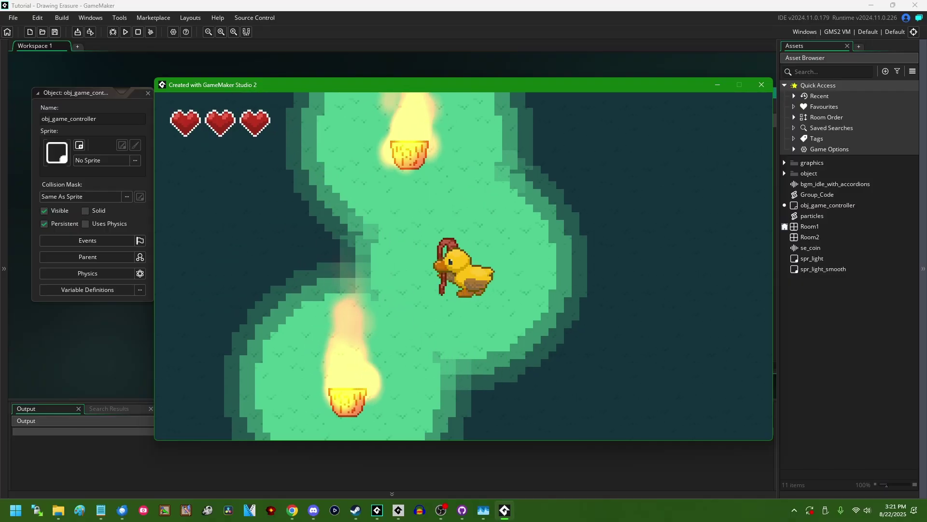
{"action": "key", "text": "Right"}
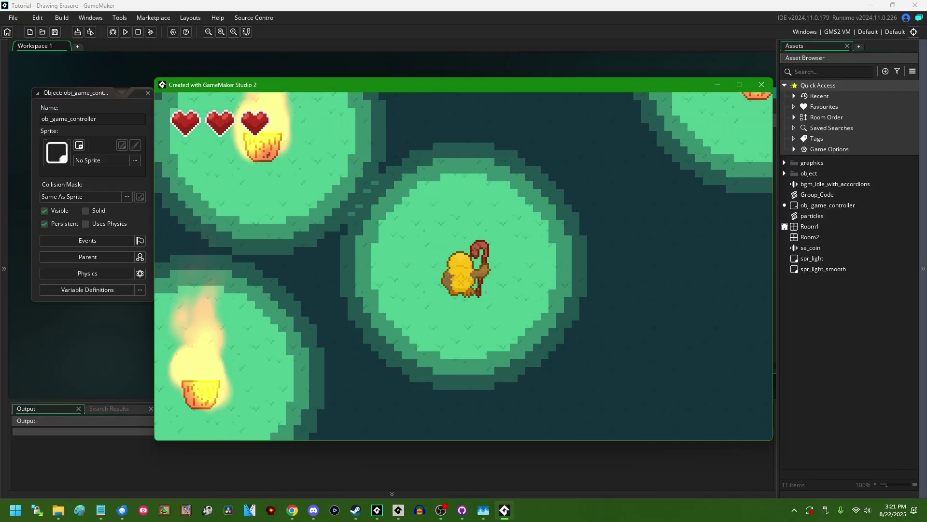
{"action": "key", "text": "Up"}
{"action": "key", "text": "Right"}
{"action": "key", "text": "Left"}
{"action": "key", "text": "Down"}
{"action": "key", "text": "Right"}
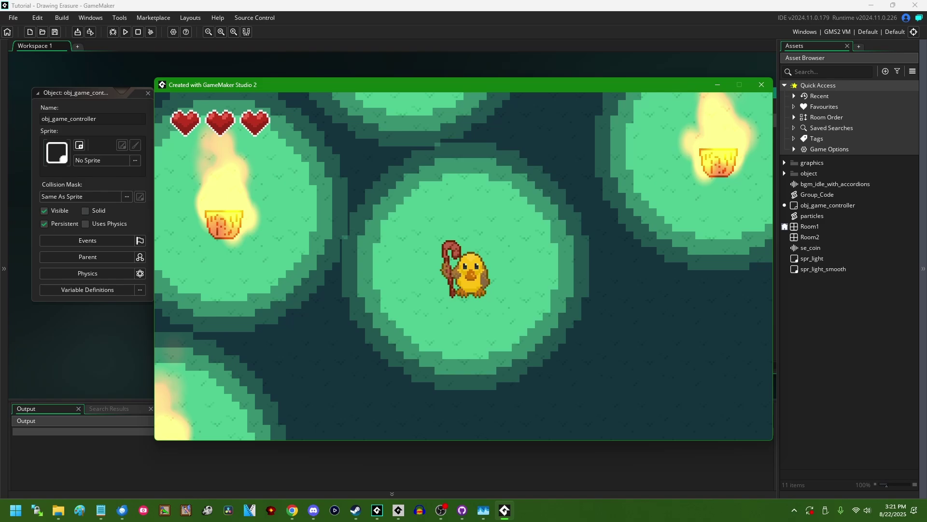
Walk the duck down, left and up between overlapping torch lights to check the soft falloff
{"action": "key", "text": "Down"}
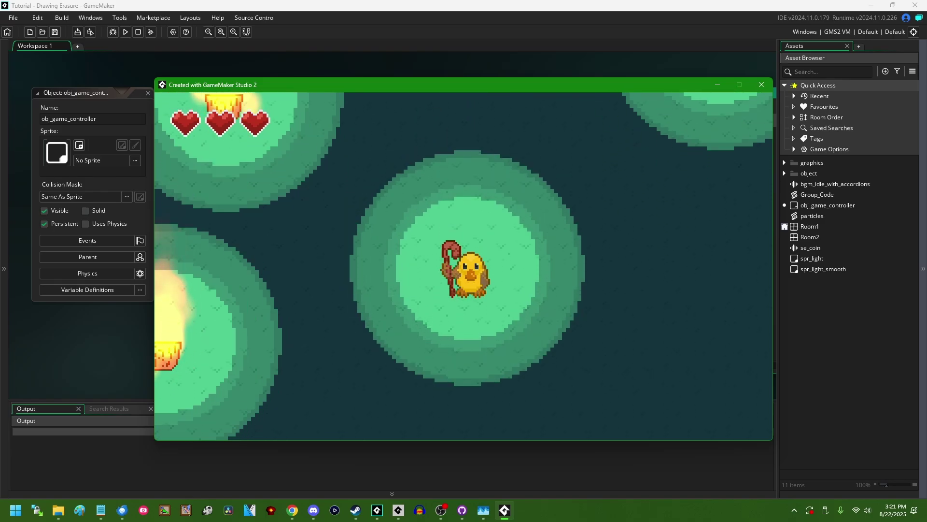
{"action": "key", "text": "Left"}
{"action": "key", "text": "Down"}
{"action": "key", "text": "Left"}
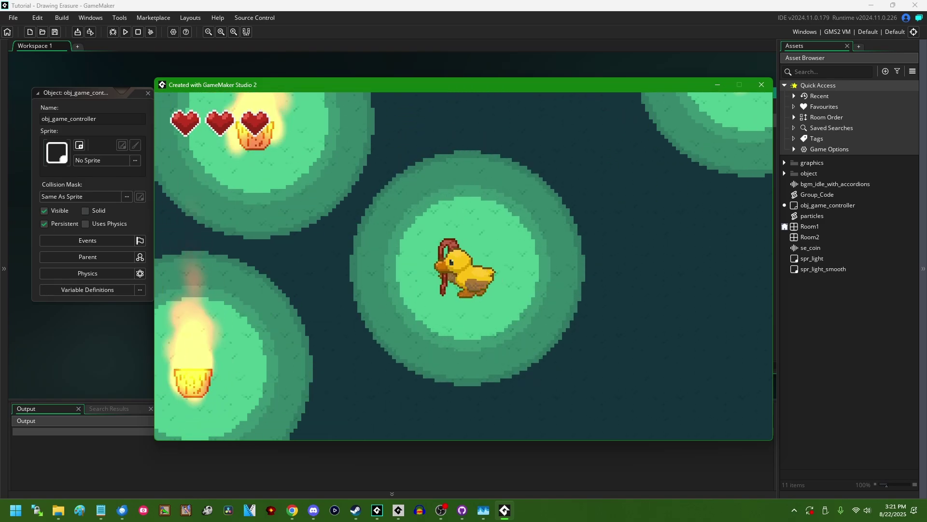
{"action": "key", "text": "Up"}
{"action": "key", "text": "Left"}
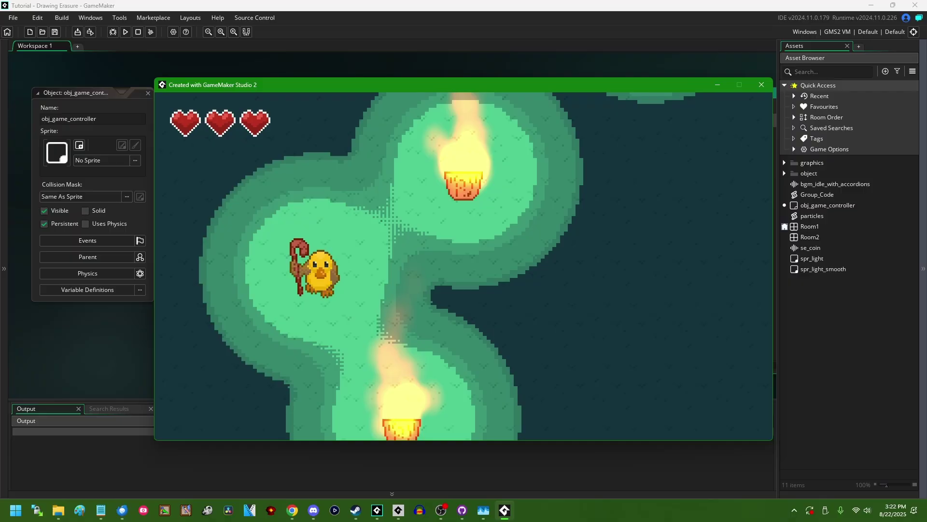
{"action": "key", "text": "Right"}
{"action": "key", "text": "Up"}
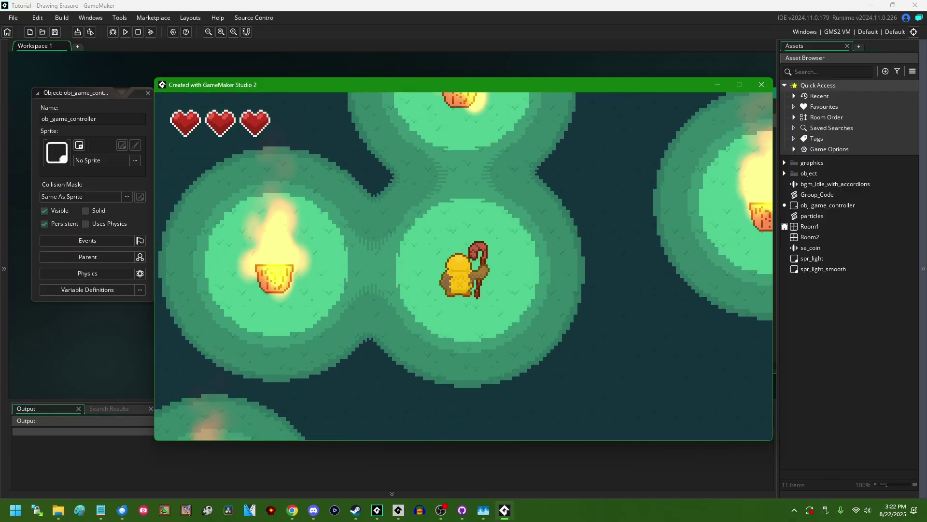
{"action": "key", "text": "Left"}
{"action": "key", "text": "Right"}
{"action": "key", "text": "Right"}
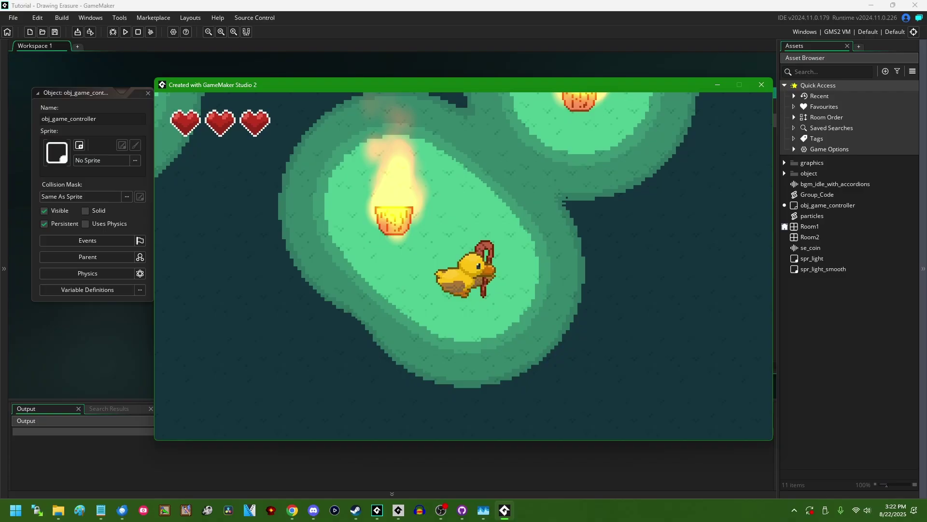
{"action": "key", "text": "Up"}
{"action": "key", "text": "Down"}
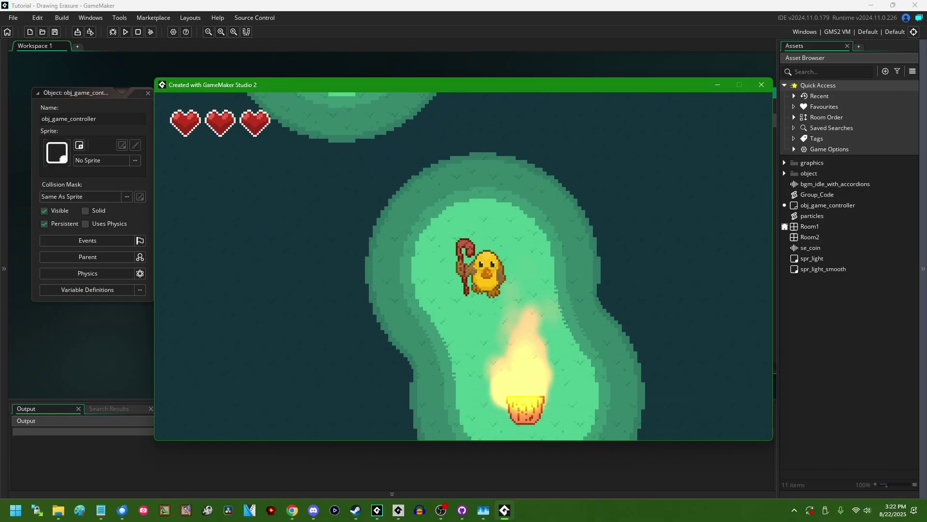
{"action": "key", "text": "Left"}
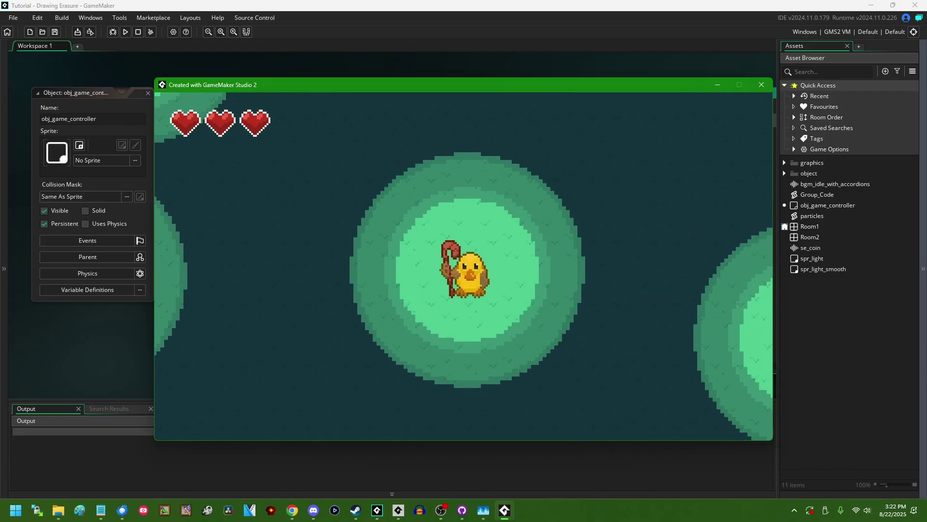
Stop the game and switch to obj_game_controller's Draw End event code
{"action": "key", "text": "Escape"}
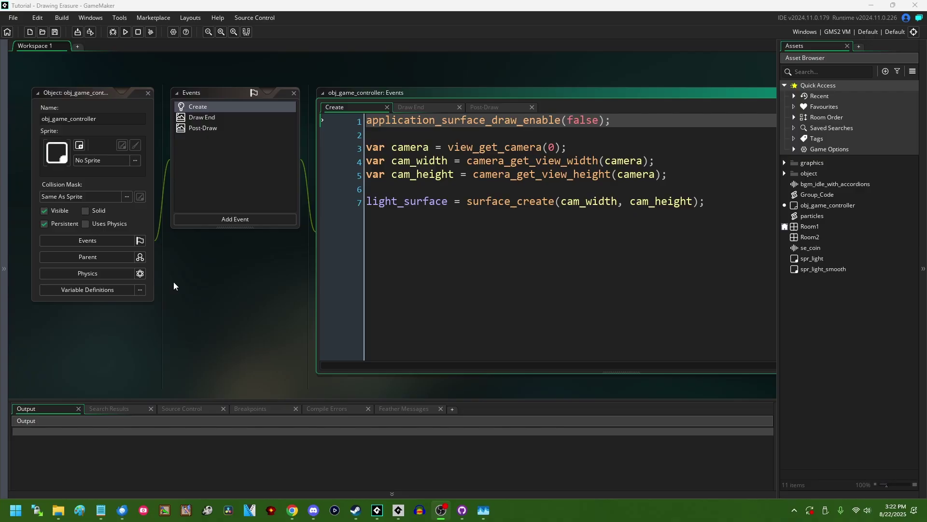
{"action": "middle_click_drag", "start_coordinate": [255, 295], "coordinate": [107, 269]}
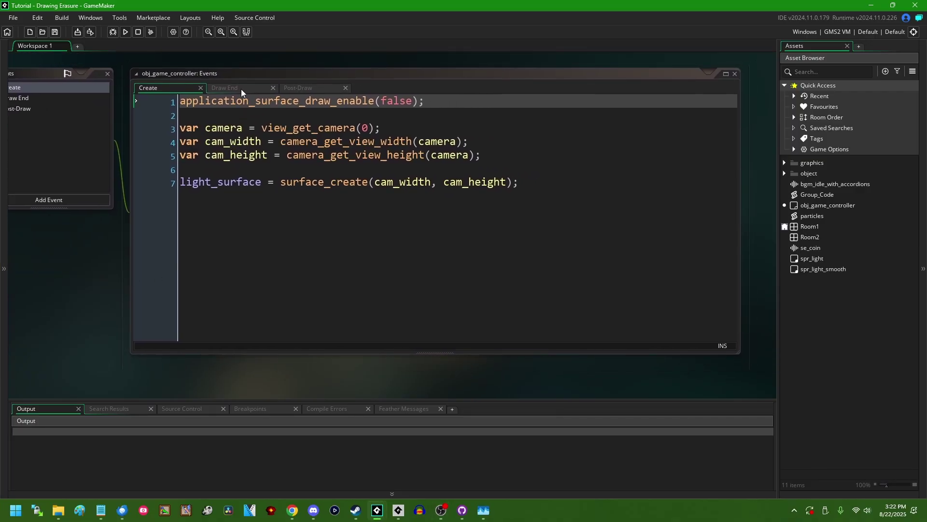
{"action": "left_click", "coordinate": [242, 90]}
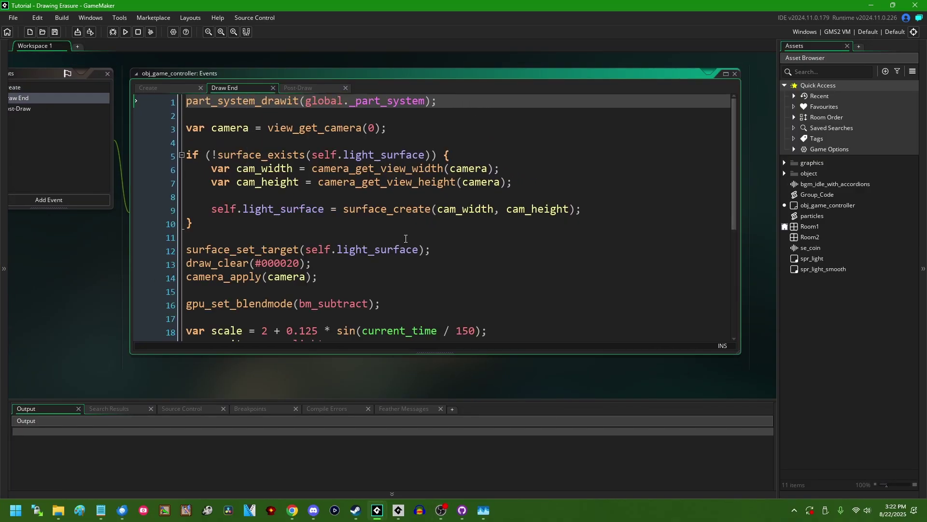
{"action": "scroll", "coordinate": [407, 243], "scroll_direction": "down", "scroll_amount": 3}
{"action": "scroll", "coordinate": [413, 250], "scroll_direction": "down", "scroll_amount": 2}
{"action": "scroll", "coordinate": [417, 254], "scroll_direction": "up", "scroll_amount": 3}
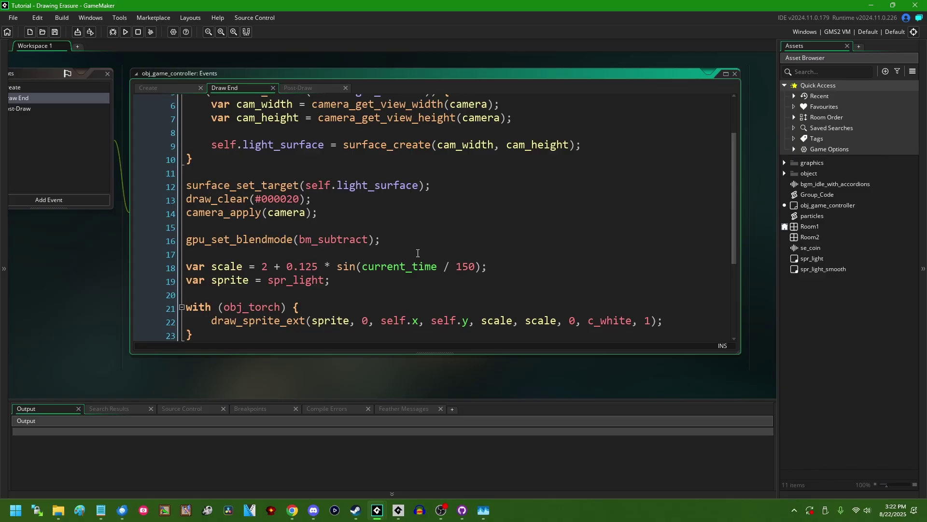
{"action": "scroll", "coordinate": [418, 252], "scroll_direction": "up", "scroll_amount": 2}
Review the draw_clear, gpu_set_blendmode and torch/player light-drawing code, then bring up spr_light
{"action": "left_click", "coordinate": [390, 155]}
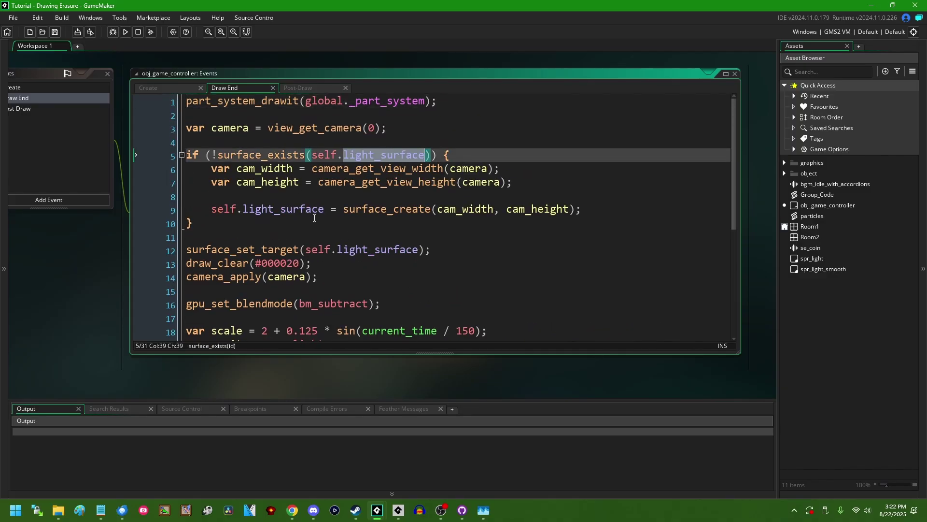
{"action": "scroll", "coordinate": [314, 218], "scroll_direction": "down", "scroll_amount": 2}
{"action": "double_click", "coordinate": [218, 166]}
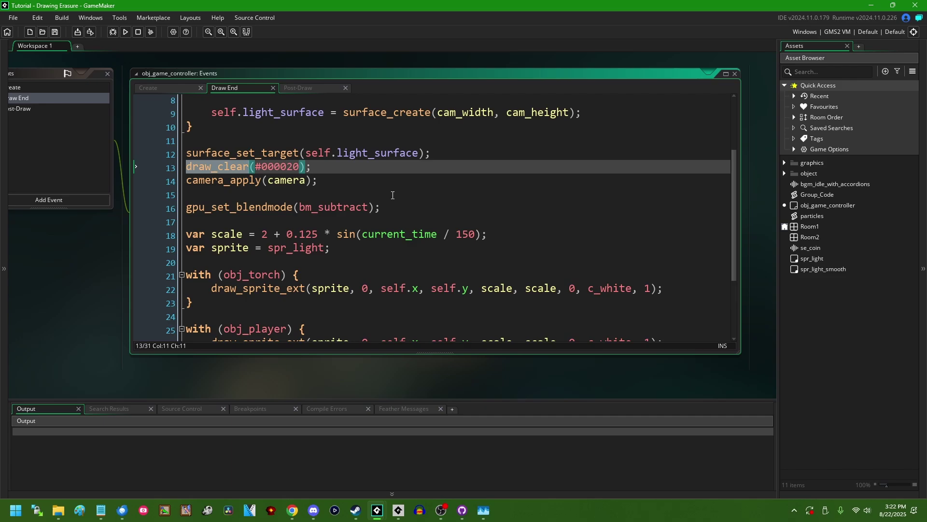
{"action": "scroll", "coordinate": [377, 214], "scroll_direction": "down", "scroll_amount": 2}
{"action": "double_click", "coordinate": [246, 108]}
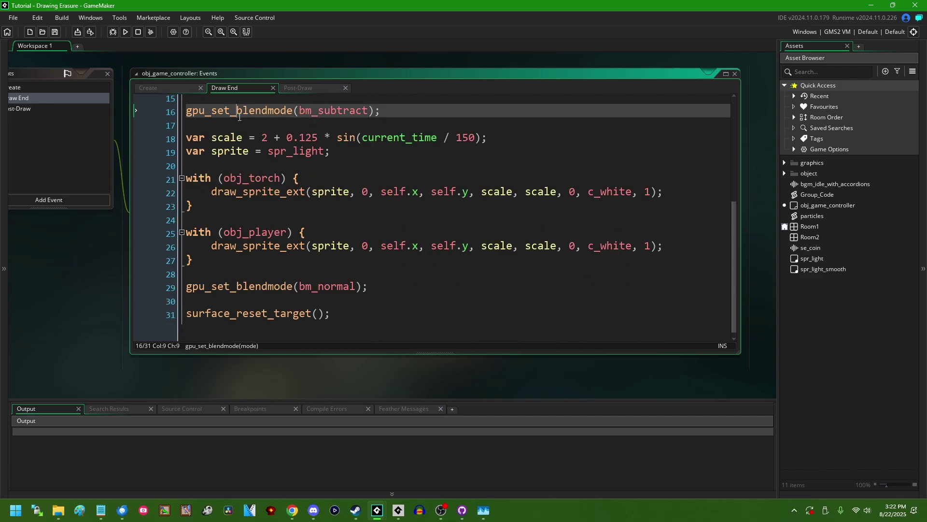
{"action": "left_click", "coordinate": [278, 271]}
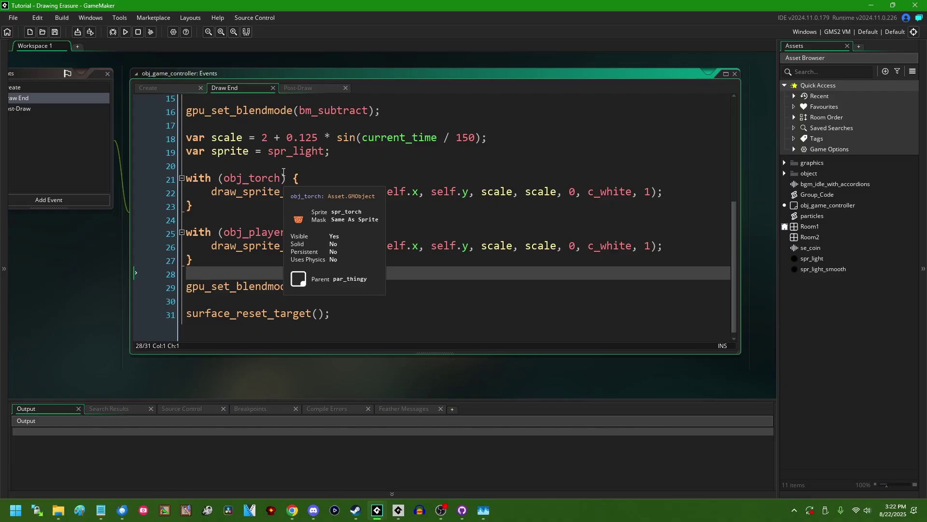
{"action": "left_click", "coordinate": [281, 179], "text": "shift"}
{"action": "left_click", "coordinate": [336, 165], "text": "shift"}
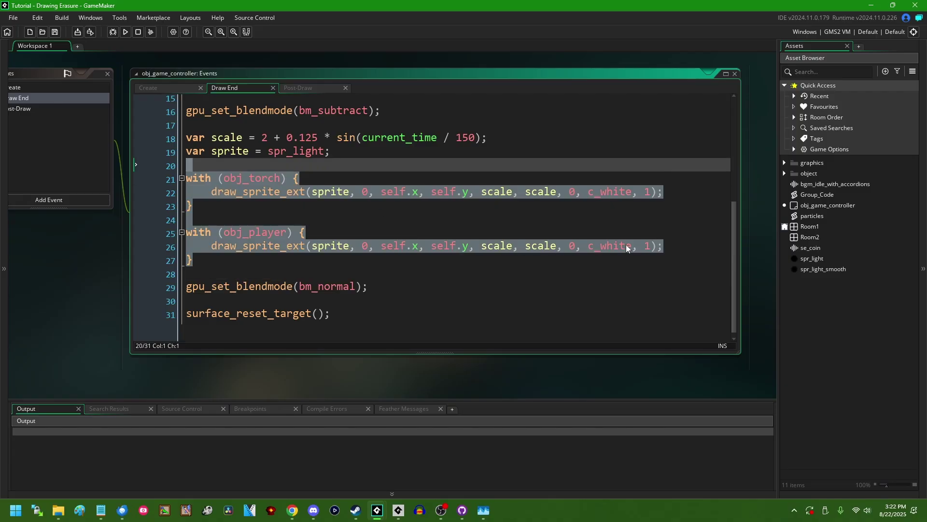
{"action": "left_click", "coordinate": [368, 218]}
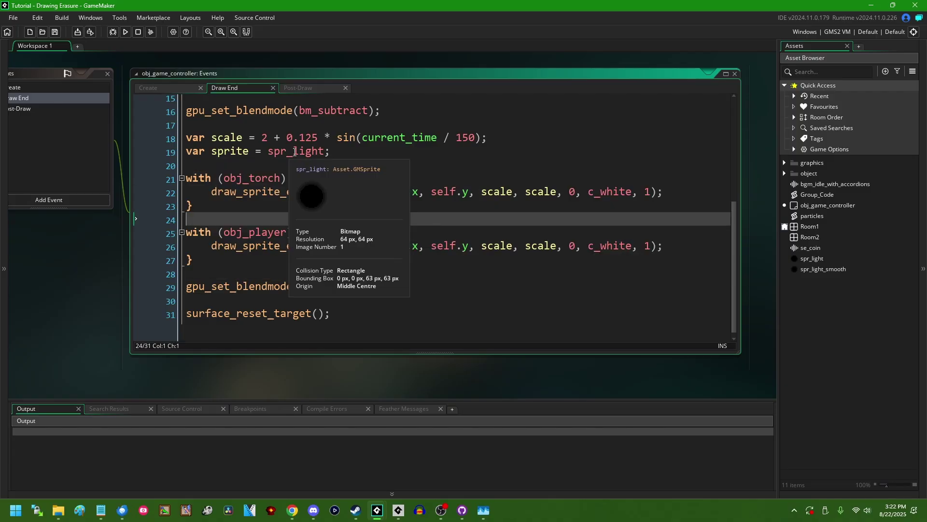
{"action": "middle_click", "coordinate": [295, 152]}
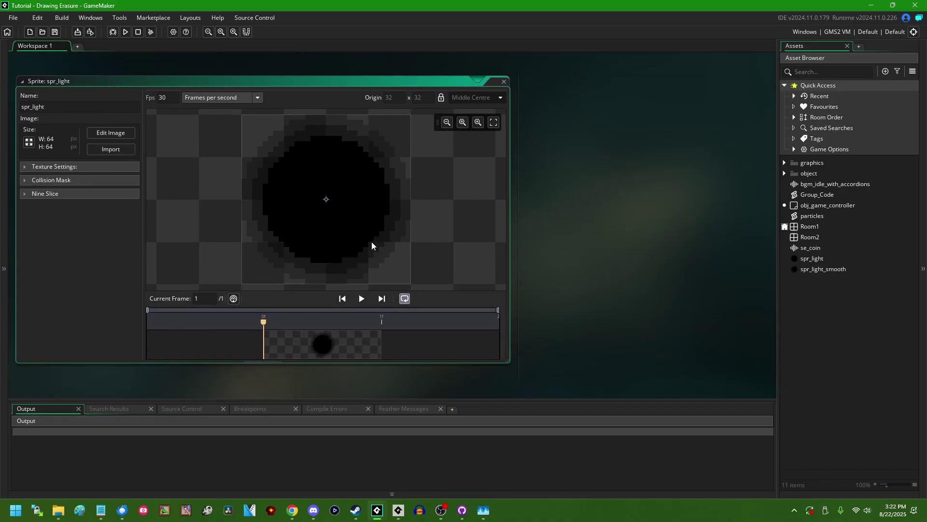
Close spr_light and review the Post-Draw code drawing the light surface at 0.75 alpha
{"action": "left_click", "coordinate": [503, 84]}
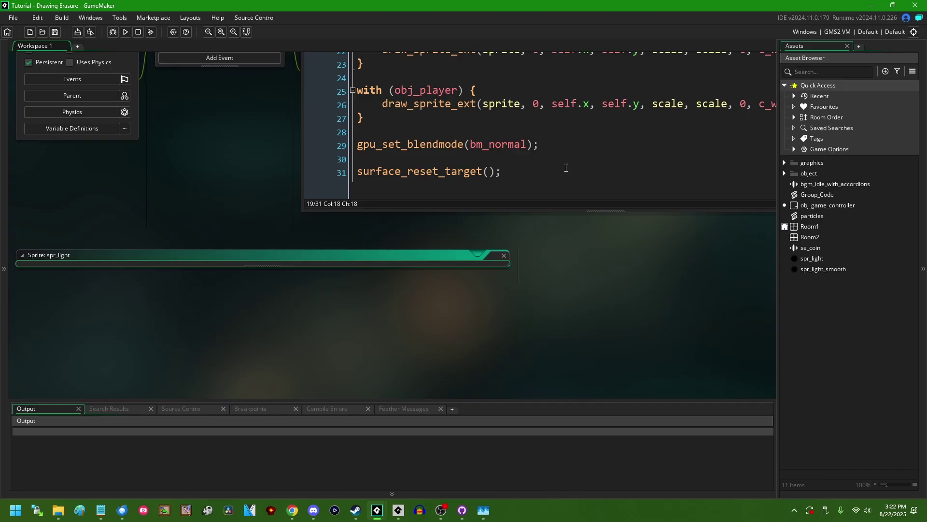
{"action": "left_click", "coordinate": [243, 97]}
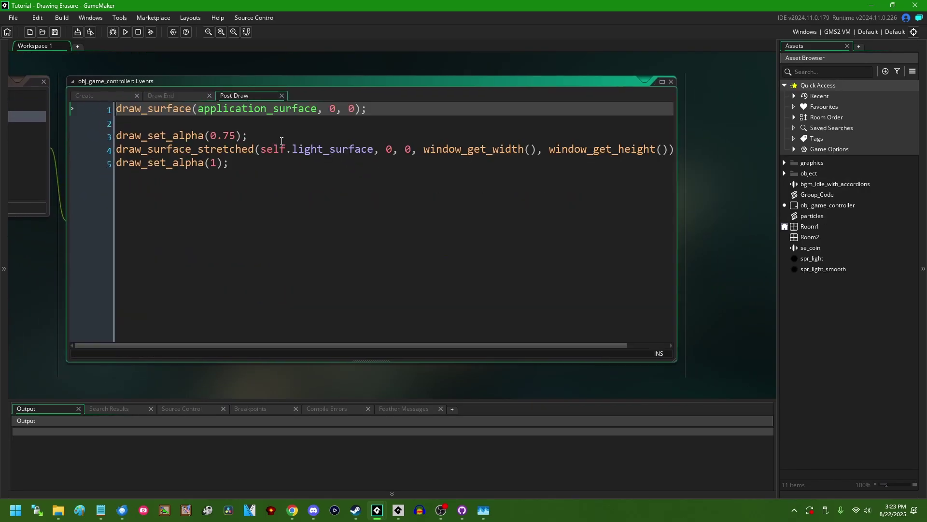
{"action": "left_click", "coordinate": [178, 97]}
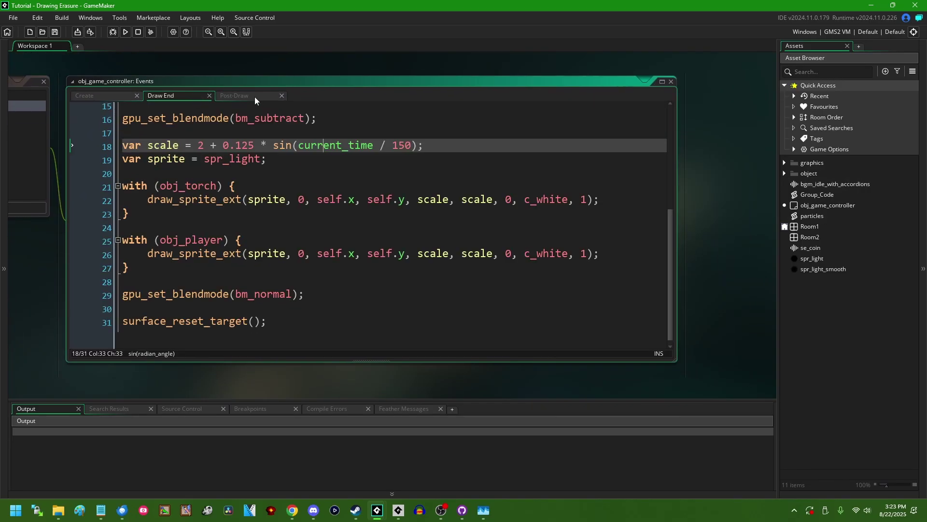
{"action": "left_click", "coordinate": [259, 97]}
{"action": "left_click", "coordinate": [447, 192]}
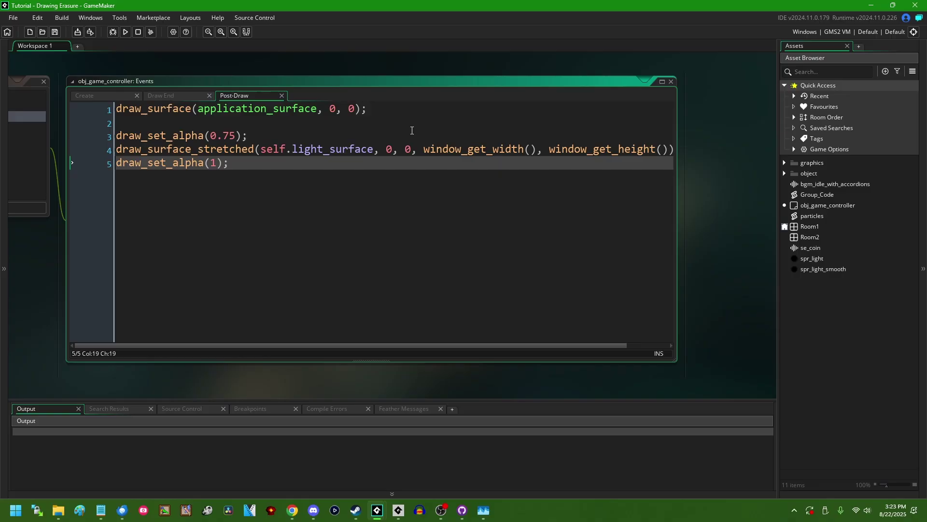
{"action": "key", "text": "Up"}
{"action": "key", "text": "Up"}
{"action": "key", "text": "Up"}
{"action": "key", "text": "Up"}
{"action": "key", "text": "End"}
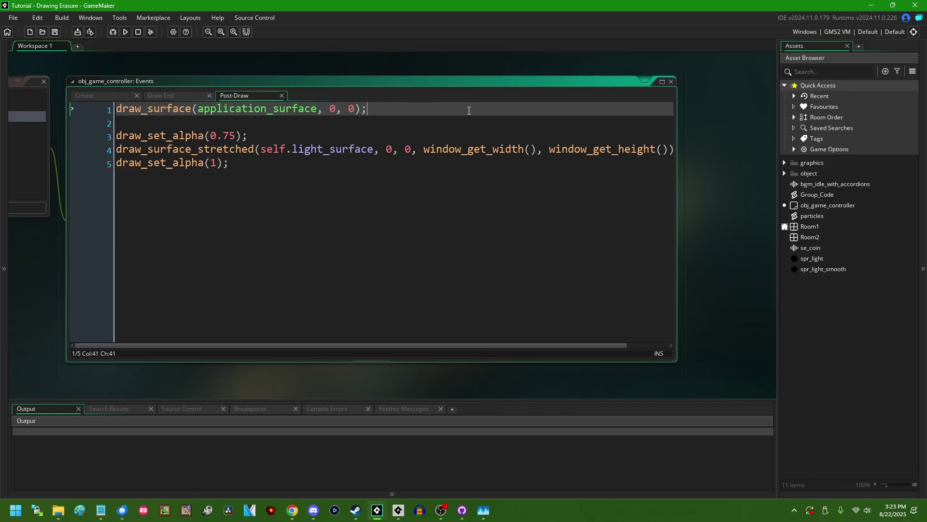
{"action": "left_click", "coordinate": [464, 213]}
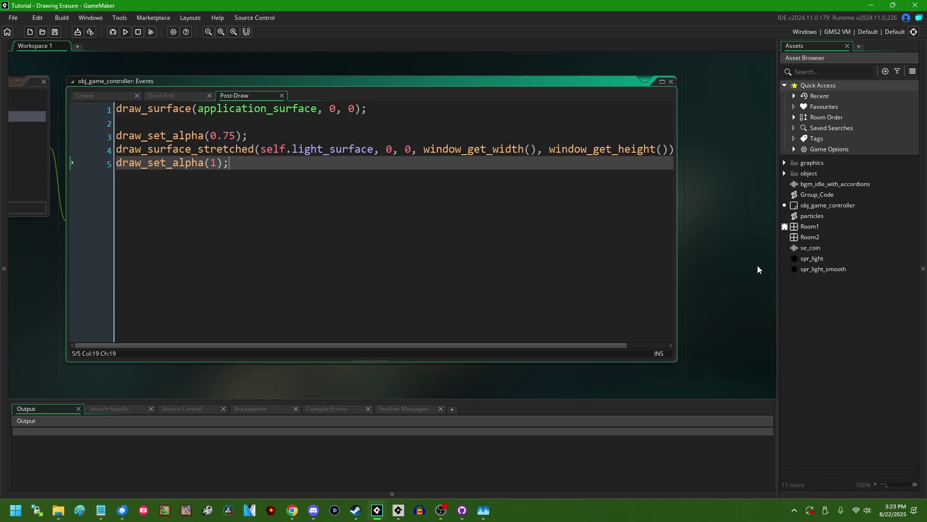
Compare the hard-edged spr_light with the soft-edged spr_light_smooth previews, then close the sprite editor
{"action": "double_click", "coordinate": [831, 269]}
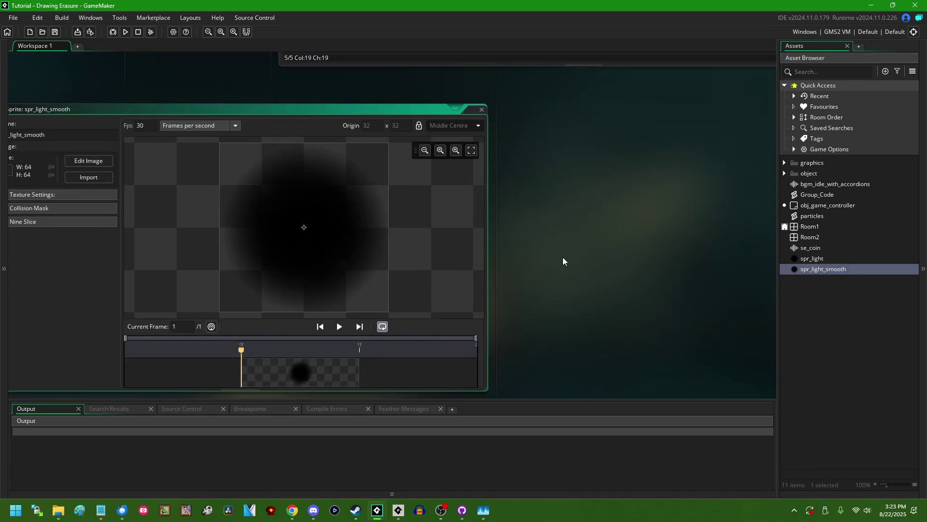
{"action": "double_click", "coordinate": [813, 259]}
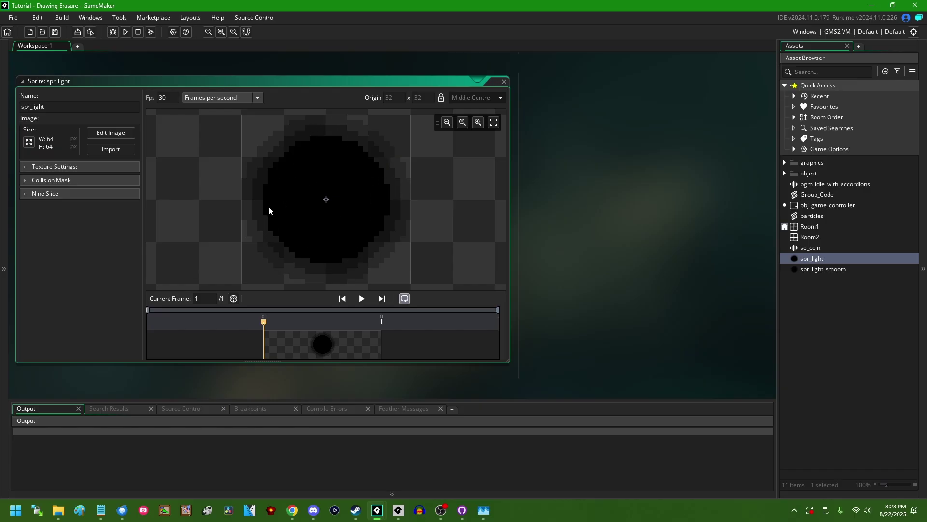
{"action": "scroll", "coordinate": [277, 217], "scroll_direction": "up", "scroll_amount": 3}
{"action": "scroll", "coordinate": [277, 195], "scroll_direction": "up", "scroll_amount": 2}
{"action": "scroll", "coordinate": [275, 187], "scroll_direction": "down", "scroll_amount": 1}
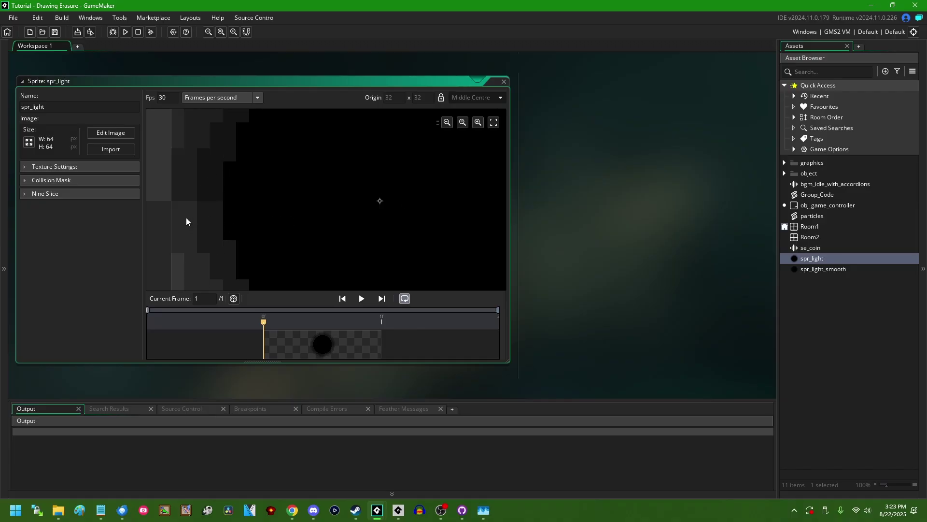
{"action": "scroll", "coordinate": [187, 217], "scroll_direction": "down", "scroll_amount": 2}
{"action": "scroll", "coordinate": [186, 218], "scroll_direction": "up", "scroll_amount": 2}
{"action": "left_click", "coordinate": [503, 81]}
{"action": "double_click", "coordinate": [805, 269]}
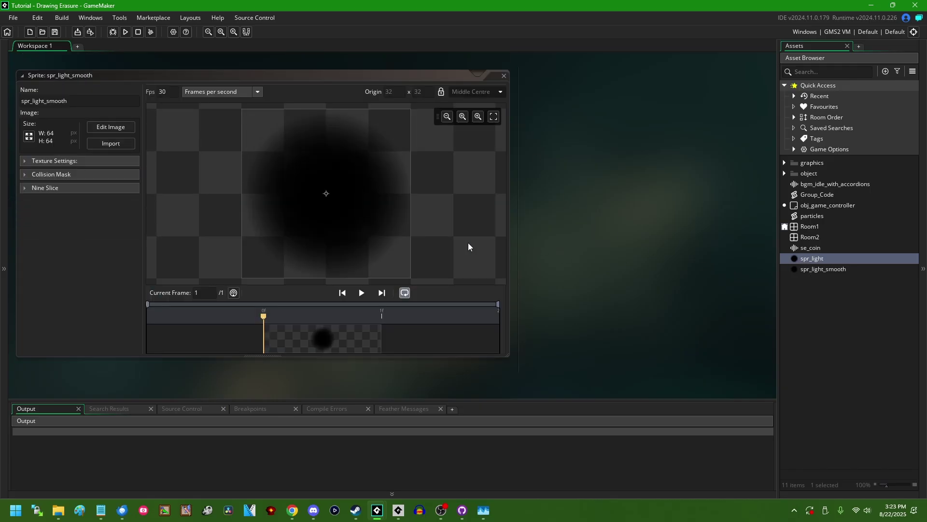
{"action": "scroll", "coordinate": [321, 205], "scroll_direction": "up", "scroll_amount": 3}
{"action": "scroll", "coordinate": [321, 204], "scroll_direction": "down", "scroll_amount": 2}
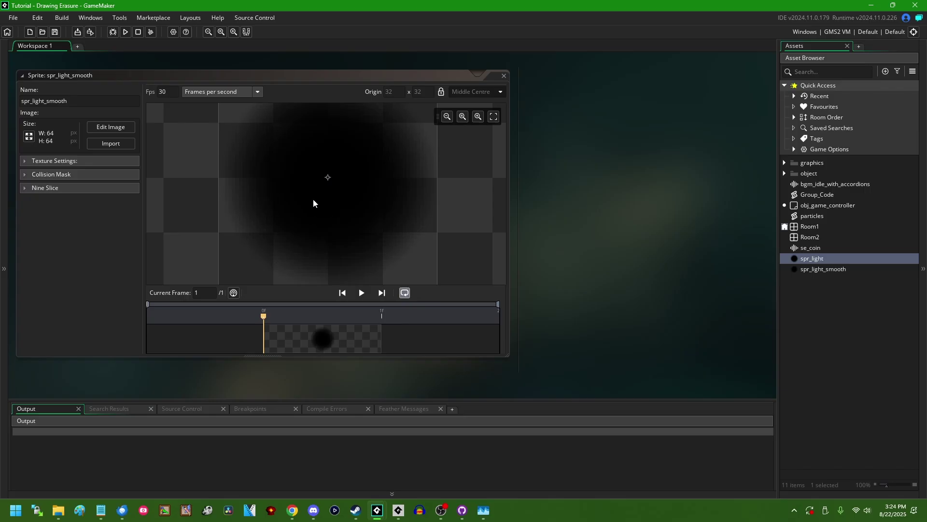
{"action": "scroll", "coordinate": [313, 192], "scroll_direction": "down", "scroll_amount": 1}
{"action": "scroll", "coordinate": [291, 178], "scroll_direction": "down", "scroll_amount": 1}
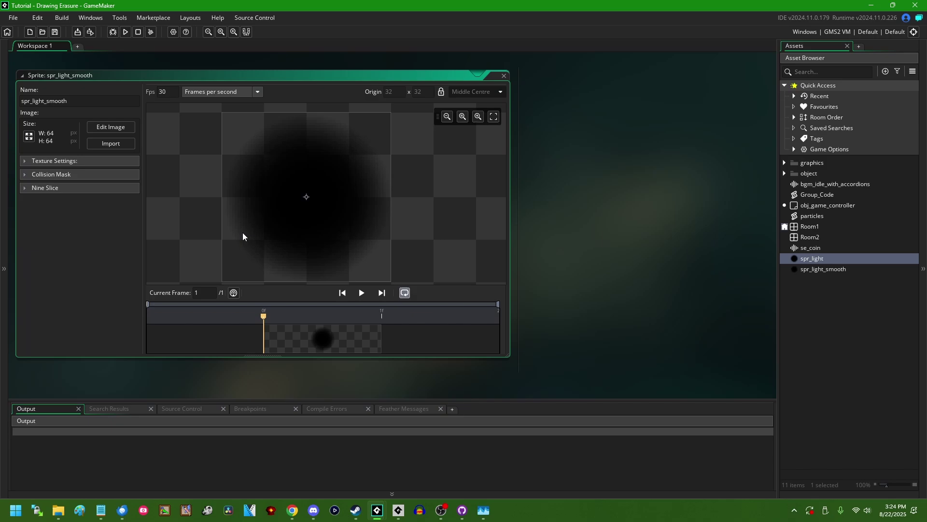
{"action": "scroll", "coordinate": [240, 219], "scroll_direction": "up", "scroll_amount": 2}
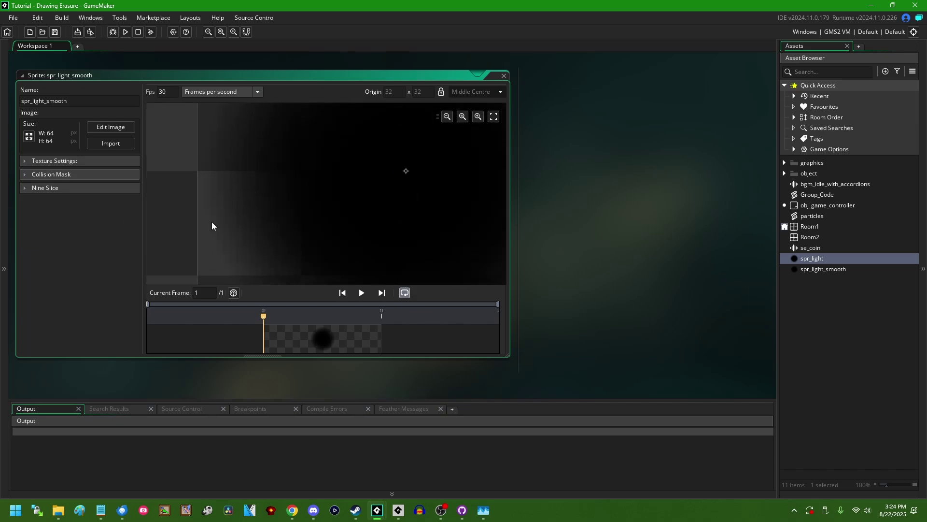
{"action": "scroll", "coordinate": [286, 222], "scroll_direction": "down", "scroll_amount": 2}
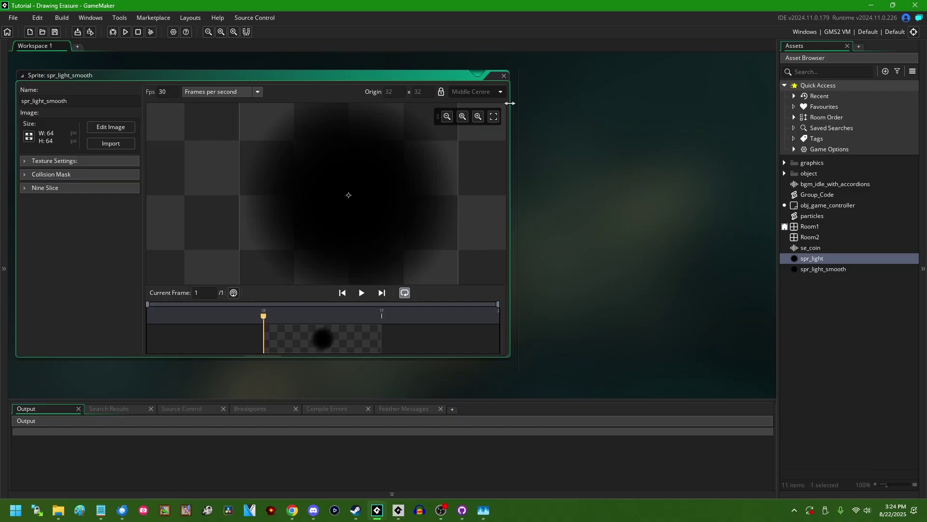
{"action": "left_click", "coordinate": [505, 76]}
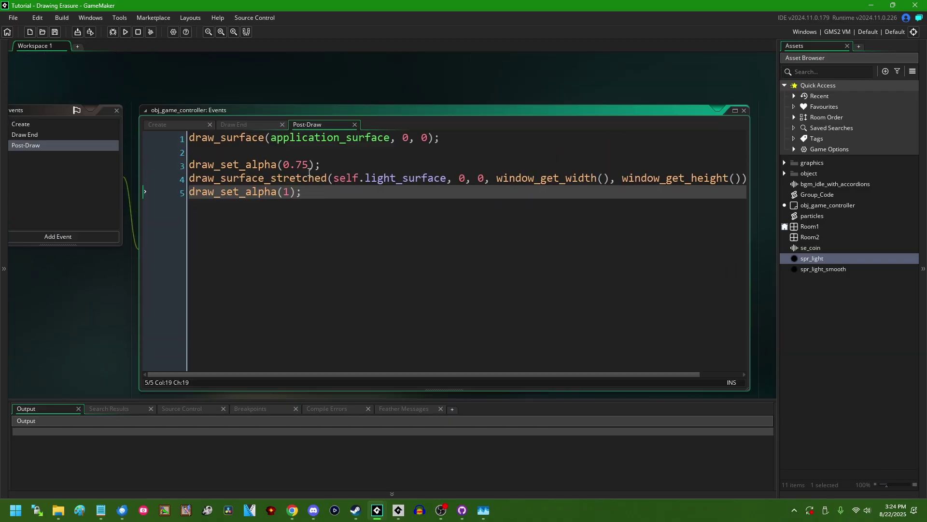
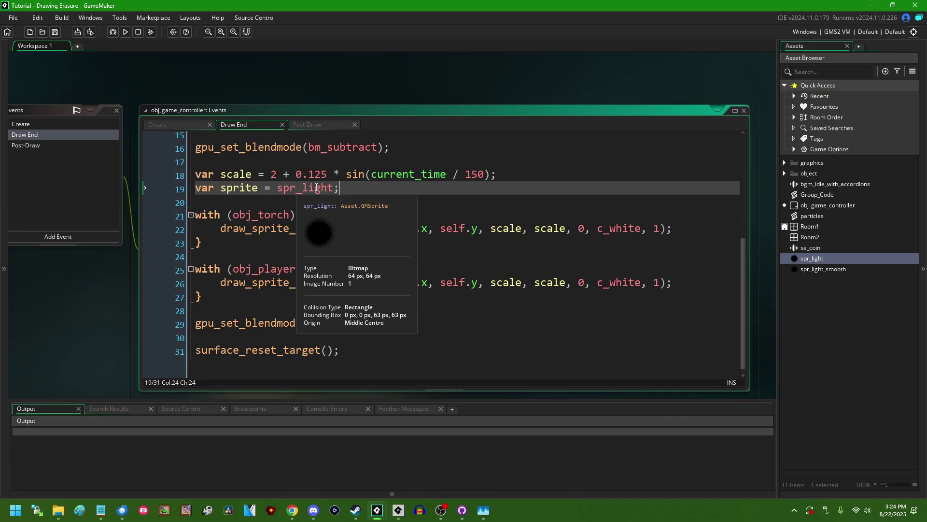
Set line 19's light sprite to spr_light_smooth via the autocomplete suggestion
{"action": "key", "text": "Left"}
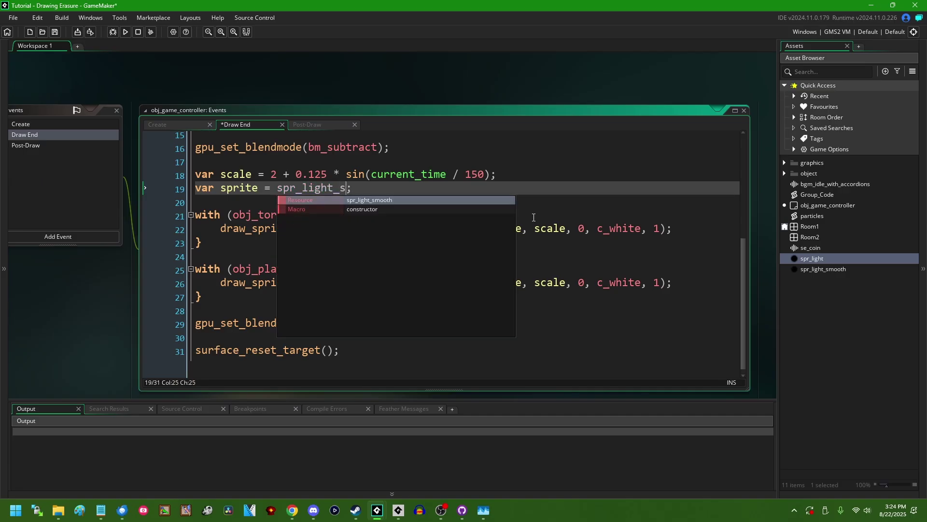
{"action": "key", "text": "Return"}
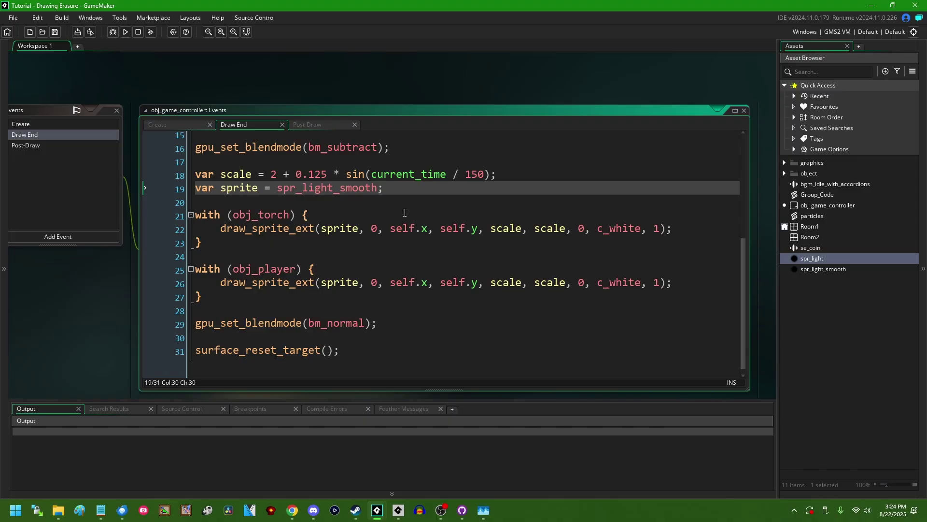
{"action": "left_click", "coordinate": [414, 206]}
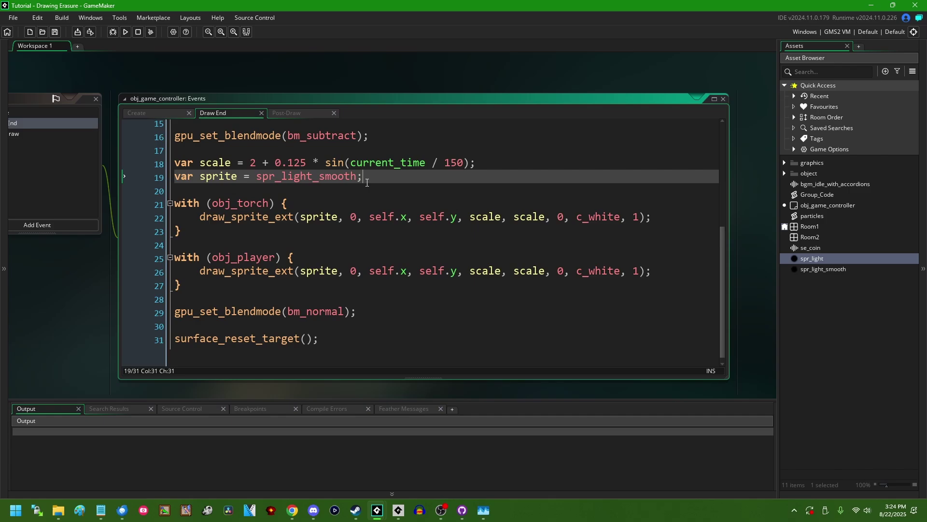
{"action": "key", "text": "F5"}
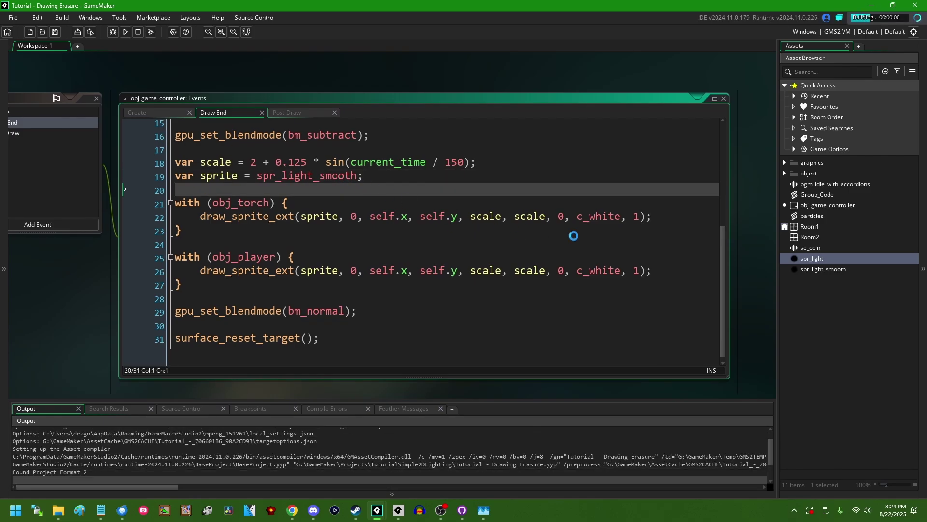
{"action": "key", "text": "Down"}
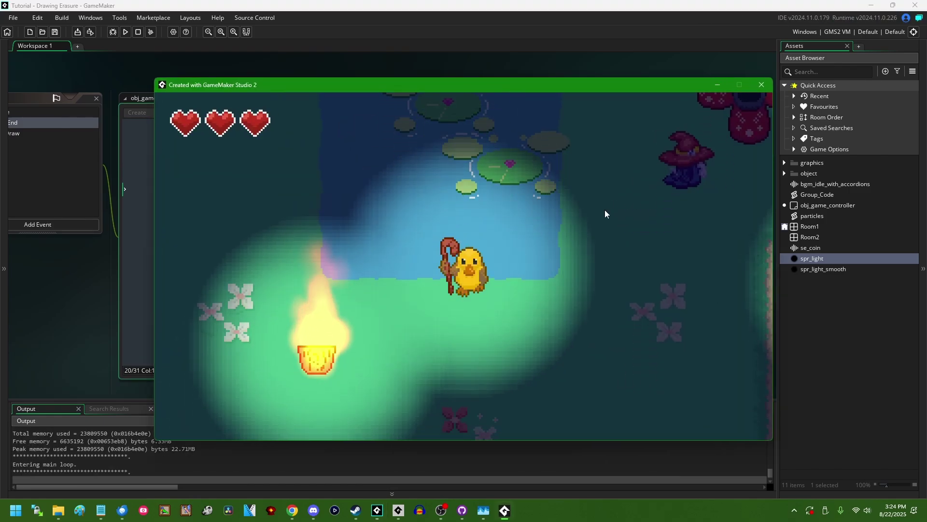
{"action": "key", "text": "Right"}
{"action": "key", "text": "Up"}
{"action": "key", "text": "Right"}
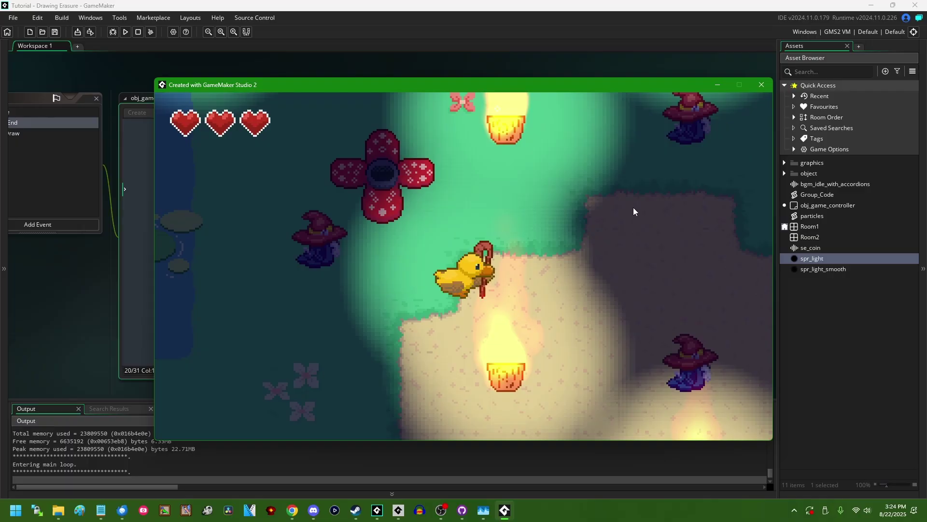
{"action": "key", "text": "Up"}
{"action": "key", "text": "Down"}
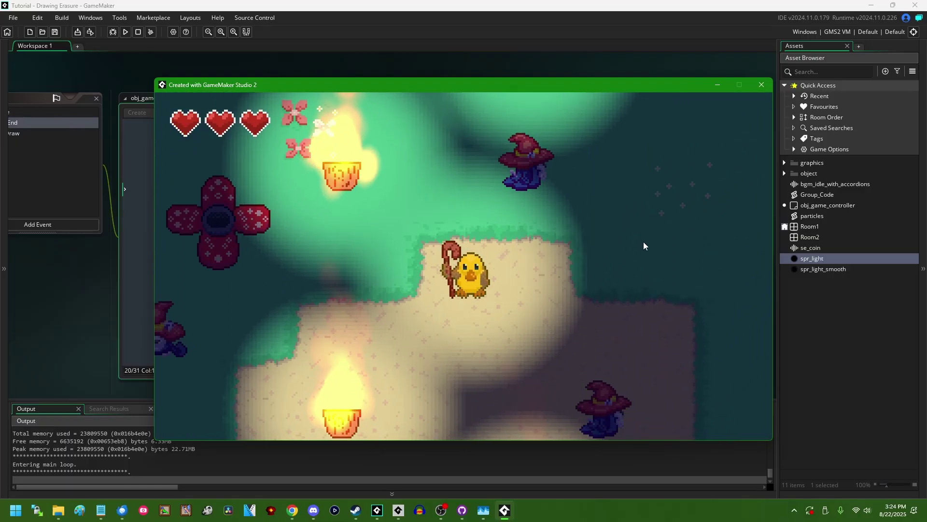
{"action": "key", "text": "Left"}
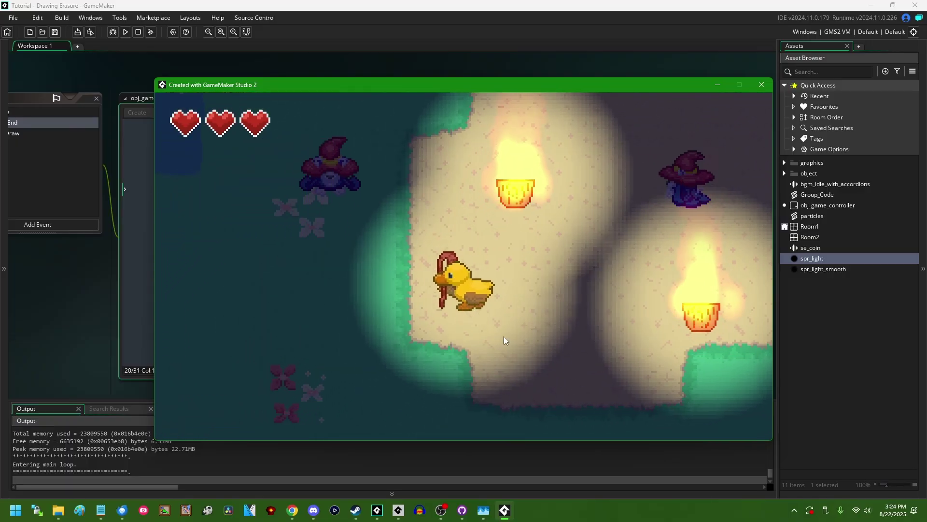
{"action": "key", "text": "Up"}
{"action": "key", "text": "Right"}
{"action": "key", "text": "Down"}
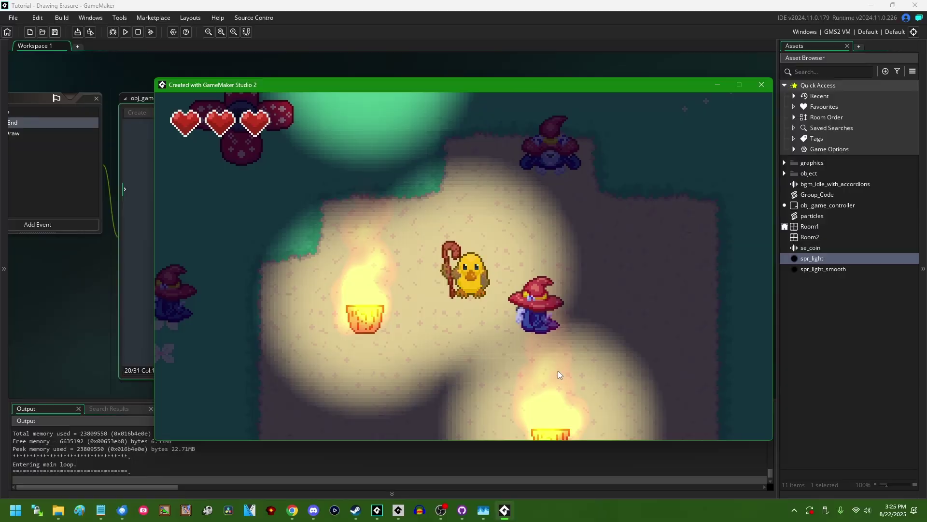
{"action": "key", "text": "Left"}
{"action": "key", "text": "Up"}
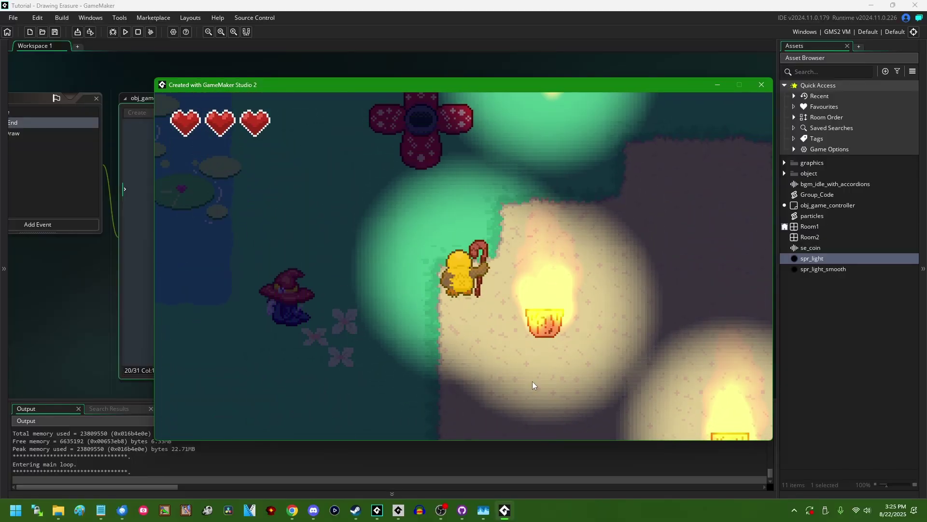
{"action": "key", "text": "Right"}
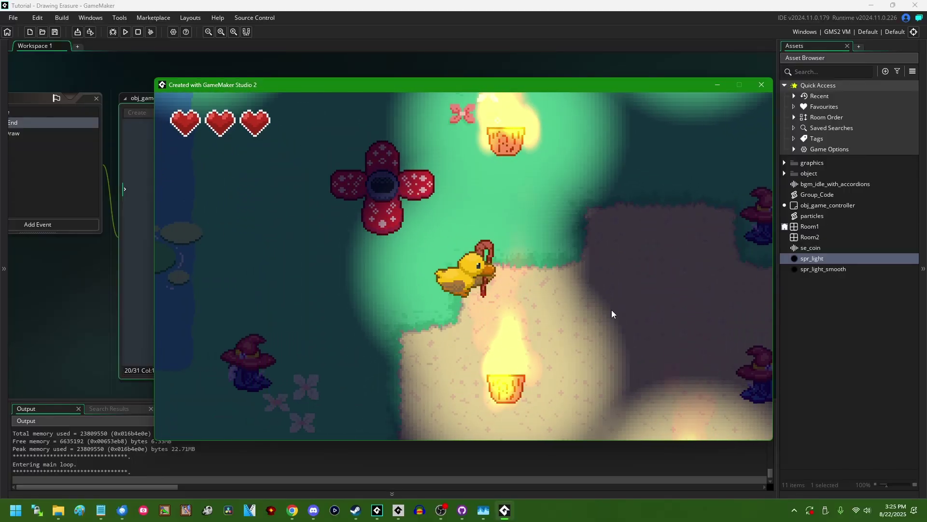
{"action": "key", "text": "Up"}
{"action": "key", "text": "Right"}
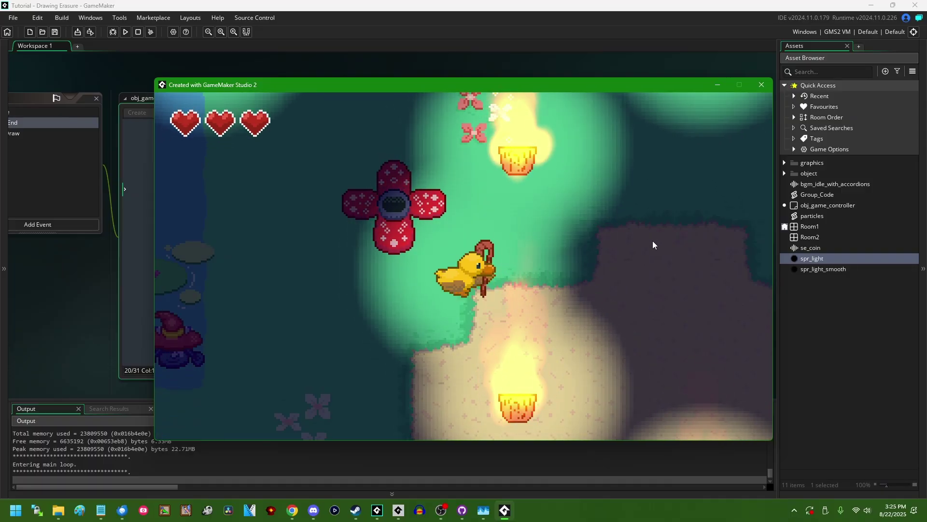
{"action": "key", "text": "Right"}
{"action": "key", "text": "Left"}
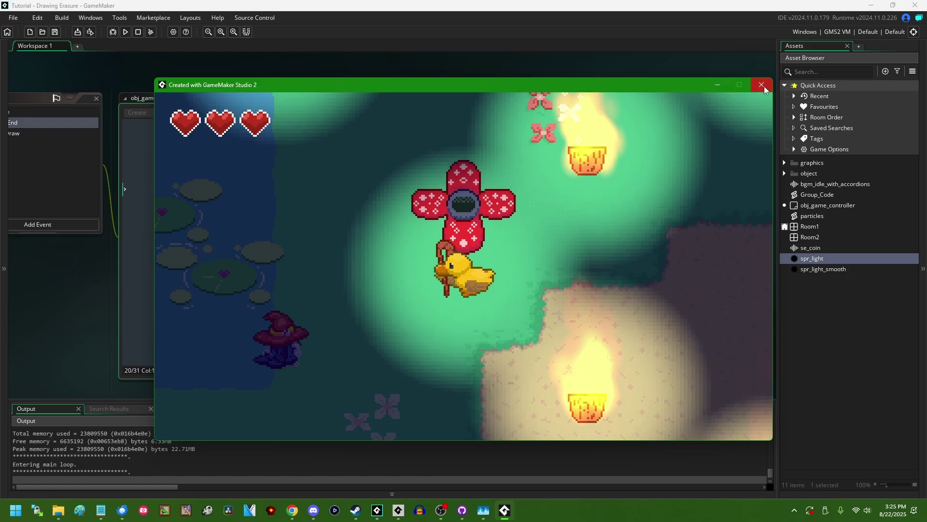
{"action": "left_click", "coordinate": [761, 86]}
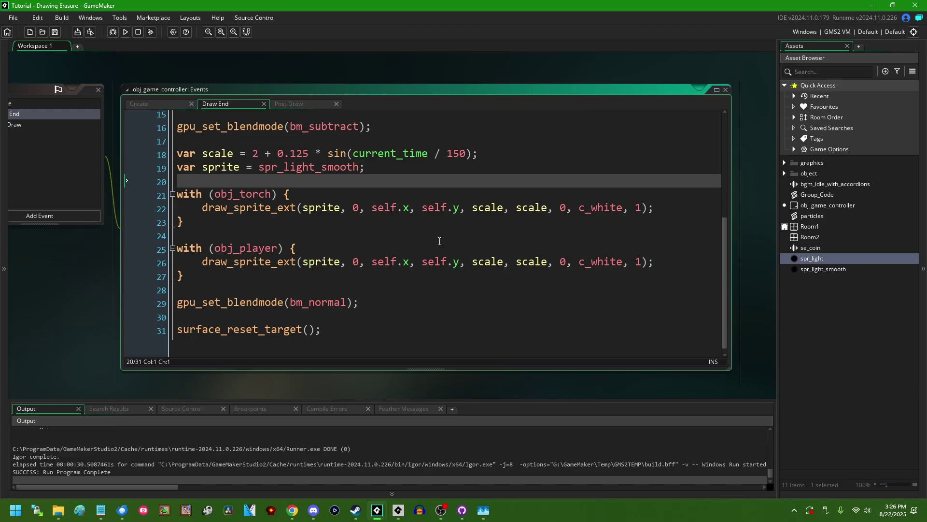
Create a Shader asset from the Asset Browser and name it shd_light_levels
{"action": "left_click", "coordinate": [289, 104]}
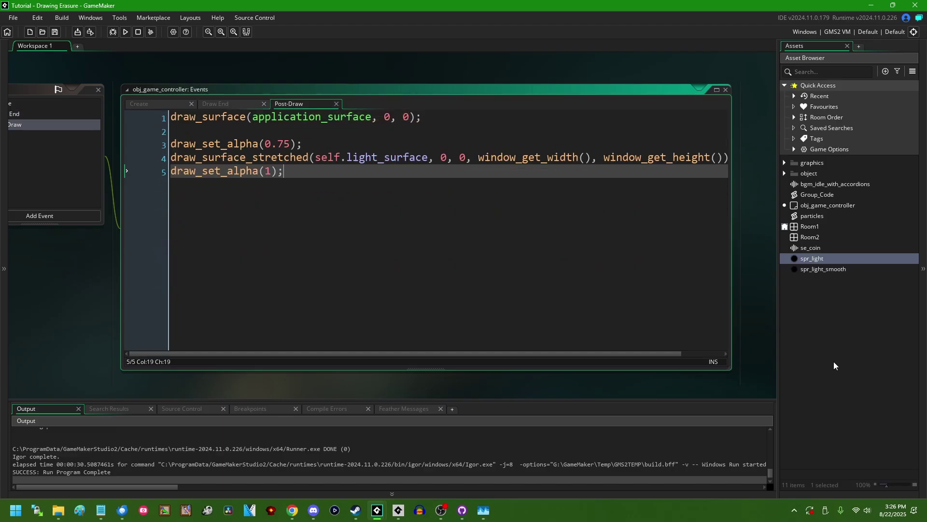
{"action": "right_click", "coordinate": [801, 285]}
{"action": "mouse_move", "coordinate": [848, 287]}
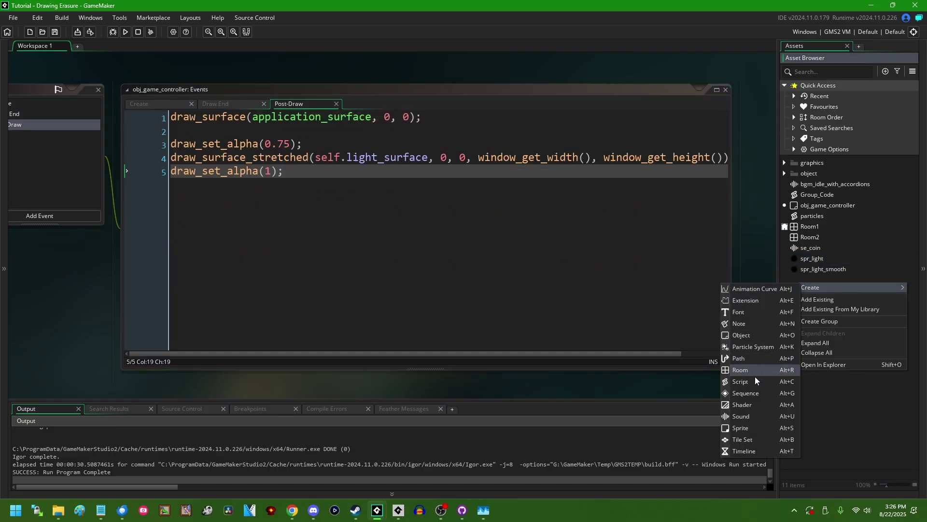
{"action": "left_click", "coordinate": [754, 405]}
{"action": "type", "text": "shd"}
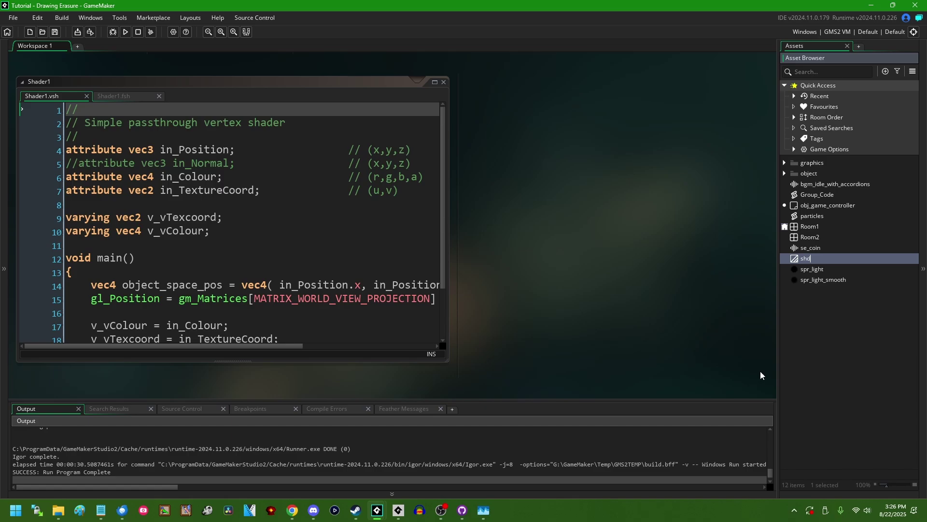
{"action": "type", "text": "_light_levels"}
{"action": "key", "text": "Return"}
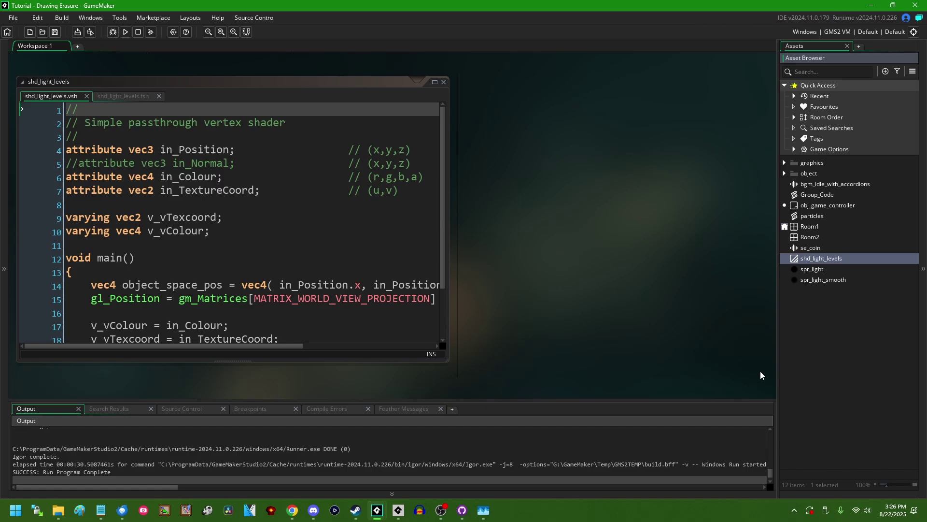
{"action": "left_click", "coordinate": [444, 81]}
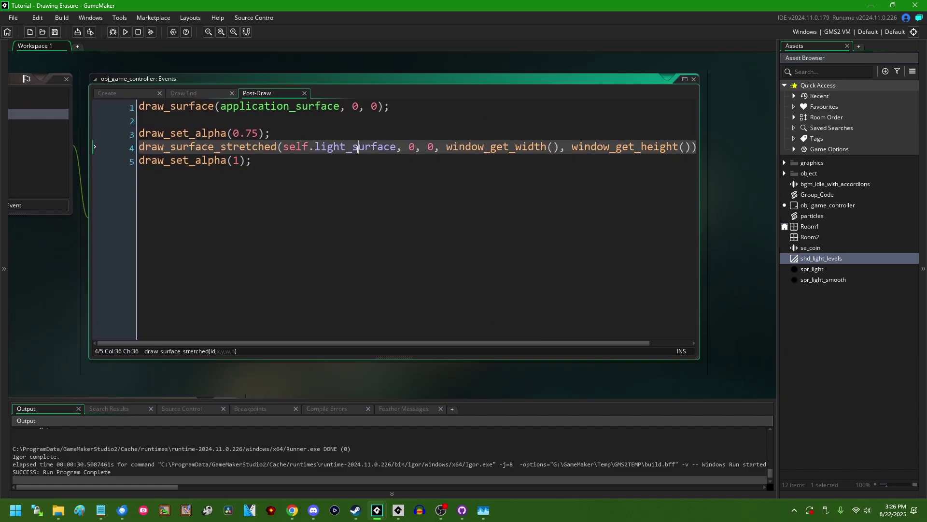
Wrap the light_surface draw in shader_set(shd_light_levels) and shader_reset() after the alpha reset
{"action": "key", "text": "Return"}
{"action": "type", "text": "shad"}
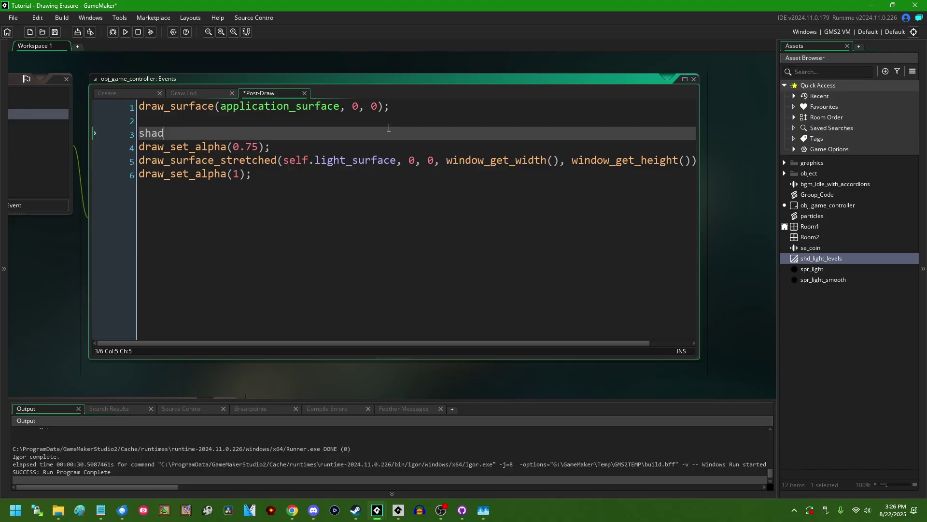
{"action": "type", "text": "er_set(shd_light_le"}
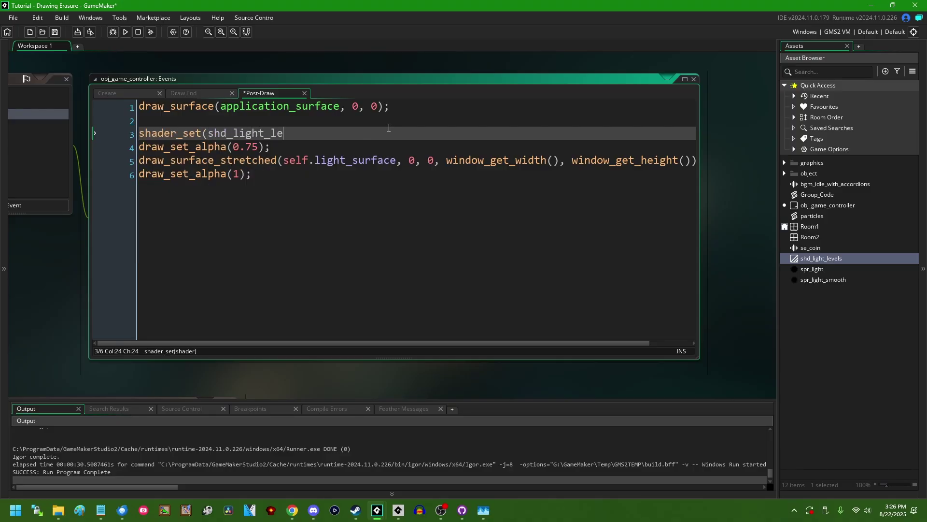
{"action": "type", "text": "vels);"}
{"action": "key", "text": "Down"}
{"action": "key", "text": "Down"}
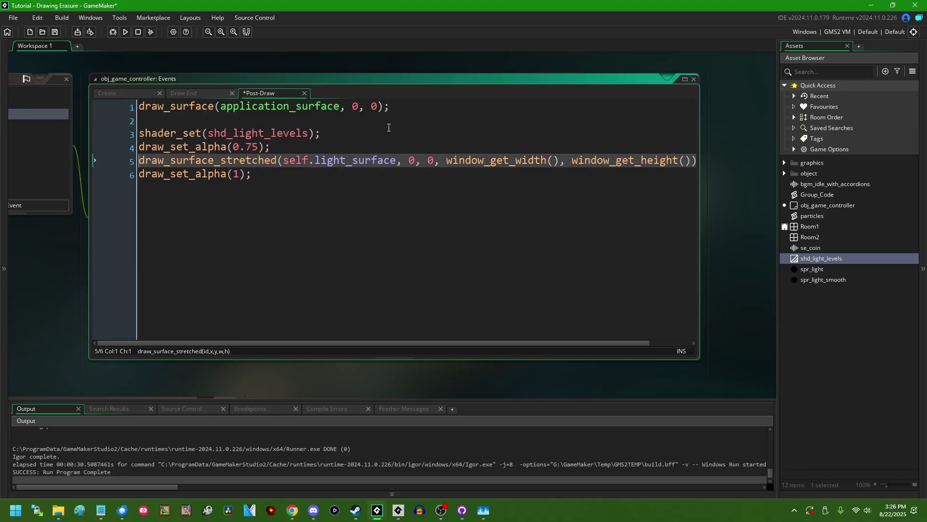
{"action": "key", "text": "Down"}
{"action": "key", "text": "End"}
{"action": "key", "text": "Return"}
{"action": "type", "text": "shader"}
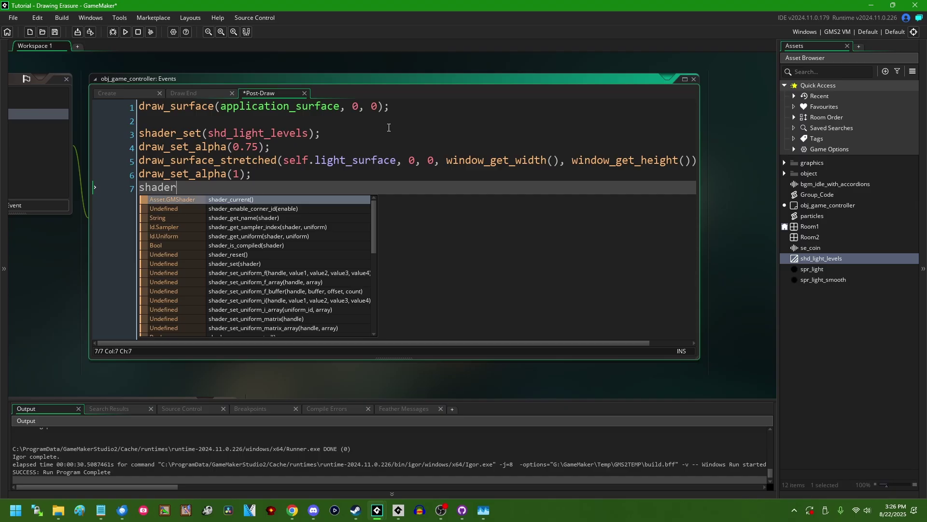
{"action": "type", "text": "_res"}
{"action": "key", "text": "Return"}
{"action": "type", "text": ";"}
{"action": "key", "text": "Up"}
{"action": "key", "text": "Up"}
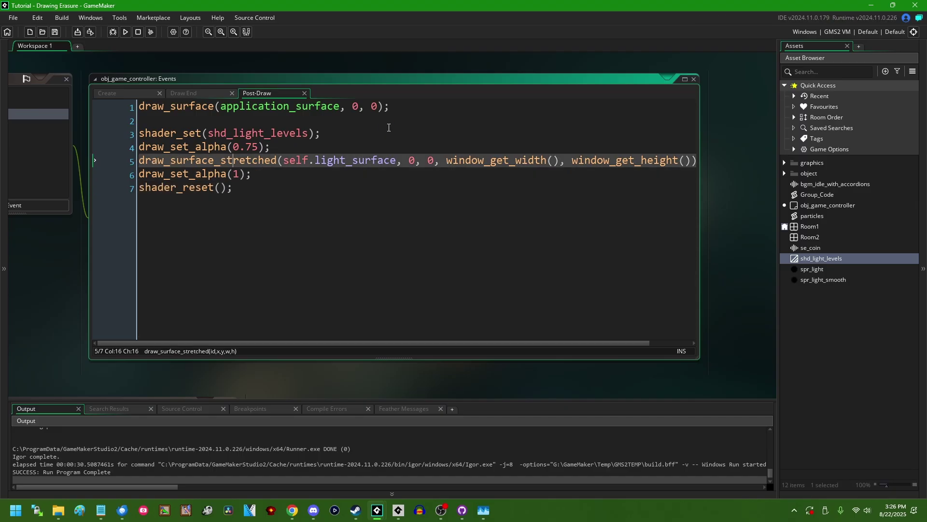
{"action": "key", "text": "Up"}
{"action": "key", "text": "Up"}
{"action": "key", "text": "Down"}
{"action": "key", "text": "Down"}
{"action": "left_click", "coordinate": [355, 161]}
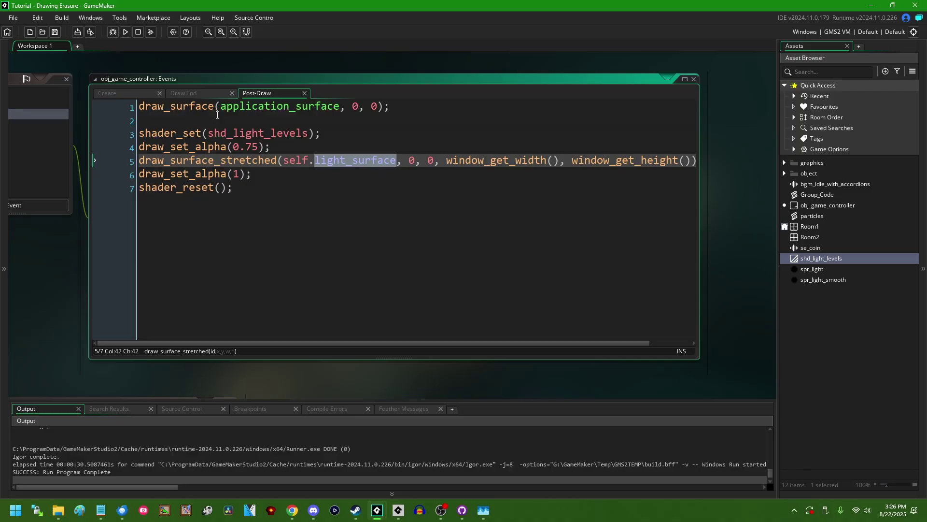
Review the Draw End light scale calculation and the Post-Draw 0.75 overlay alpha
{"action": "left_click", "coordinate": [194, 96]}
{"action": "scroll", "coordinate": [284, 169], "scroll_direction": "up", "scroll_amount": 2}
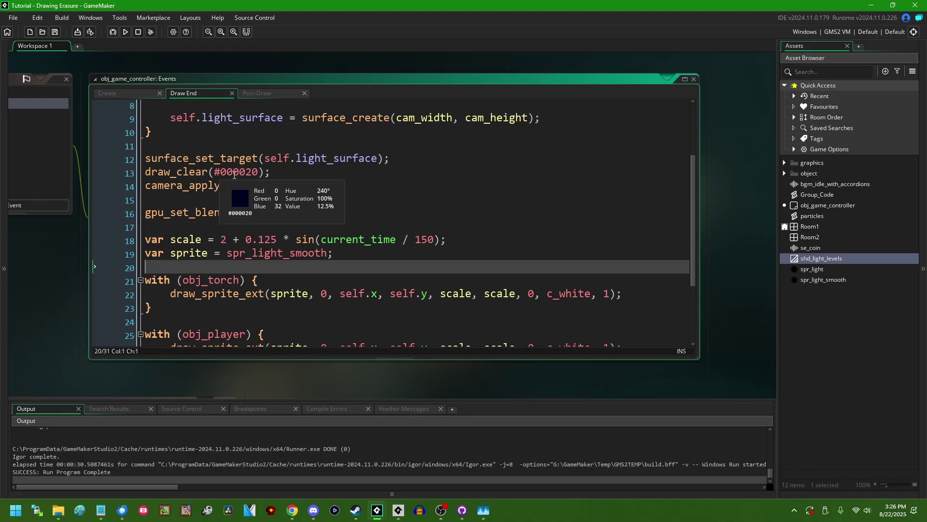
{"action": "left_click", "coordinate": [330, 200]}
{"action": "left_click", "coordinate": [355, 240]}
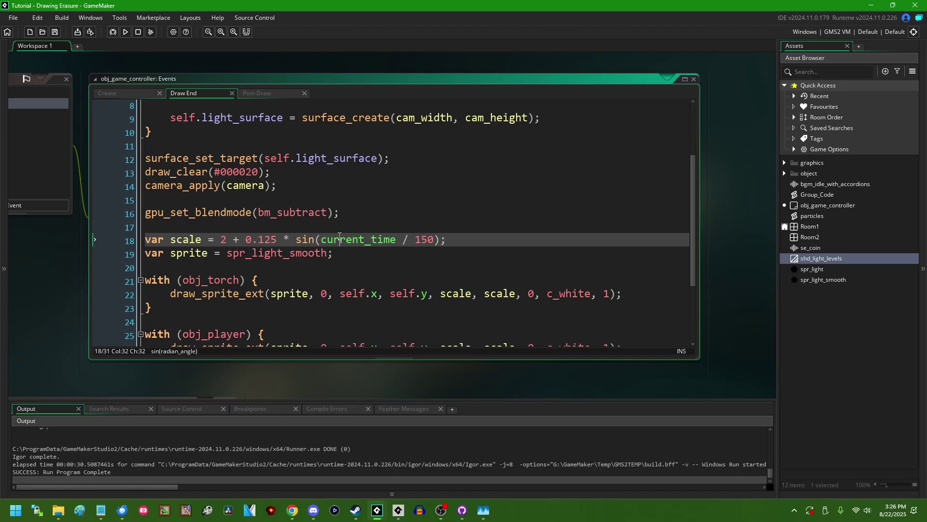
{"action": "scroll", "coordinate": [369, 228], "scroll_direction": "down", "scroll_amount": 3}
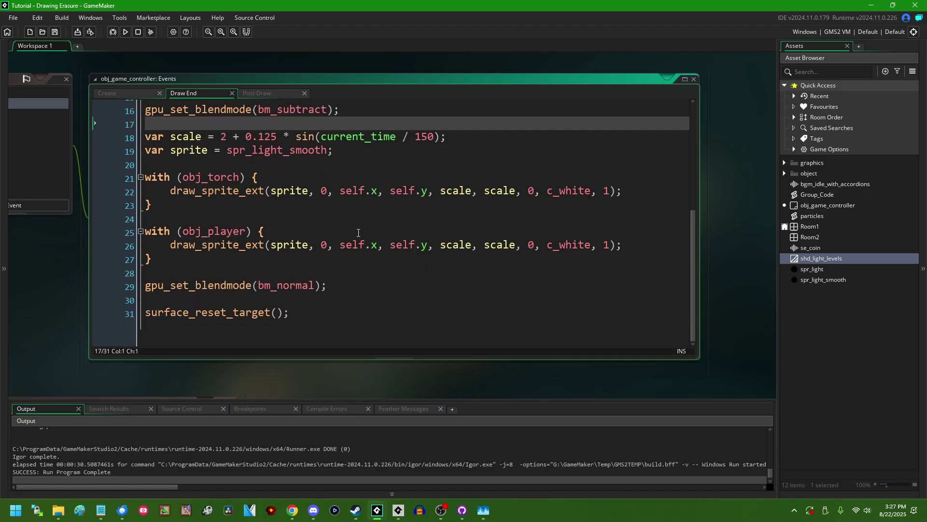
{"action": "left_click", "coordinate": [379, 221]}
{"action": "left_click", "coordinate": [264, 93]}
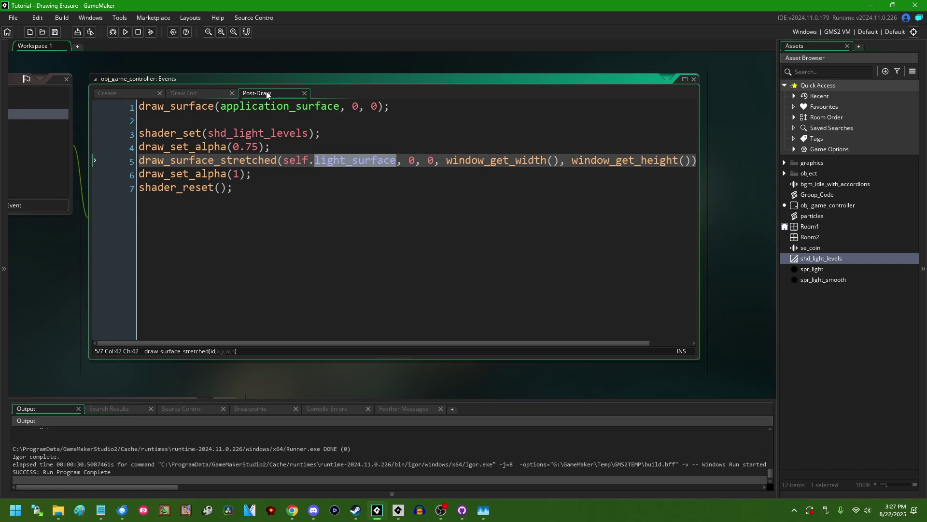
{"action": "left_click", "coordinate": [325, 146]}
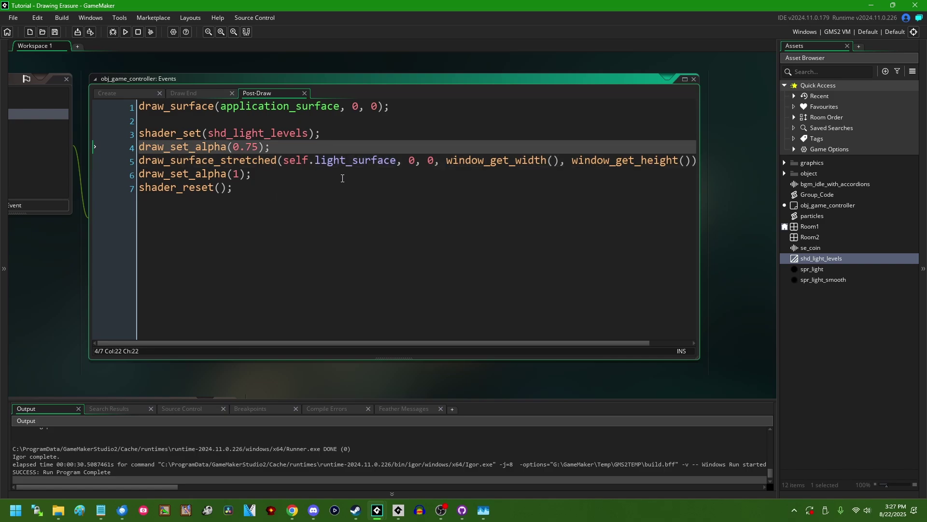
{"action": "left_click", "coordinate": [675, 112]}
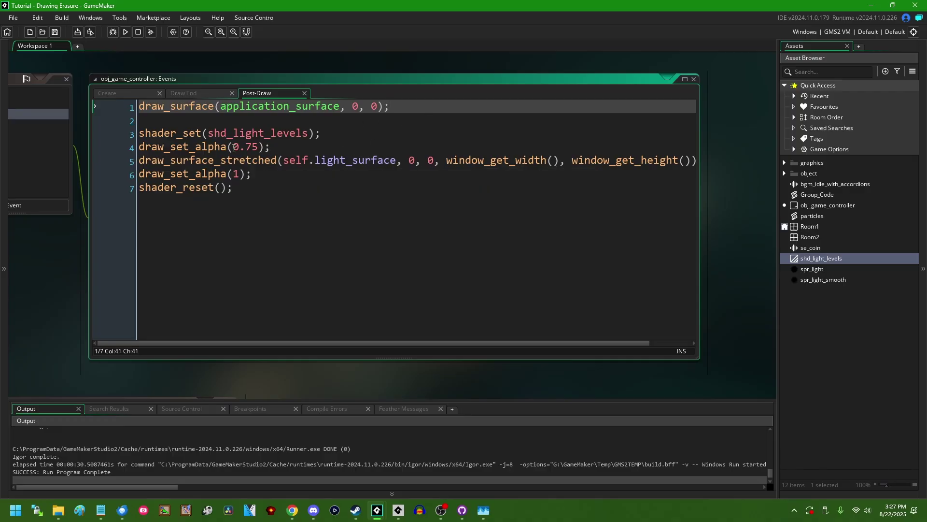
{"action": "left_click_drag", "start_coordinate": [232, 147], "coordinate": [397, 161]}
{"action": "left_click", "coordinate": [368, 148]}
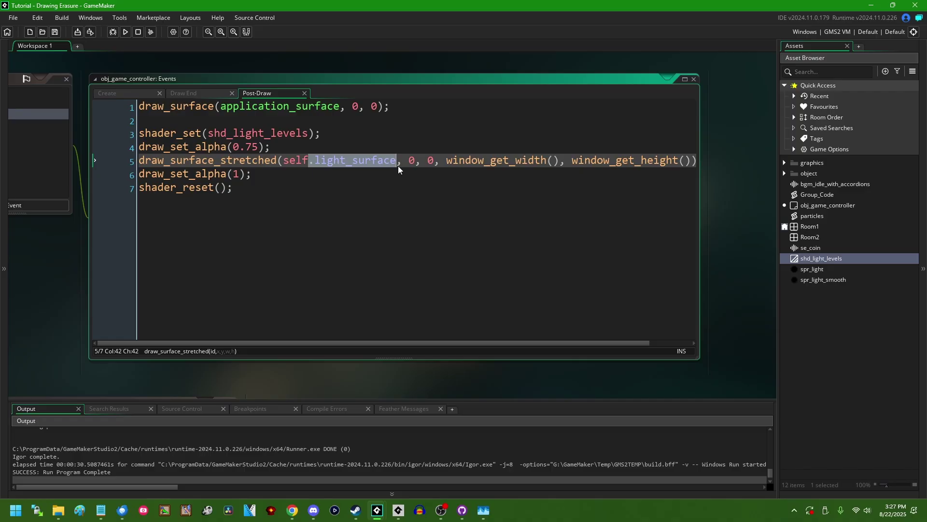
Check the Draw End clear colour #000020, then return to the Post-Draw light surface draw
{"action": "left_click", "coordinate": [197, 95]}
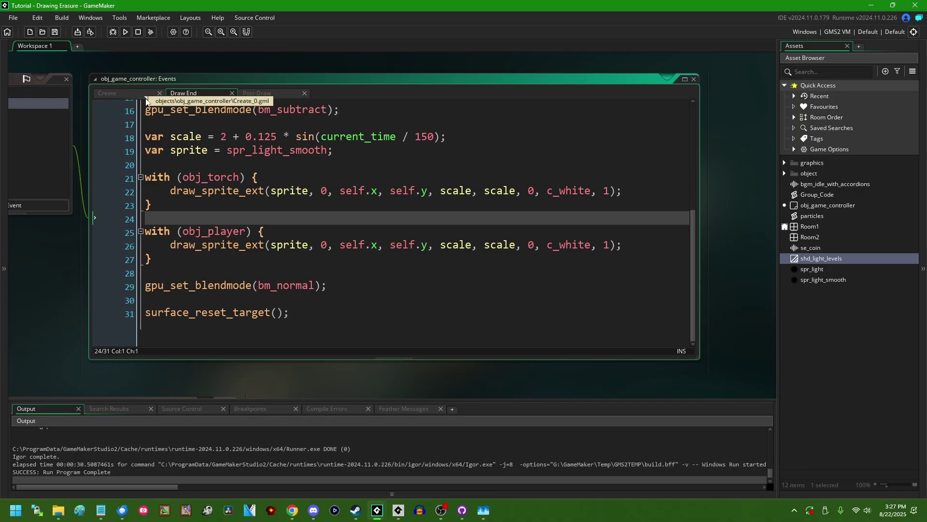
{"action": "scroll", "coordinate": [216, 202], "scroll_direction": "up", "scroll_amount": 3}
{"action": "scroll", "coordinate": [216, 203], "scroll_direction": "down", "scroll_amount": 3}
{"action": "scroll", "coordinate": [216, 201], "scroll_direction": "up", "scroll_amount": 5}
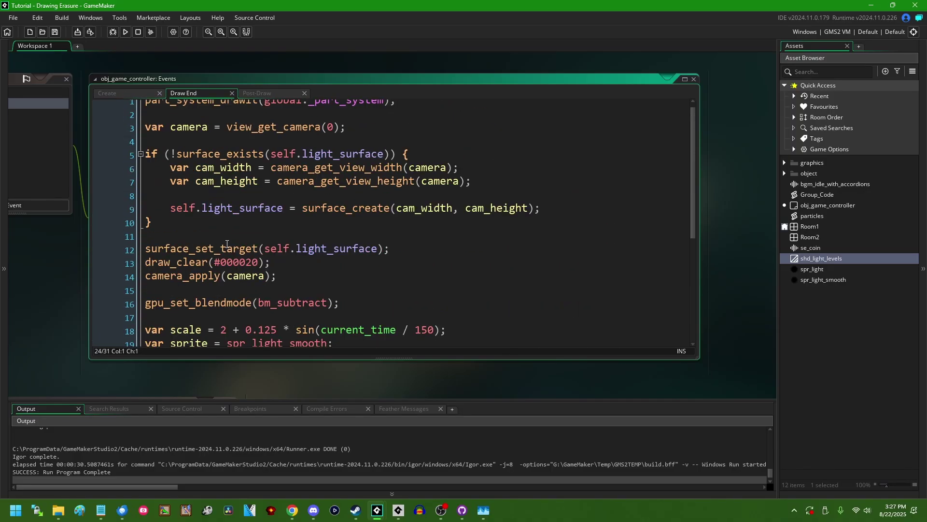
{"action": "left_click", "coordinate": [288, 274]}
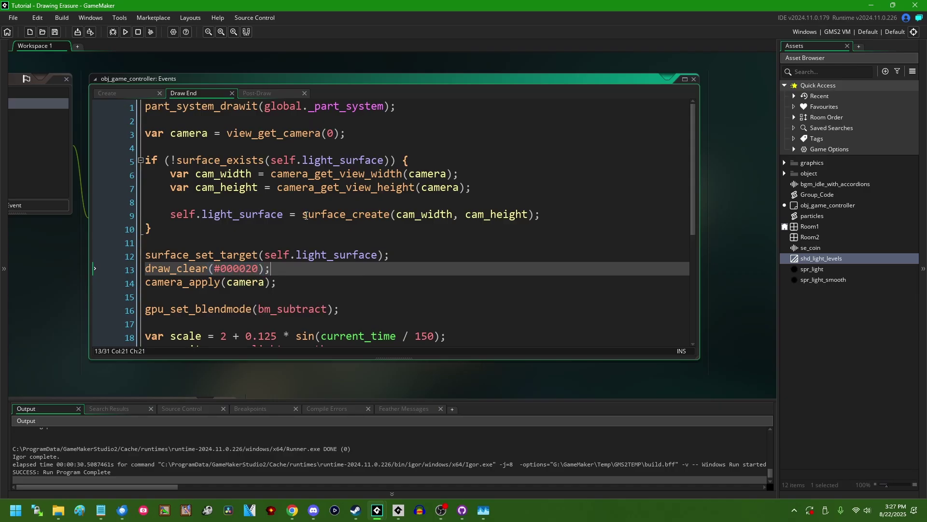
{"action": "left_click", "coordinate": [257, 93]}
{"action": "left_click", "coordinate": [232, 146]}
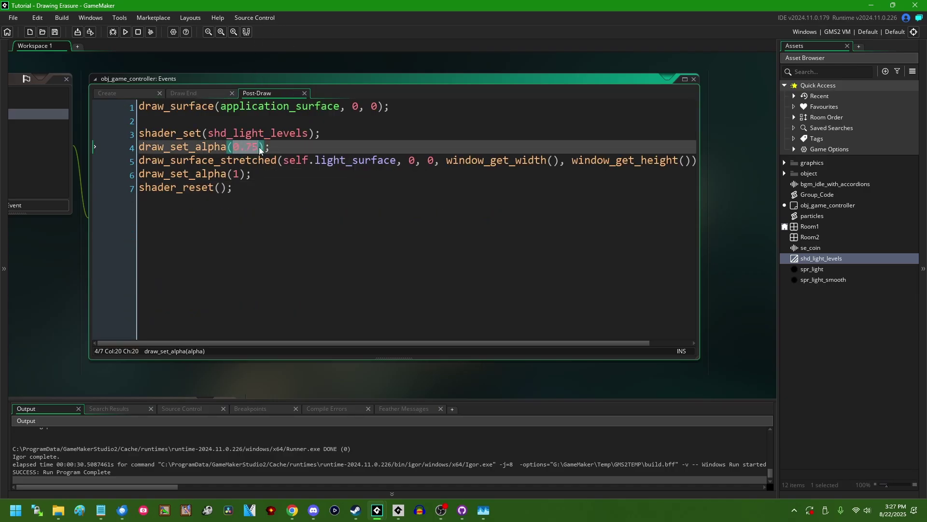
{"action": "left_click", "coordinate": [312, 218]}
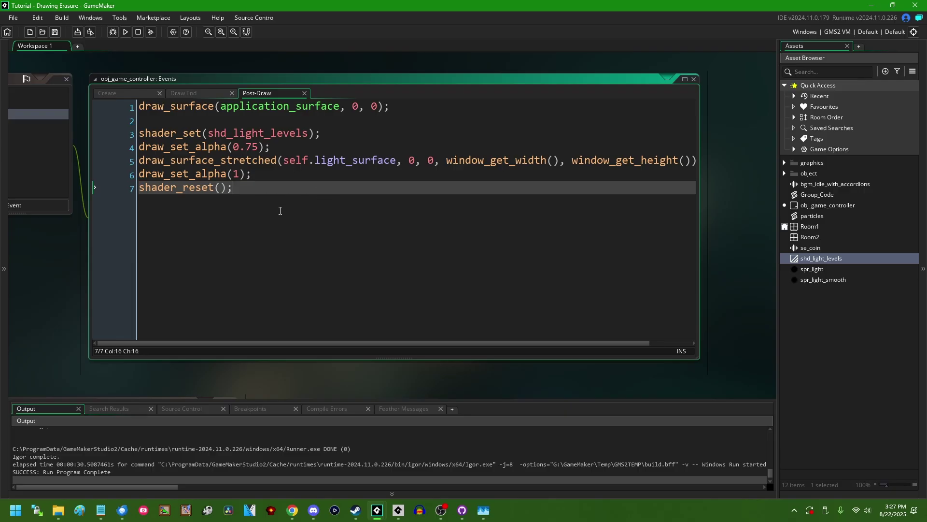
{"action": "left_click", "coordinate": [313, 160]}
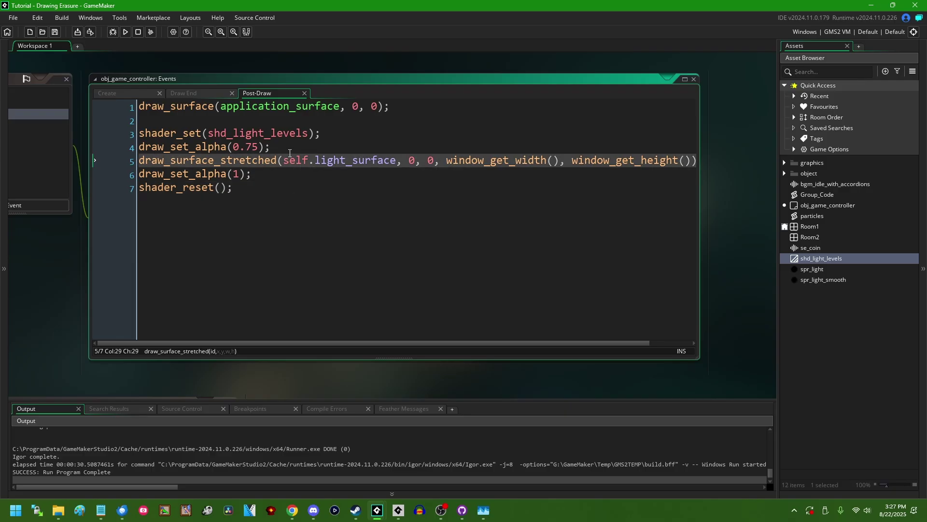
Open shd_light_levels, show its .fsh fragment code and maximize the editor
{"action": "middle_click", "coordinate": [259, 133]}
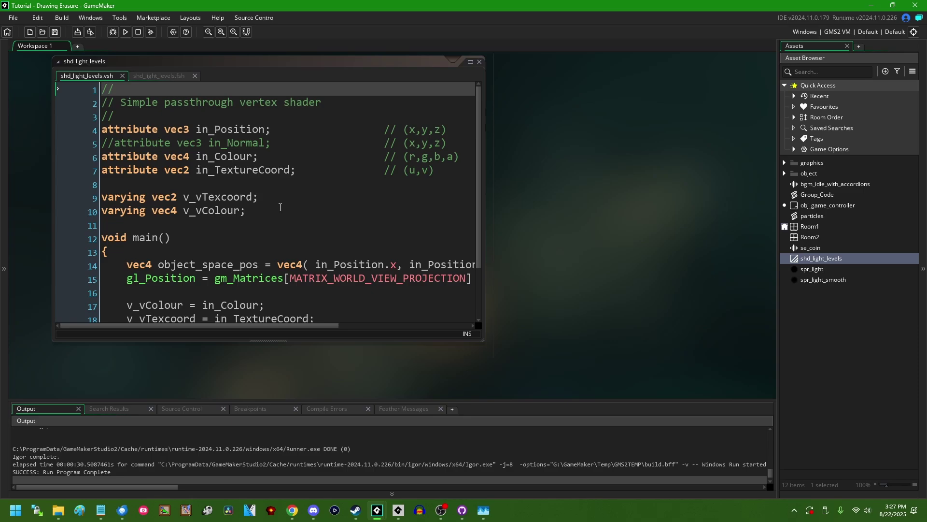
{"action": "left_click", "coordinate": [181, 106]}
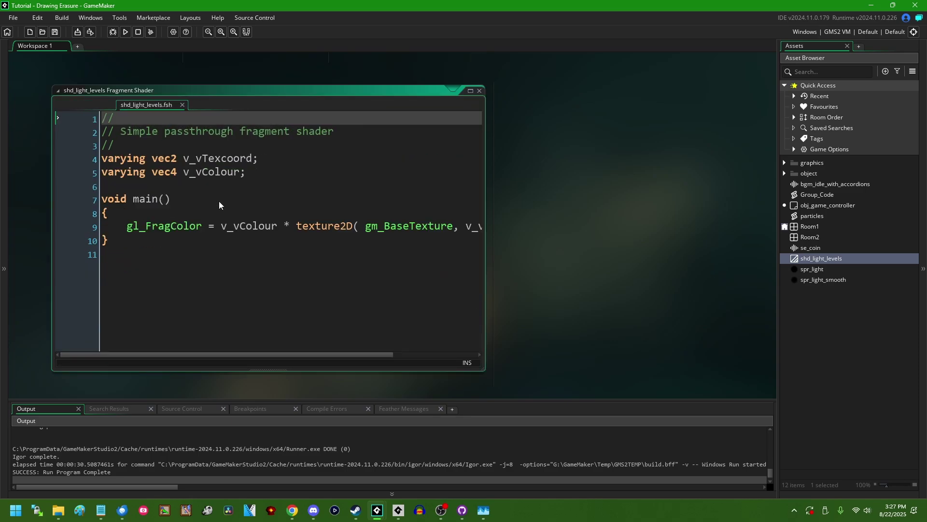
{"action": "left_click", "coordinate": [471, 91]}
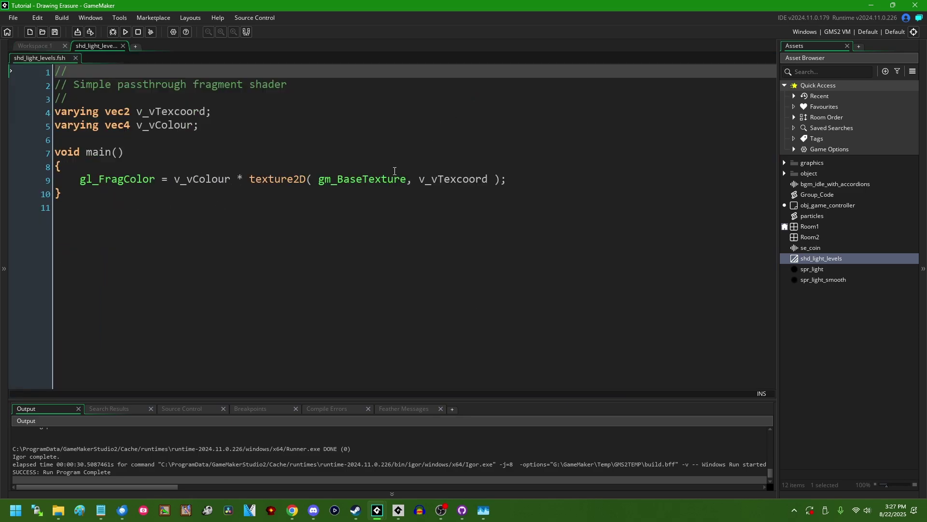
{"action": "left_click", "coordinate": [475, 147]}
{"action": "left_click", "coordinate": [536, 129]}
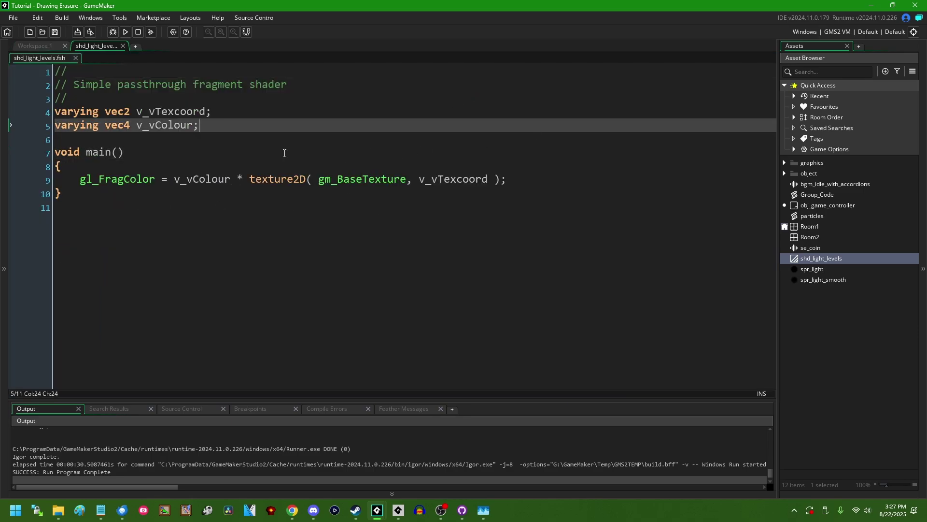
Select the expression assigned to gl_FragColor on line 9
{"action": "left_click", "coordinate": [174, 179]}
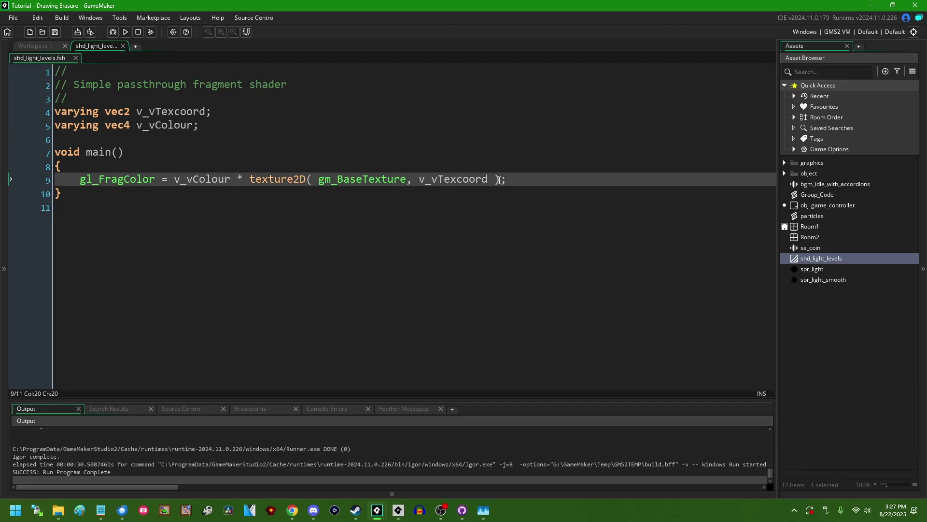
{"action": "double_click", "coordinate": [117, 180]}
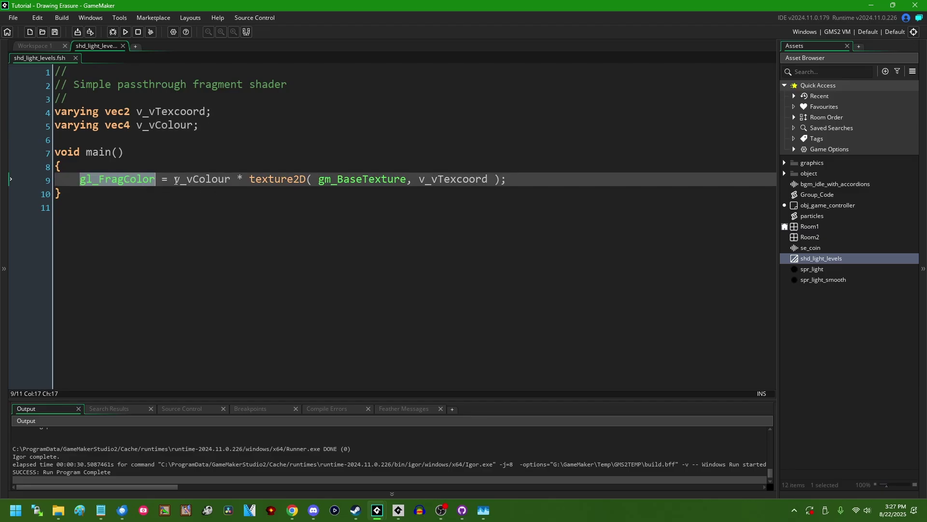
{"action": "left_click_drag", "start_coordinate": [177, 181], "coordinate": [505, 184]}
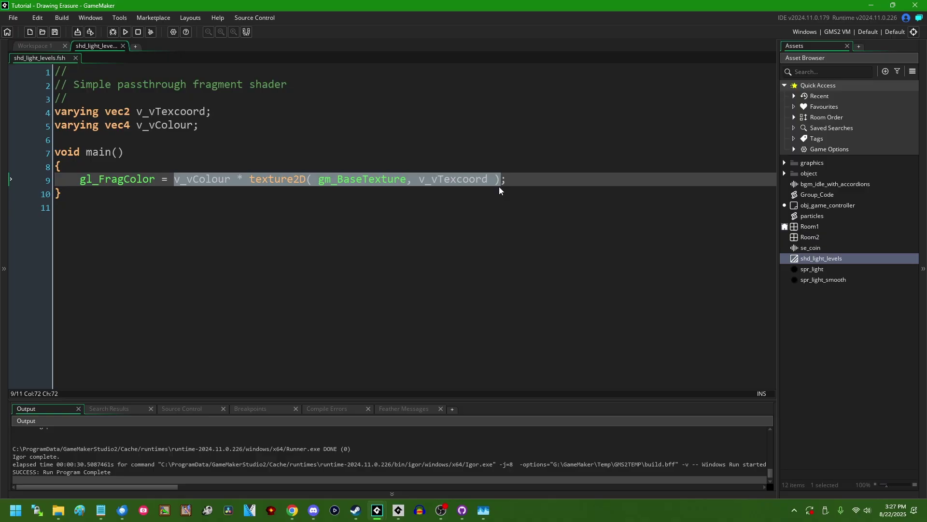
Move the texture2D(gm_BaseTexture, v_vTexcoord) sample into a new 'vec4 source_light' declaration
{"action": "key", "text": "BackSpace"}
{"action": "key", "text": "Home"}
{"action": "key", "text": "Return"}
{"action": "key", "text": "Up"}
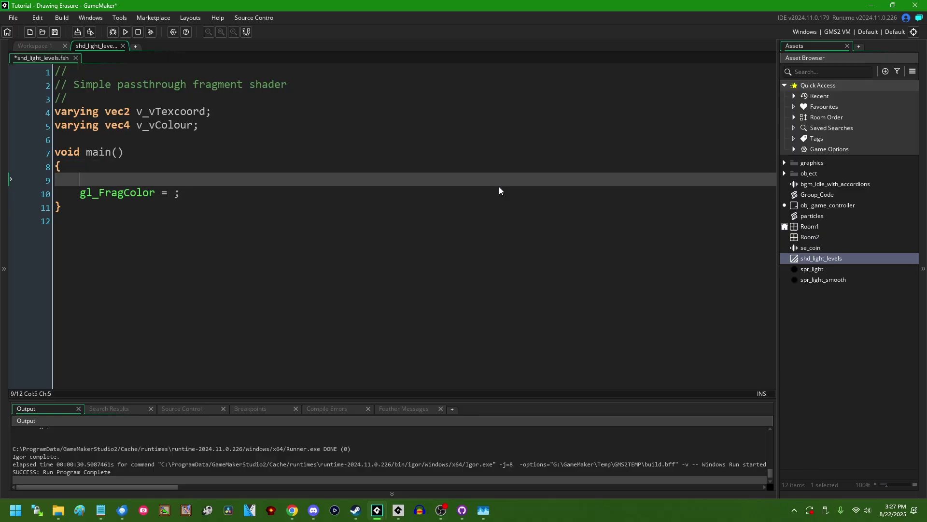
{"action": "key", "text": "Down"}
{"action": "key", "text": "End"}
{"action": "key", "text": "Left"}
{"action": "type", "text": "v_vColour * texture2D( gm_BaseTexture, v_vTexcoord )"}
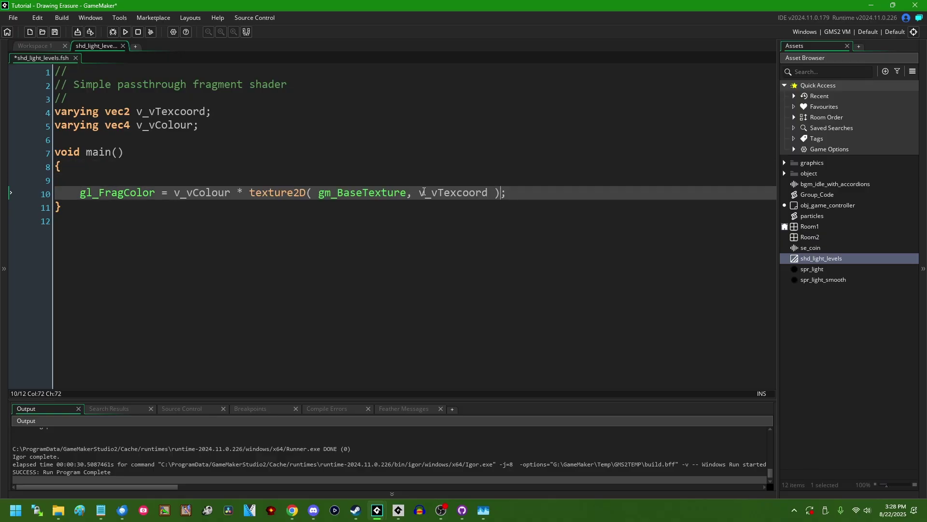
{"action": "left_click_drag", "start_coordinate": [250, 193], "coordinate": [502, 192]}
{"action": "key", "text": "ctrl+x"}
{"action": "key", "text": "Up"}
{"action": "key", "text": "Up"}
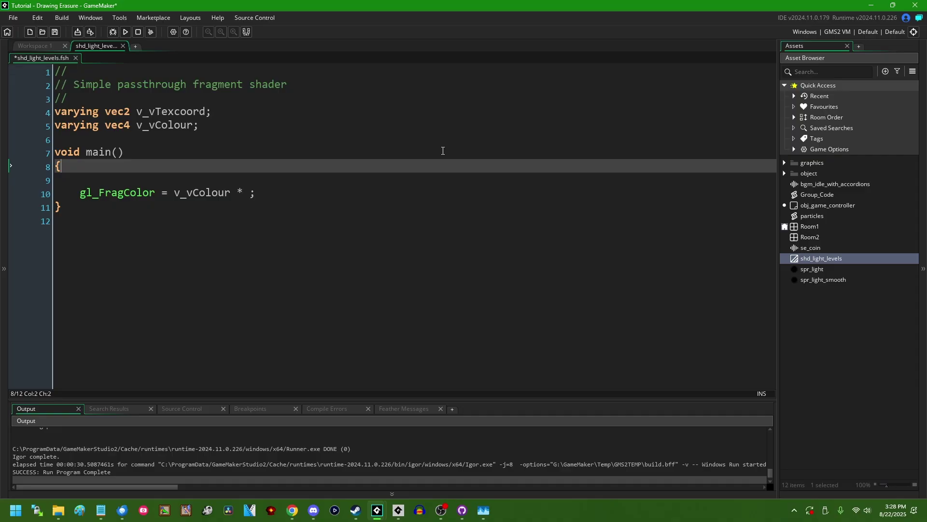
{"action": "key", "text": "Down"}
{"action": "key", "text": "Tab"}
{"action": "type", "text": "vec4"}
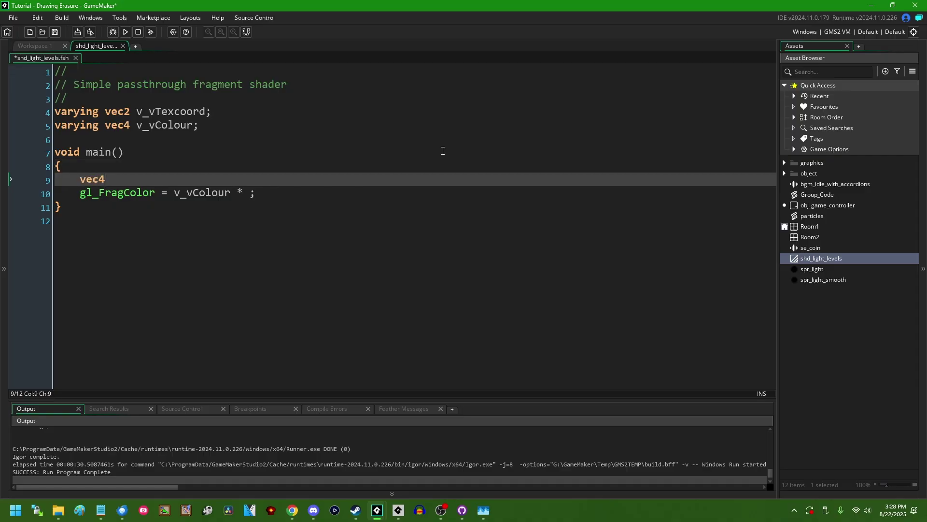
{"action": "type", "text": " source_light ="}
{"action": "key", "text": "ctrl+v"}
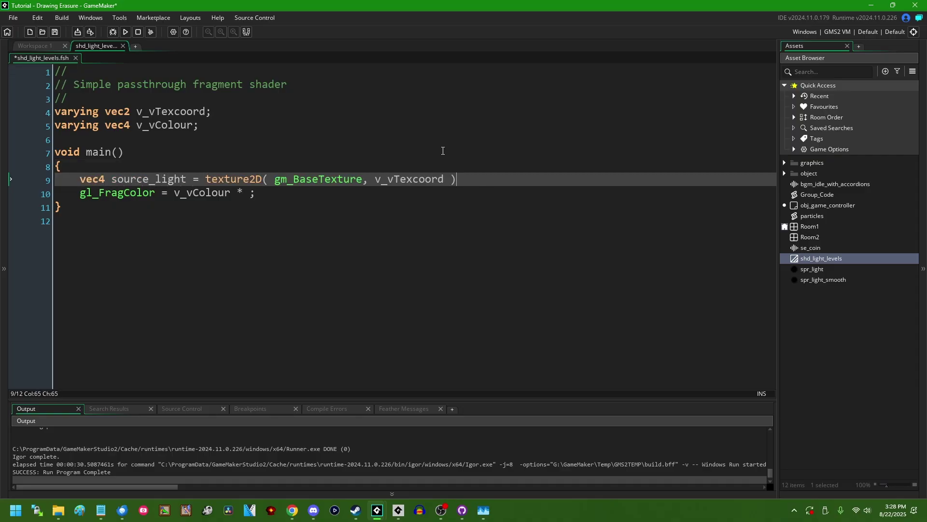
{"action": "type", "text": ";"}
Make gl_FragColor output v_vColour * source_light, with spacing above it
{"action": "double_click", "coordinate": [148, 179]}
{"action": "key", "text": "ctrl+c"}
{"action": "left_click", "coordinate": [250, 193]}
{"action": "key", "text": "ctrl+v"}
{"action": "key", "text": "Home"}
{"action": "key", "text": "Return"}
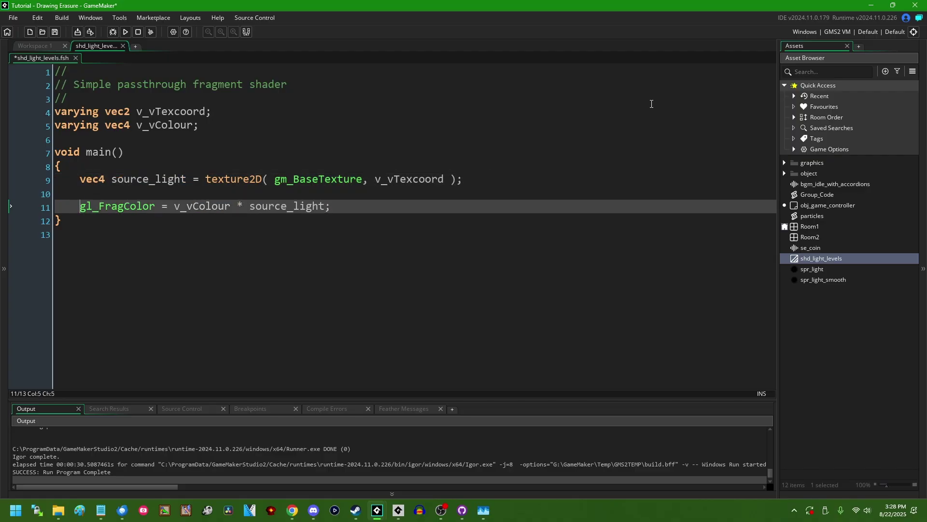
{"action": "key", "text": "Return"}
{"action": "key", "text": "Return"}
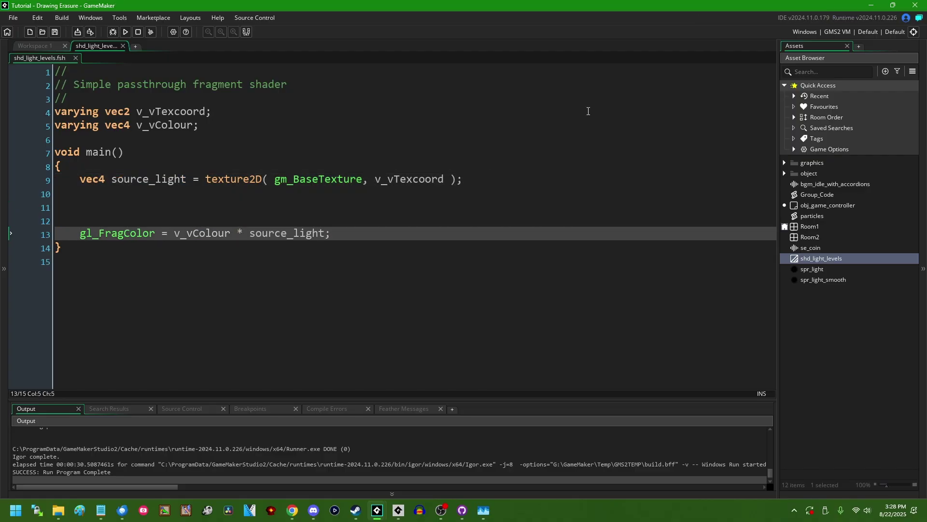
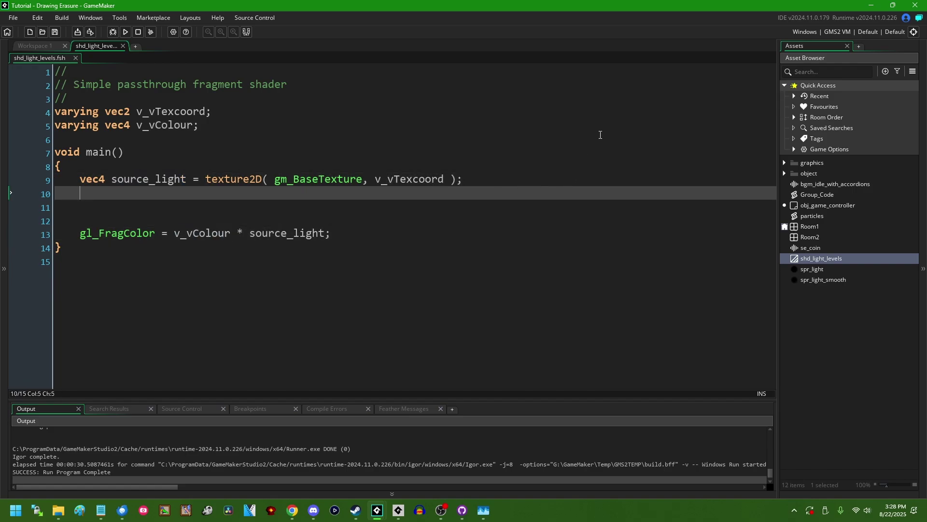
After the texture lookup, start an if block testing source_light.a < 0.5
{"action": "key", "text": "Return"}
{"action": "key", "text": "Return"}
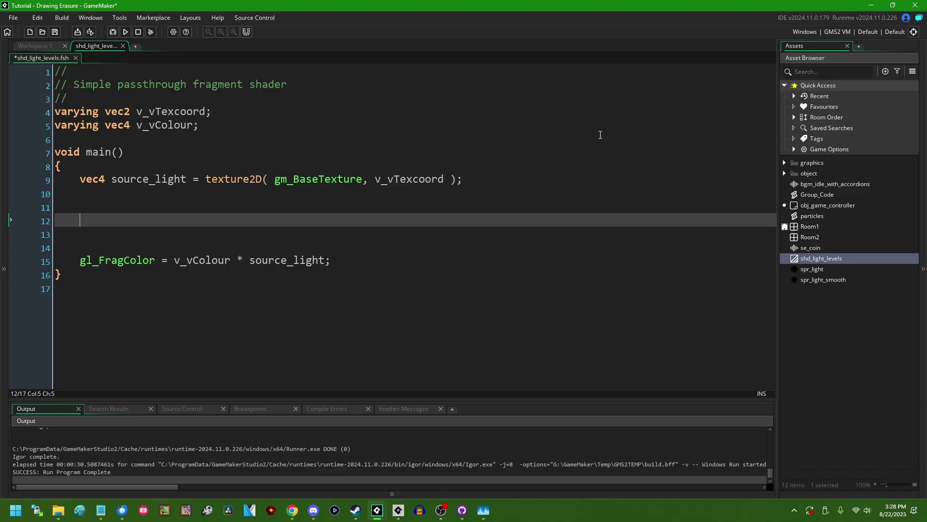
{"action": "double_click", "coordinate": [145, 179]}
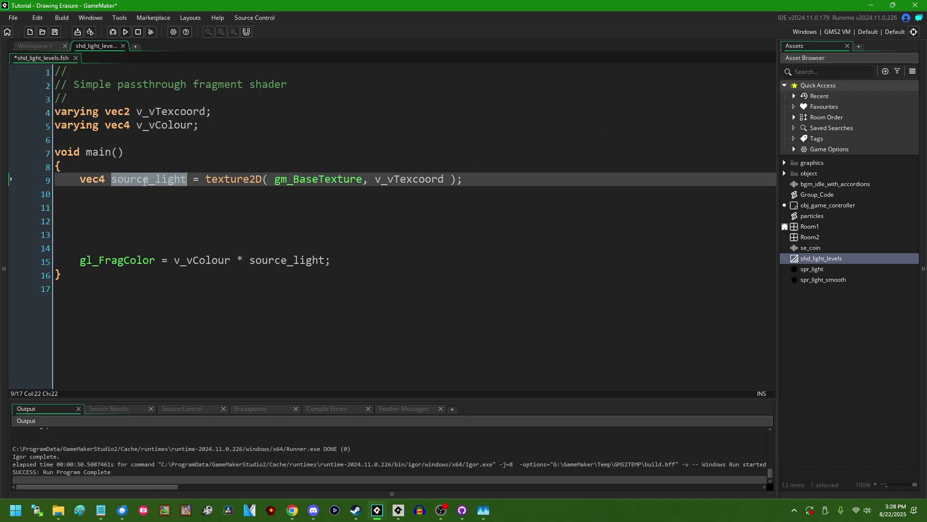
{"action": "left_click", "coordinate": [149, 220]}
{"action": "type", "text": "if ("}
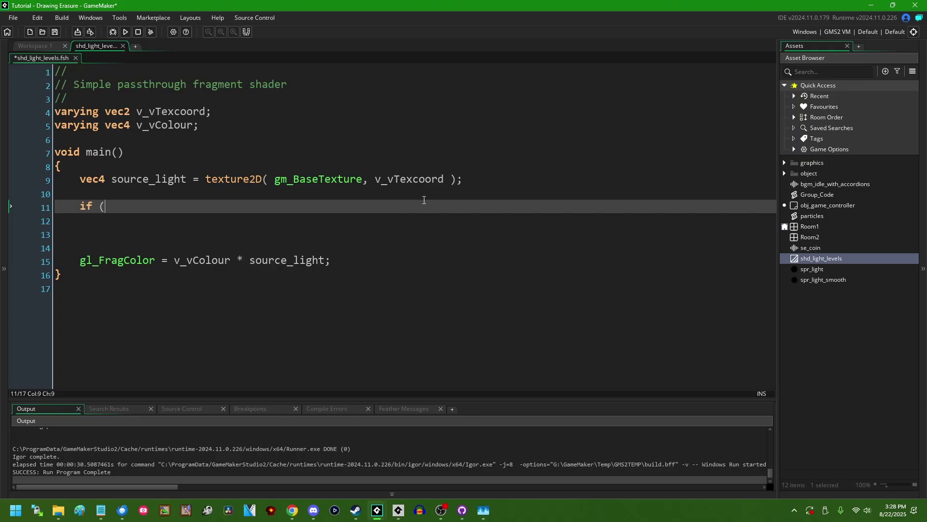
{"action": "key", "text": "Up"}
{"action": "key", "text": "Up"}
{"action": "key", "text": "shift+Left"}
{"action": "key", "text": "ctrl+c"}
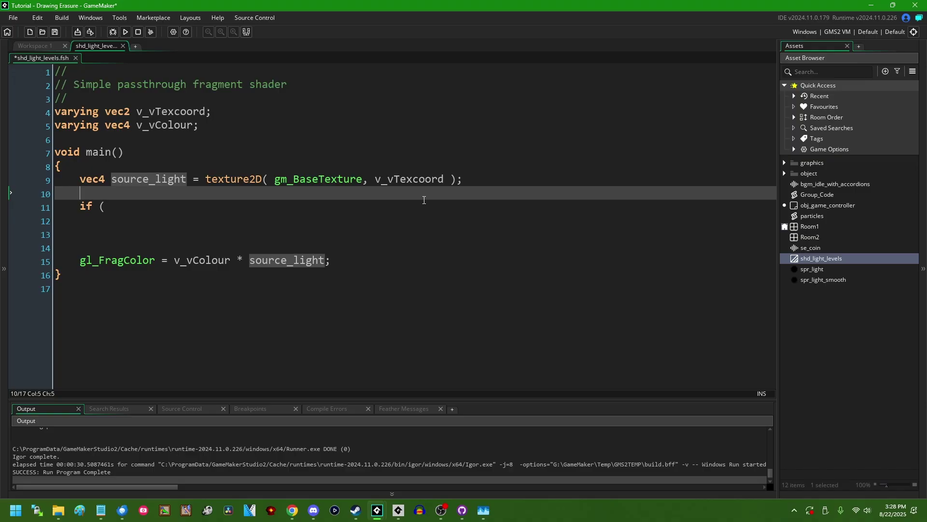
{"action": "key", "text": "Down"}
{"action": "key", "text": "Down"}
{"action": "key", "text": "ctrl+v"}
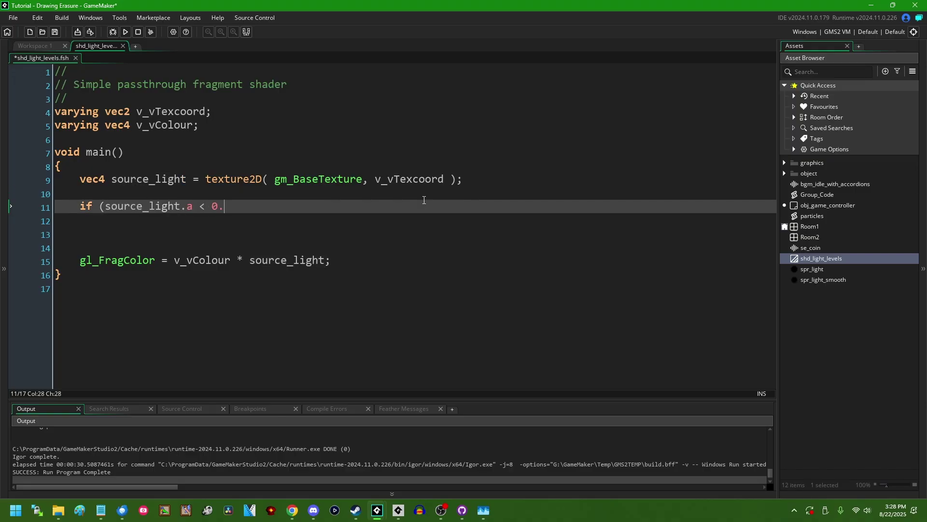
{"action": "type", "text": "5) {"}
{"action": "key", "text": "Return"}
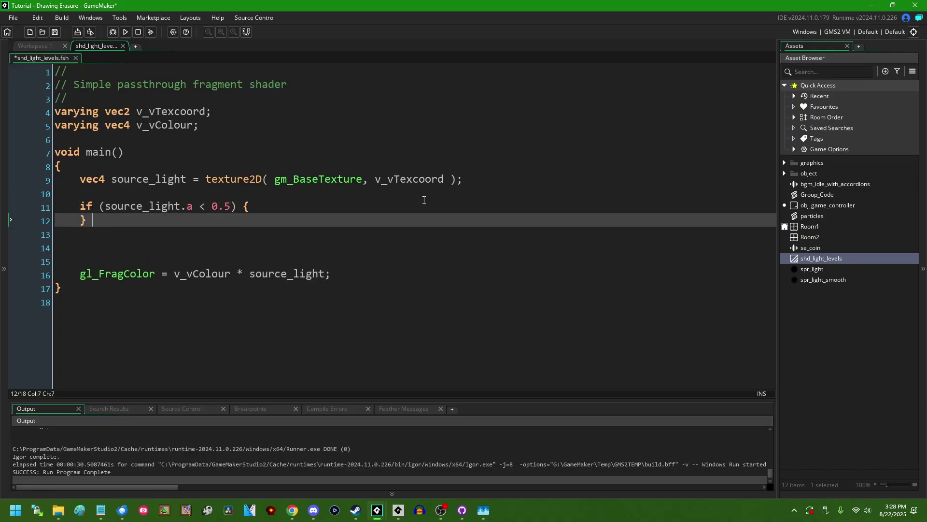
Set source_light.a = 0.0 inside the if, and 1.0 in an else branch
{"action": "key", "text": "Home"}
{"action": "key", "text": "Return"}
{"action": "key", "text": "Up"}
{"action": "key", "text": "Tab"}
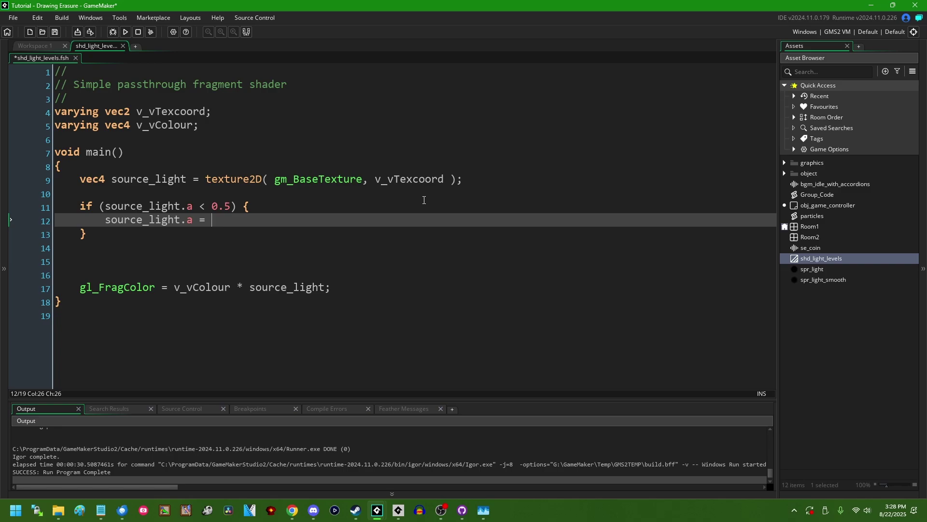
{"action": "type", "text": ";"}
{"action": "key", "text": "Down"}
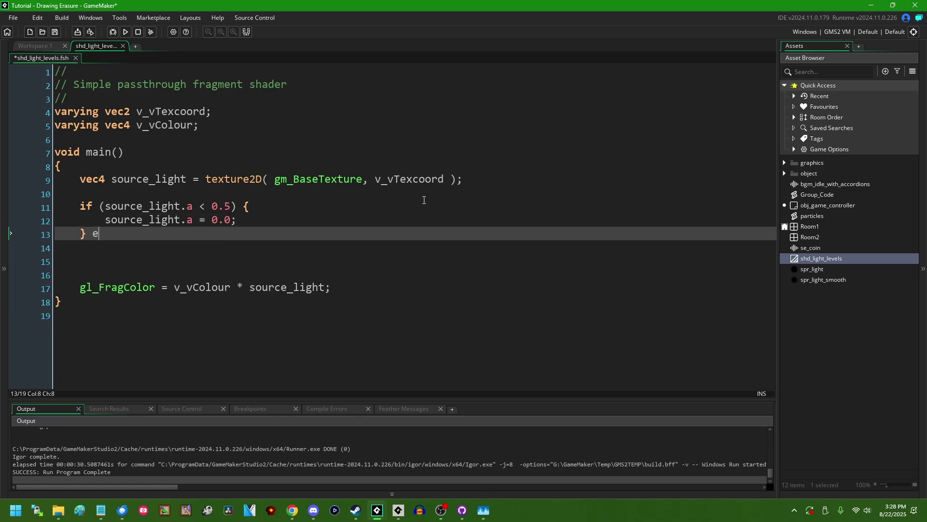
{"action": "type", "text": "lse {"}
{"action": "key", "text": "Return"}
{"action": "type", "text": "source_light.a = 1.0;"}
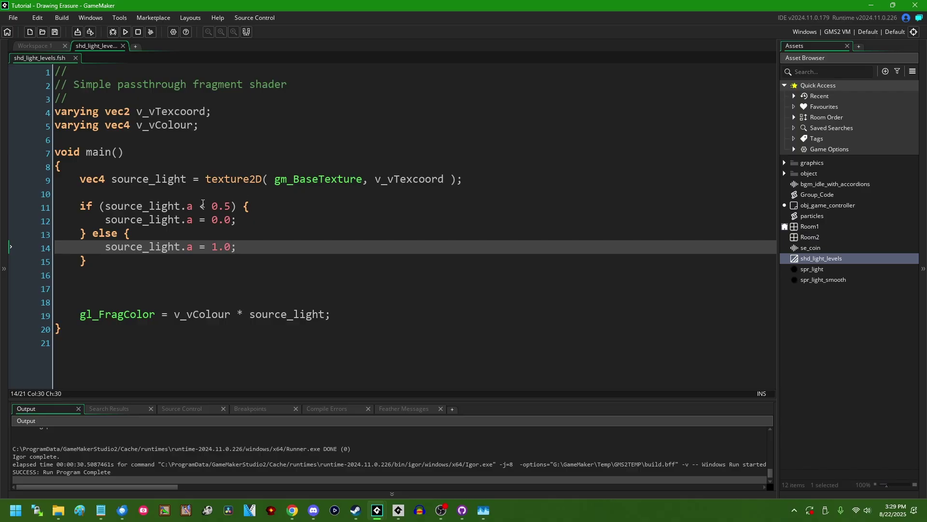
{"action": "left_click_drag", "start_coordinate": [99, 206], "coordinate": [197, 215]}
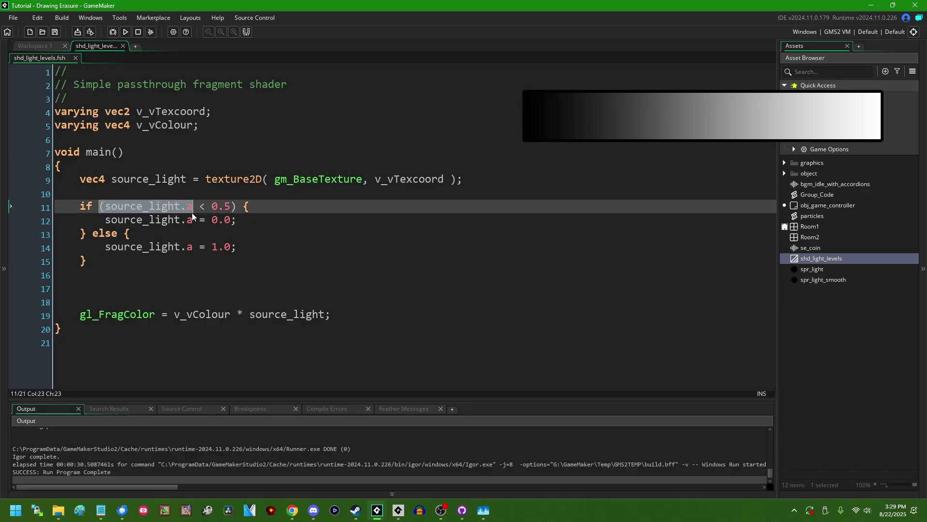
{"action": "left_click", "coordinate": [390, 198]}
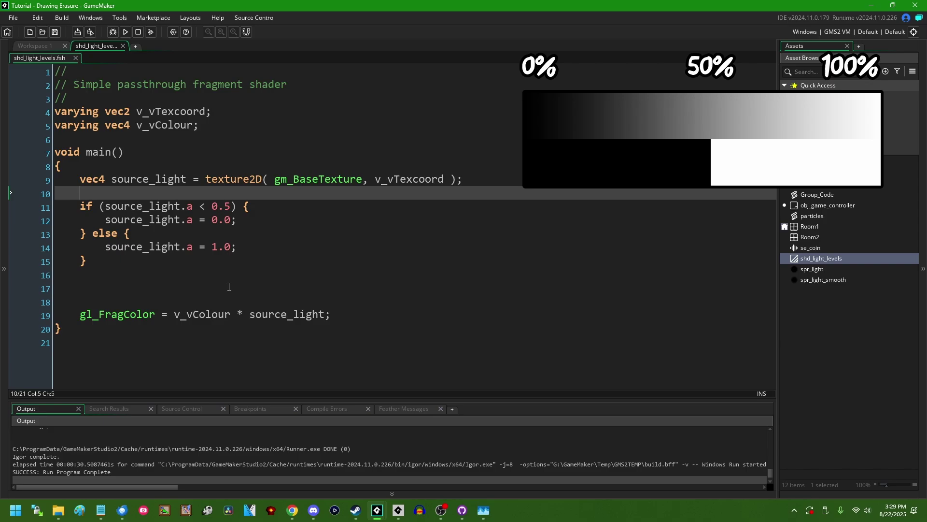
{"action": "left_click", "coordinate": [261, 270]}
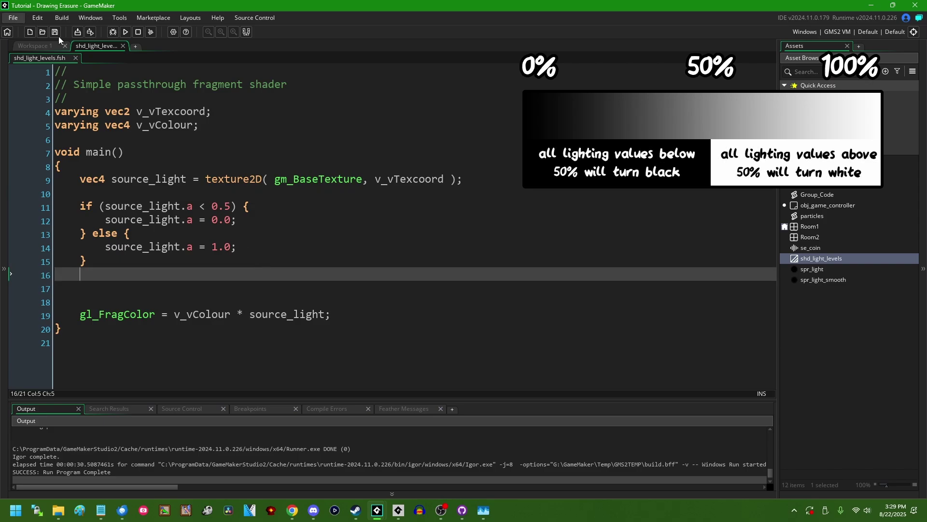
Run the game with F5 and walk the duck around the torches to view the hard-edged light circles
{"action": "key", "text": "F5"}
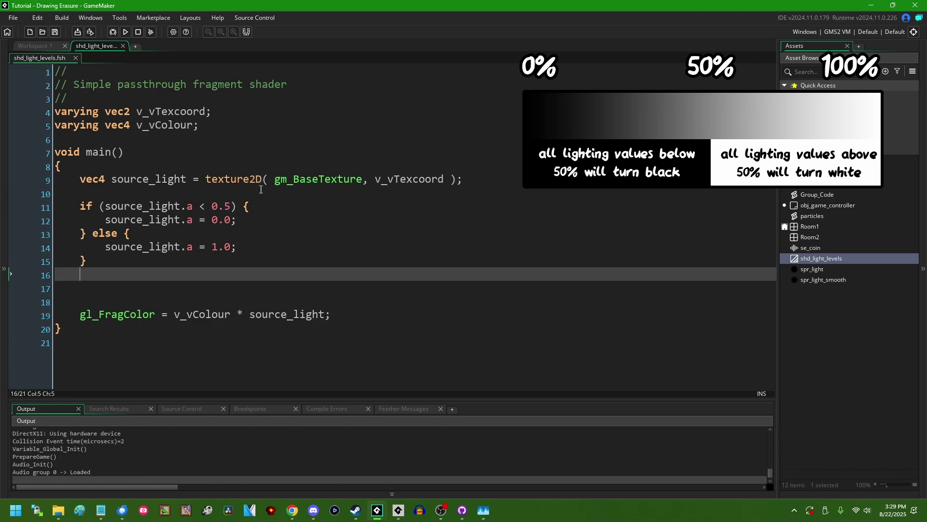
{"action": "key", "text": "Right"}
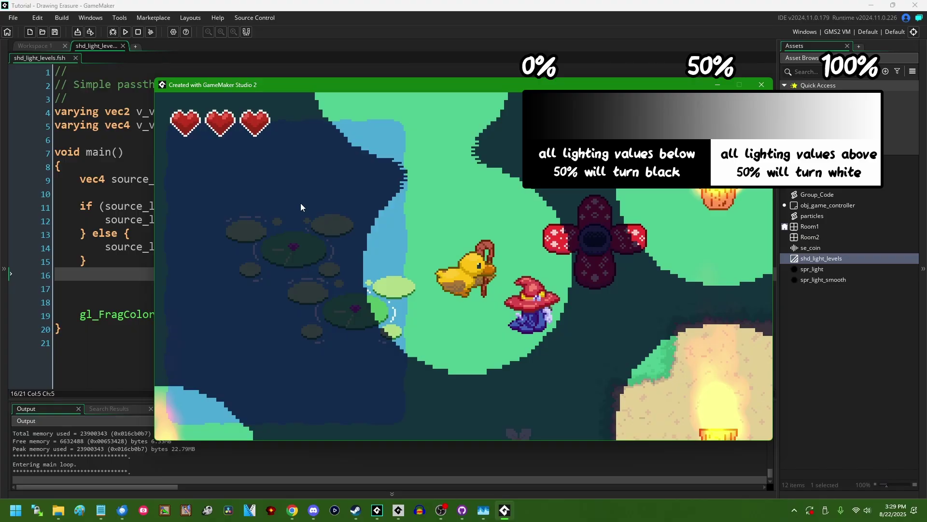
{"action": "key", "text": "Left"}
{"action": "key", "text": "Down"}
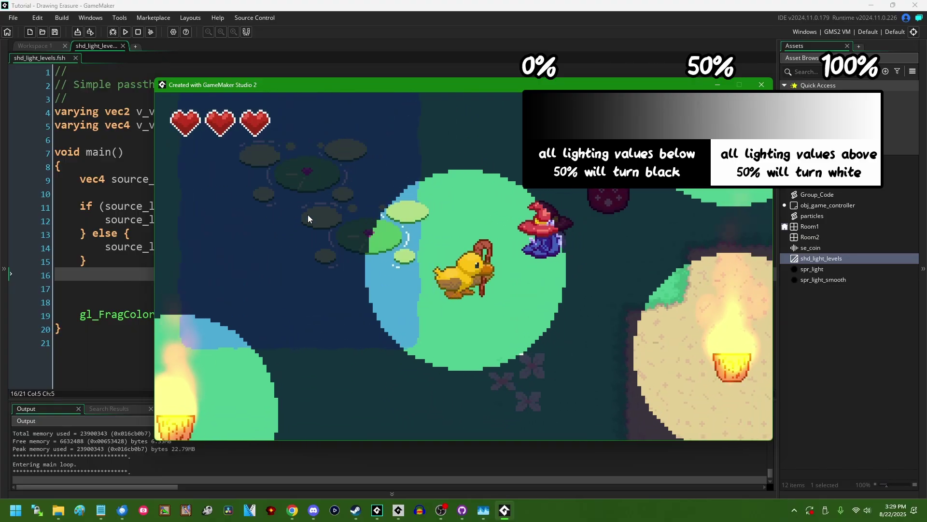
{"action": "key", "text": "Right"}
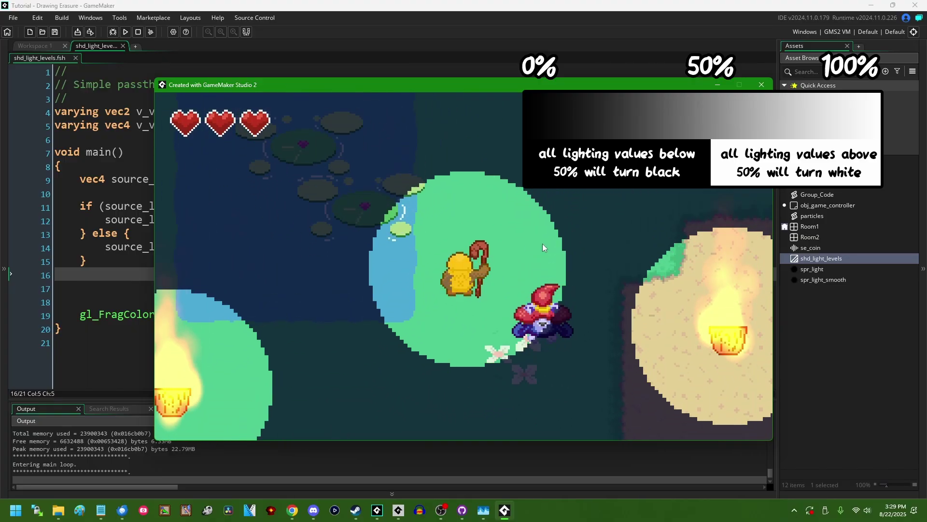
{"action": "key", "text": "Left"}
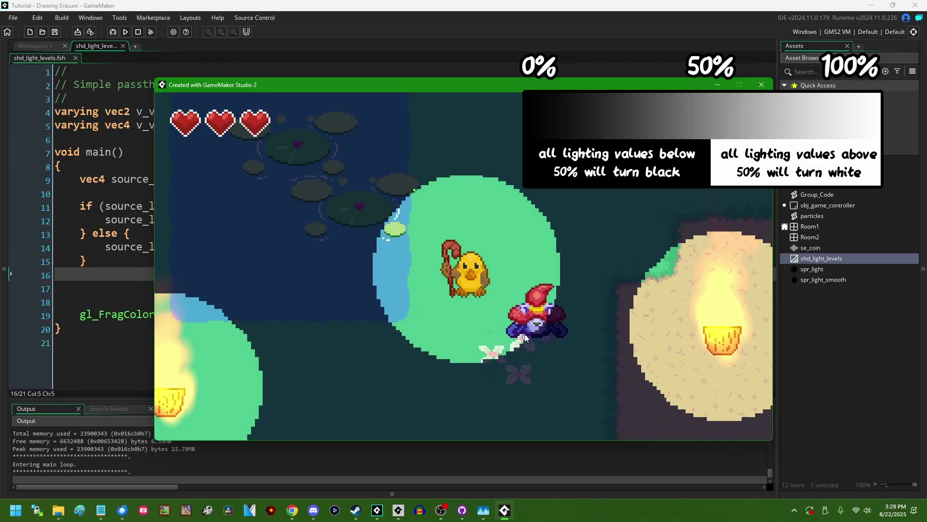
{"action": "key", "text": "Up"}
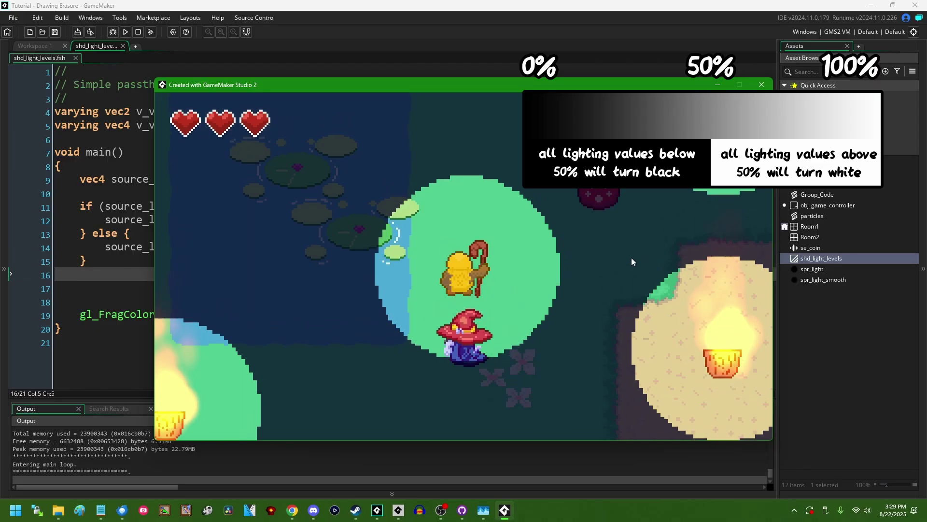
{"action": "key", "text": "Right"}
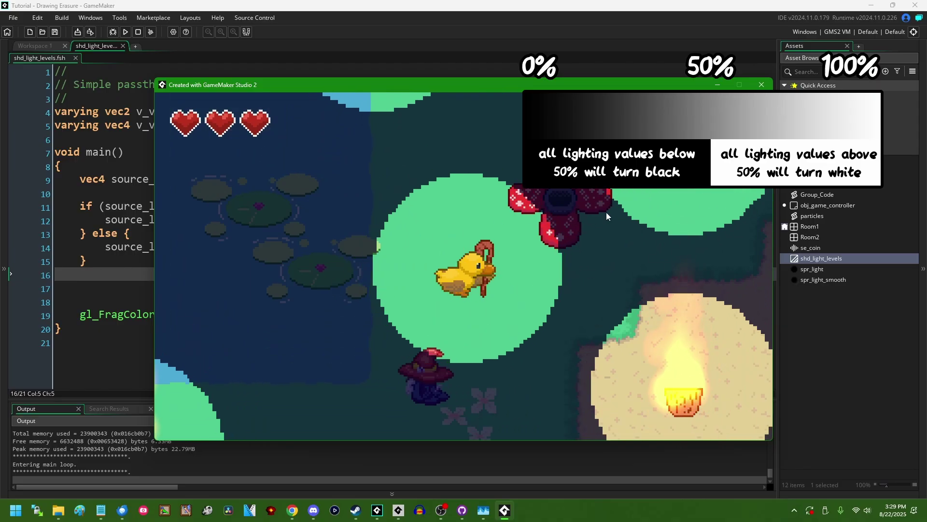
{"action": "key", "text": "Right"}
{"action": "key", "text": "Right"}
{"action": "key", "text": "Down"}
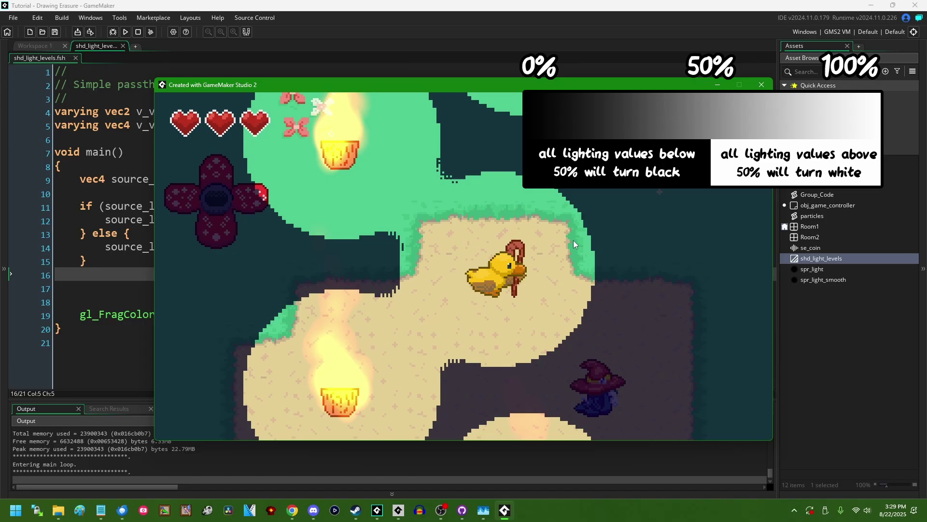
{"action": "key", "text": "Left"}
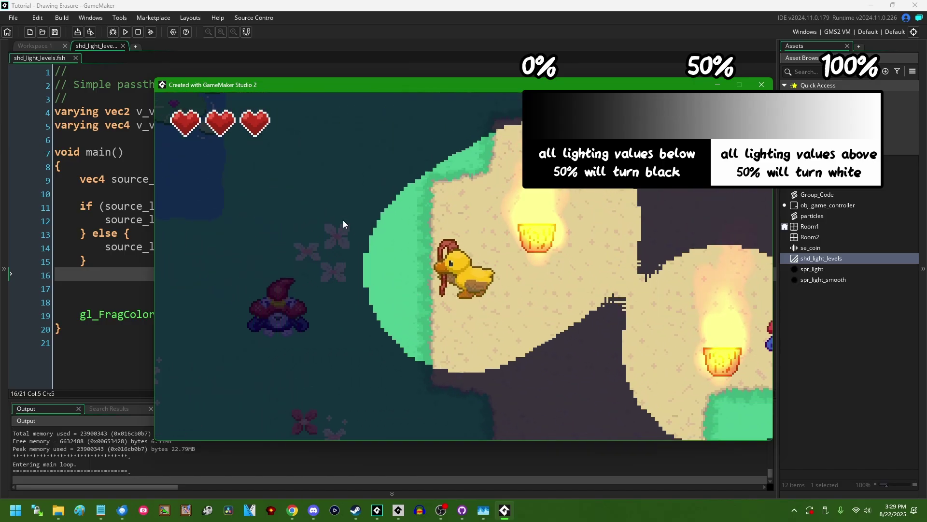
{"action": "key", "text": "Up"}
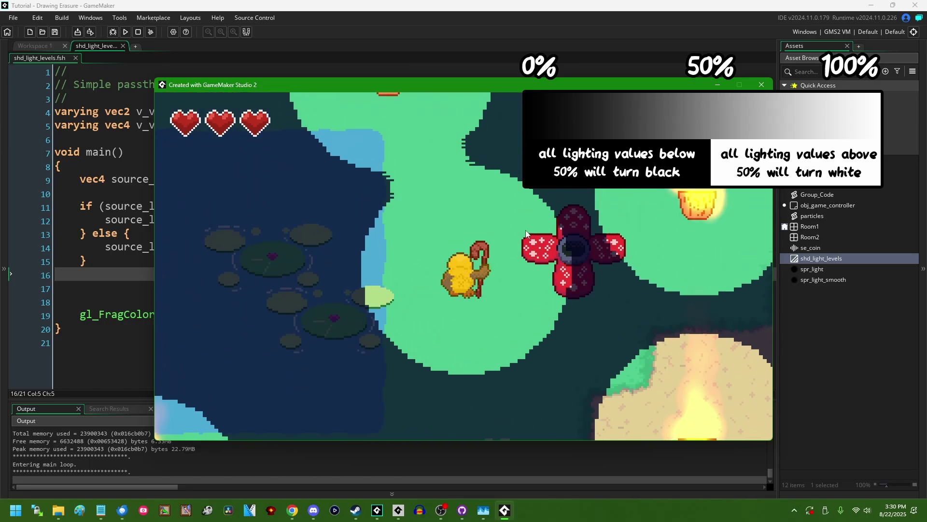
{"action": "key", "text": "Down"}
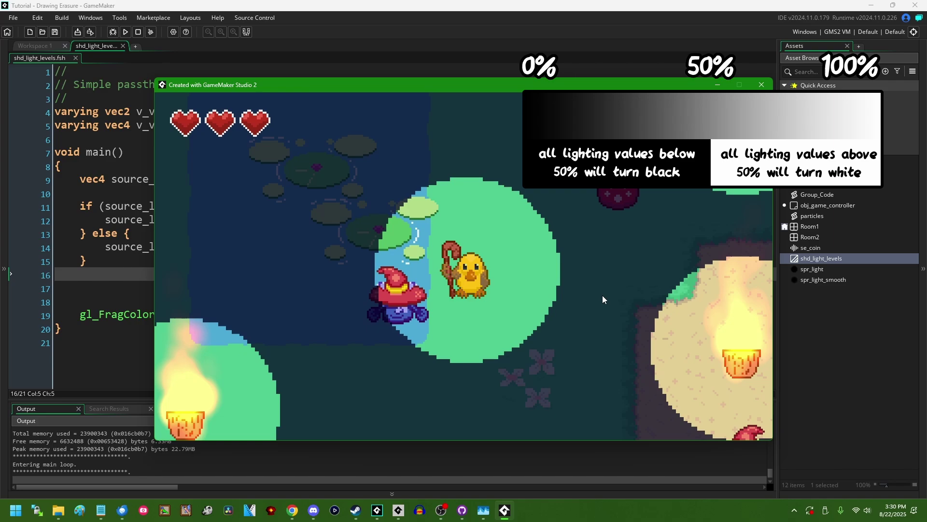
{"action": "key", "text": "Up"}
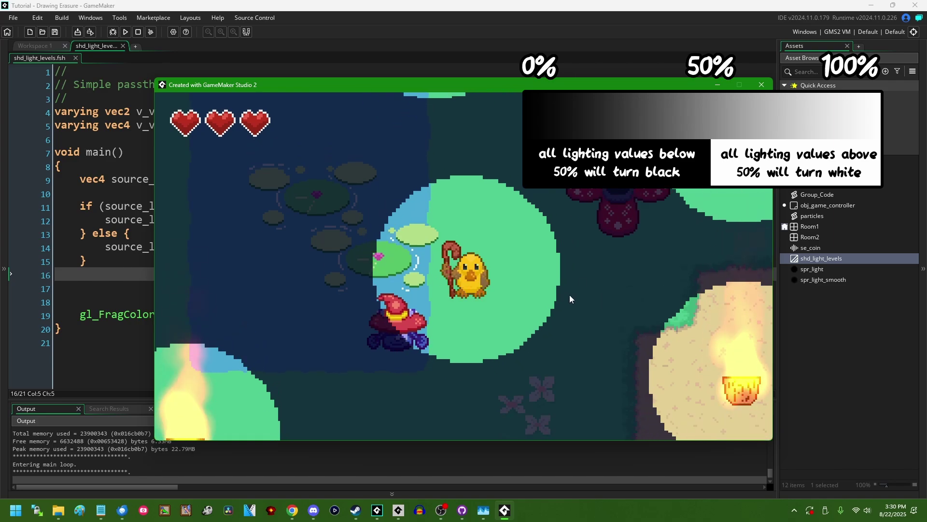
{"action": "key", "text": "Right"}
{"action": "key", "text": "Down"}
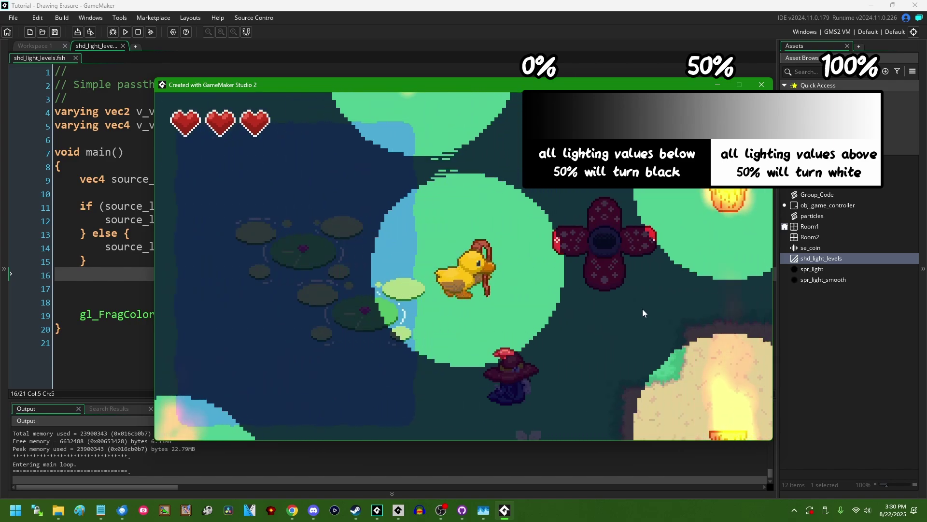
{"action": "key", "text": "Left"}
{"action": "key", "text": "Down"}
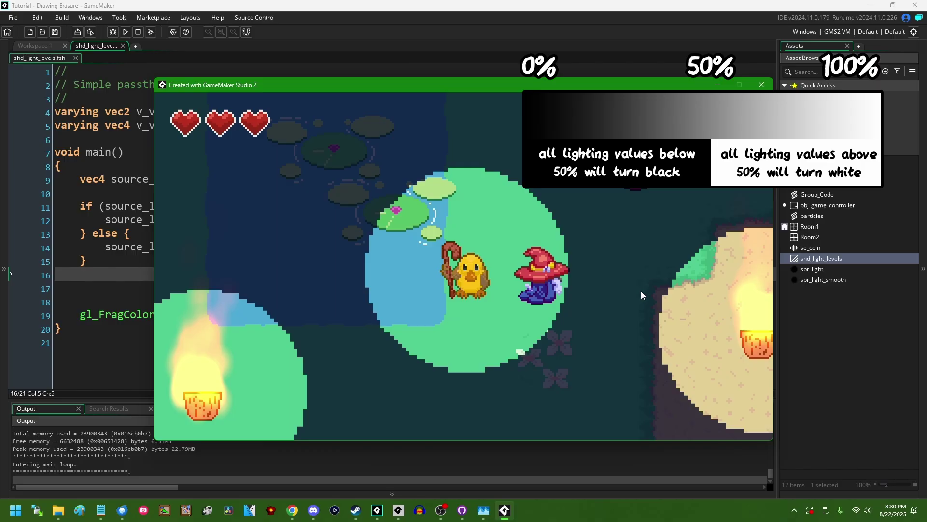
{"action": "key", "text": "Right"}
{"action": "key", "text": "Up"}
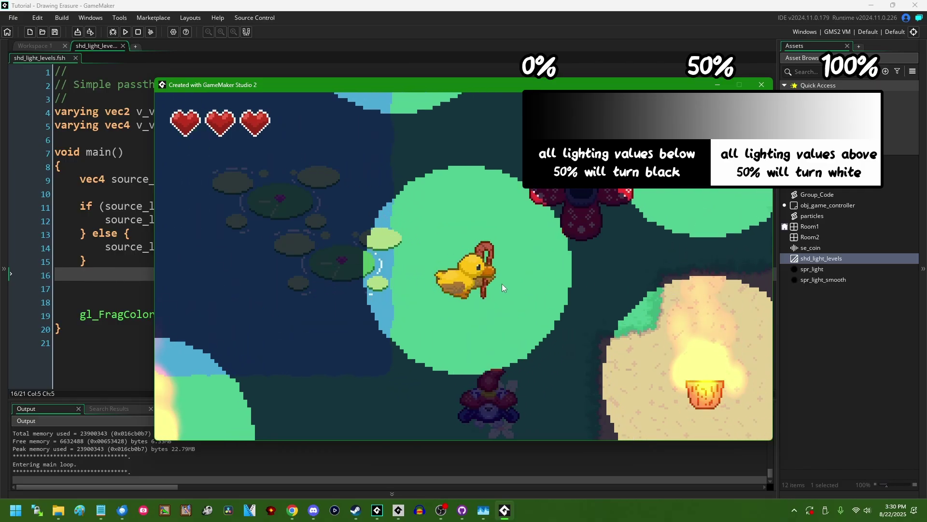
{"action": "key", "text": "Right"}
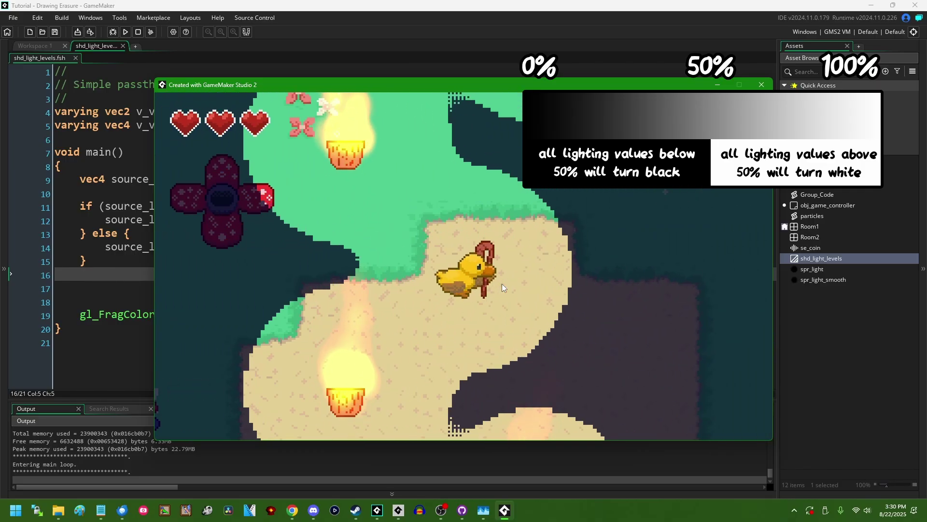
{"action": "key", "text": "Up"}
{"action": "key", "text": "Down"}
{"action": "key", "text": "Left"}
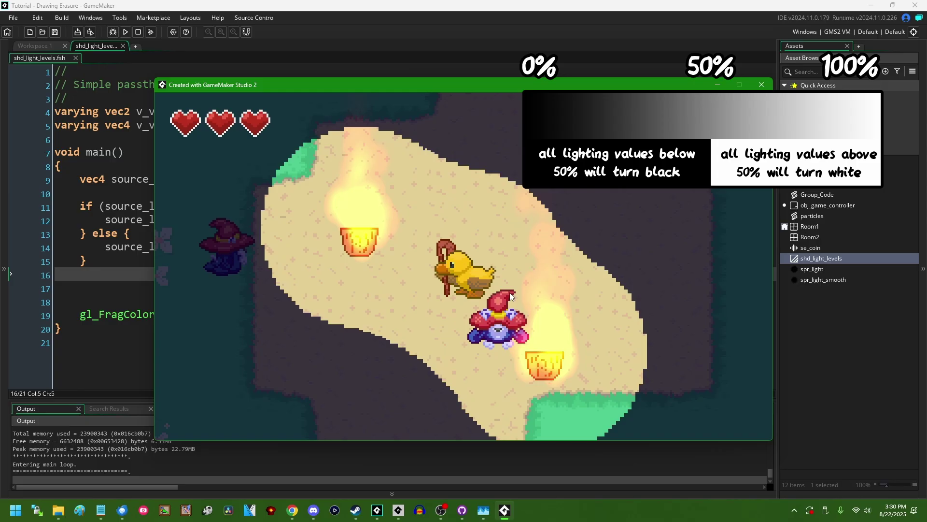
{"action": "key", "text": "Left"}
{"action": "key", "text": "Up"}
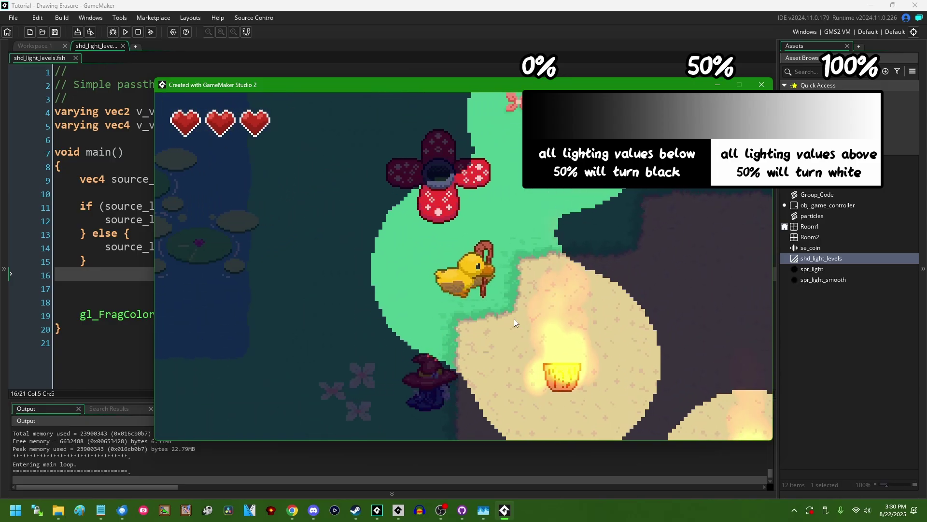
{"action": "key", "text": "Right"}
{"action": "key", "text": "Down"}
{"action": "key", "text": "Left"}
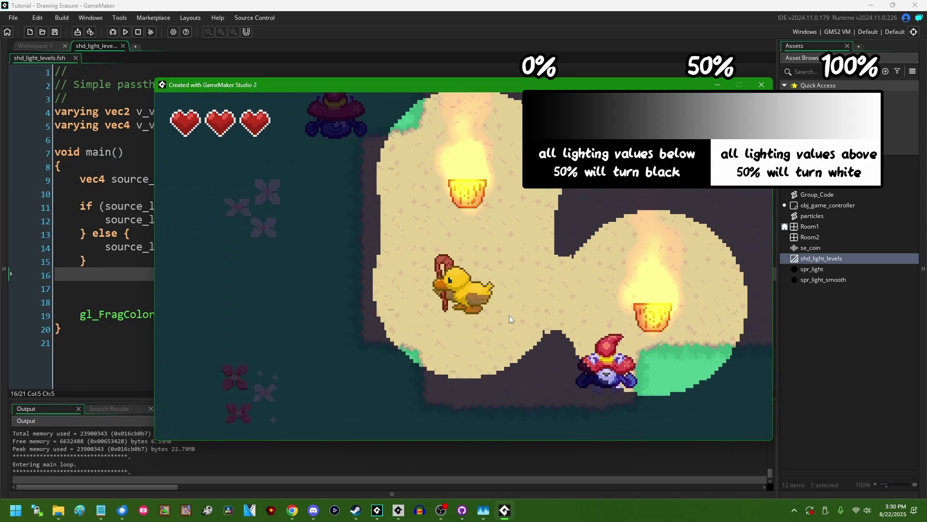
{"action": "key", "text": "Down"}
{"action": "key", "text": "Right"}
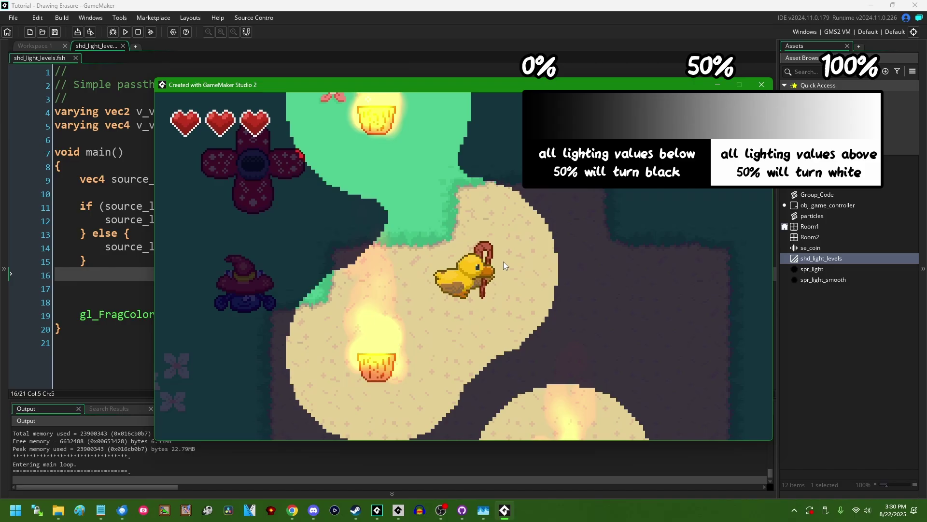
{"action": "key", "text": "Down"}
{"action": "key", "text": "Down"}
{"action": "key", "text": "Left"}
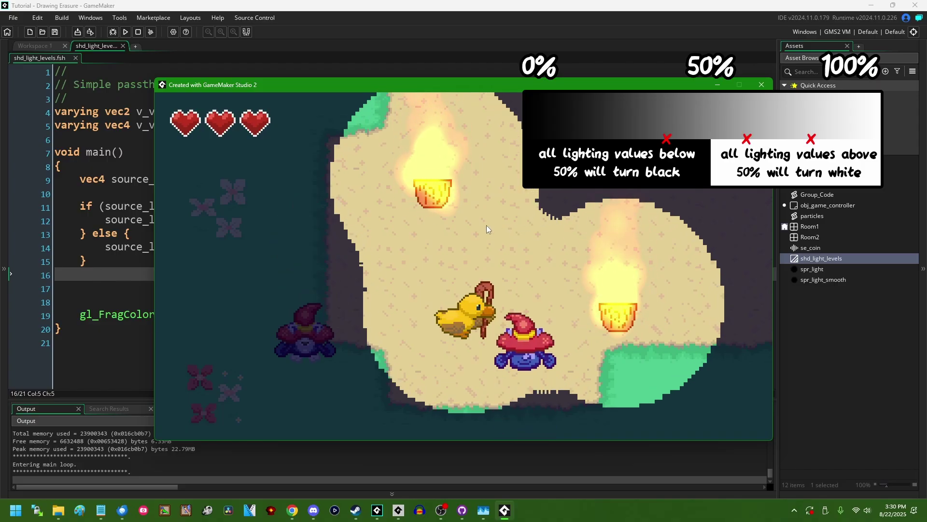
Explore toward the water and wizard enemies, then close the running game with Escape
{"action": "key", "text": "Up"}
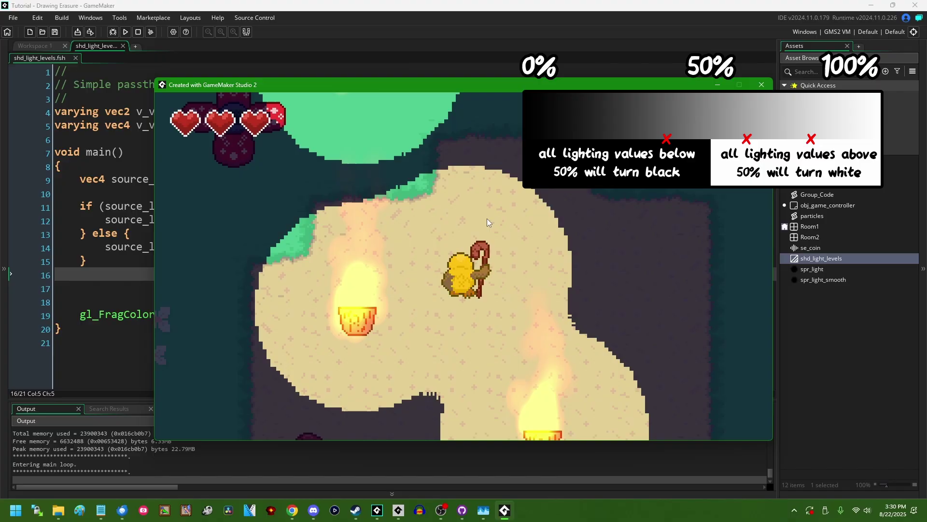
{"action": "key", "text": "Left"}
{"action": "key", "text": "Up"}
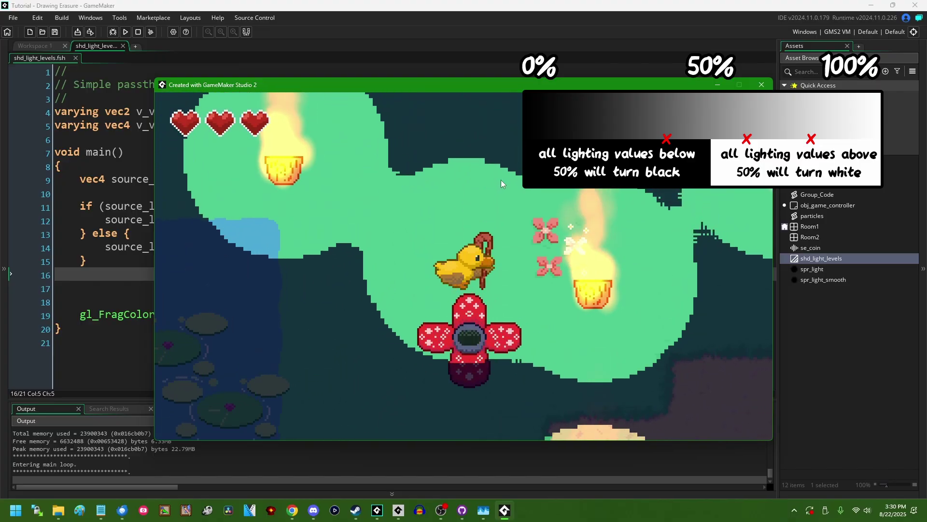
{"action": "key", "text": "Down"}
{"action": "key", "text": "Down"}
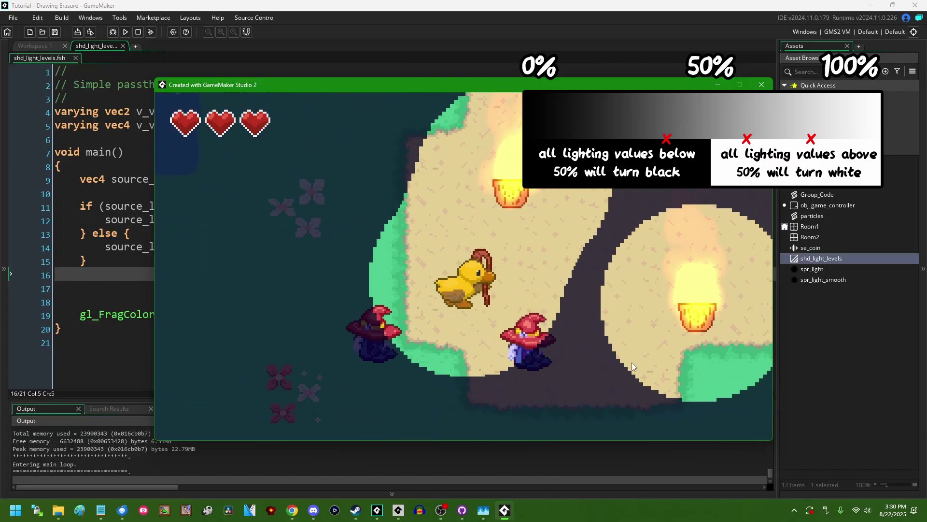
{"action": "key", "text": "Right"}
{"action": "key", "text": "Down"}
{"action": "key", "text": "Up"}
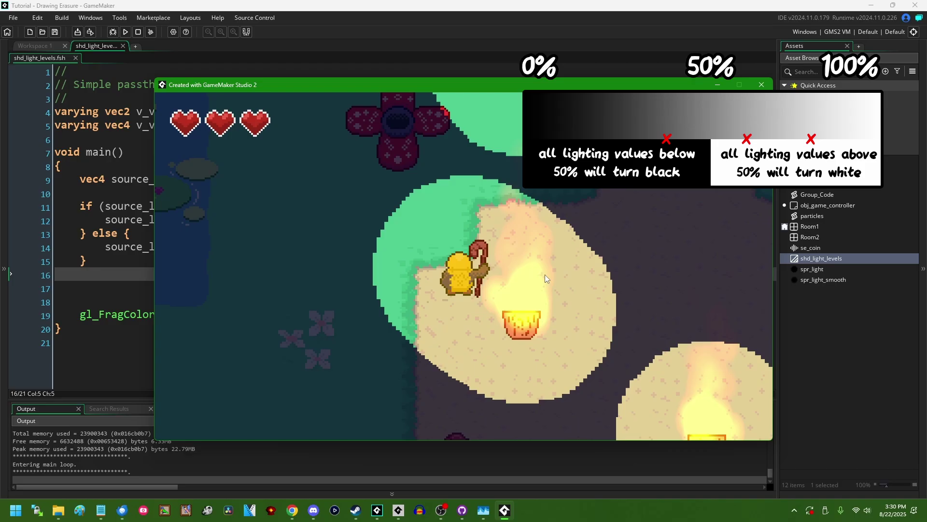
{"action": "key", "text": "Down"}
{"action": "key", "text": "Left"}
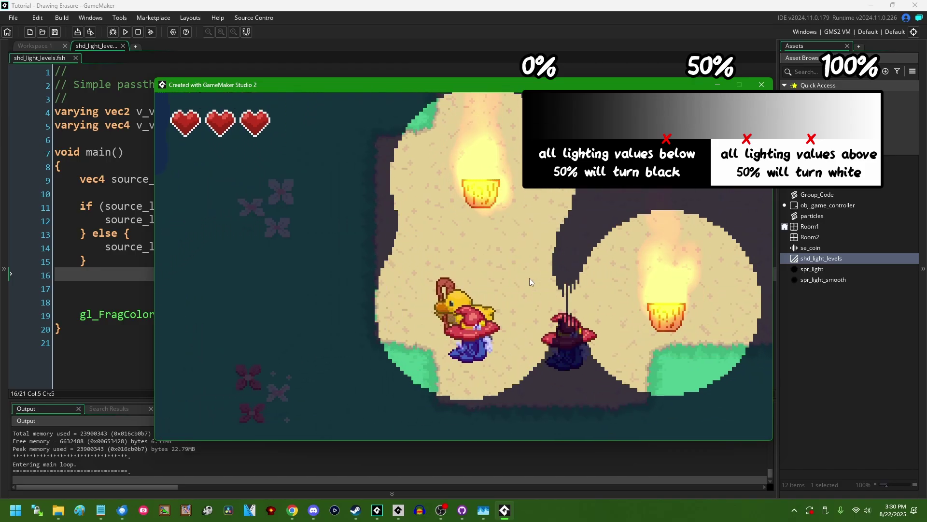
{"action": "key", "text": "Down"}
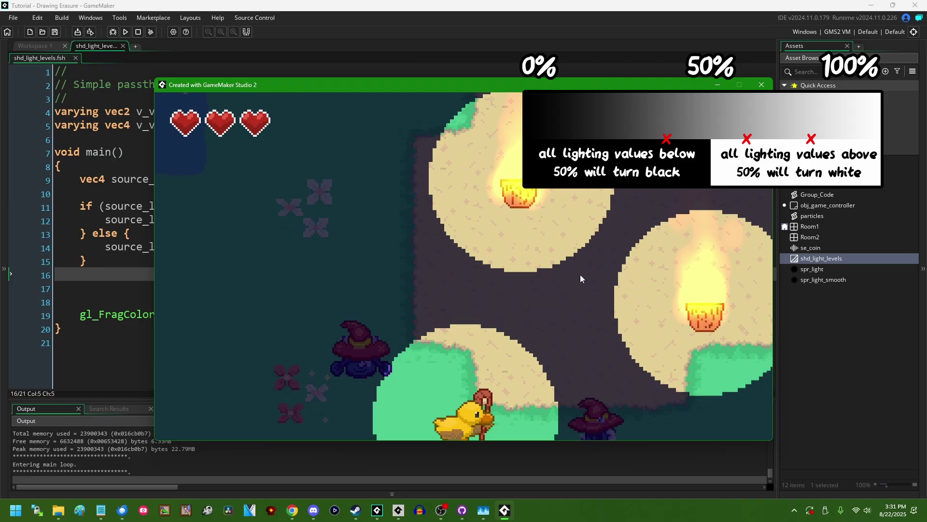
{"action": "key", "text": "Up"}
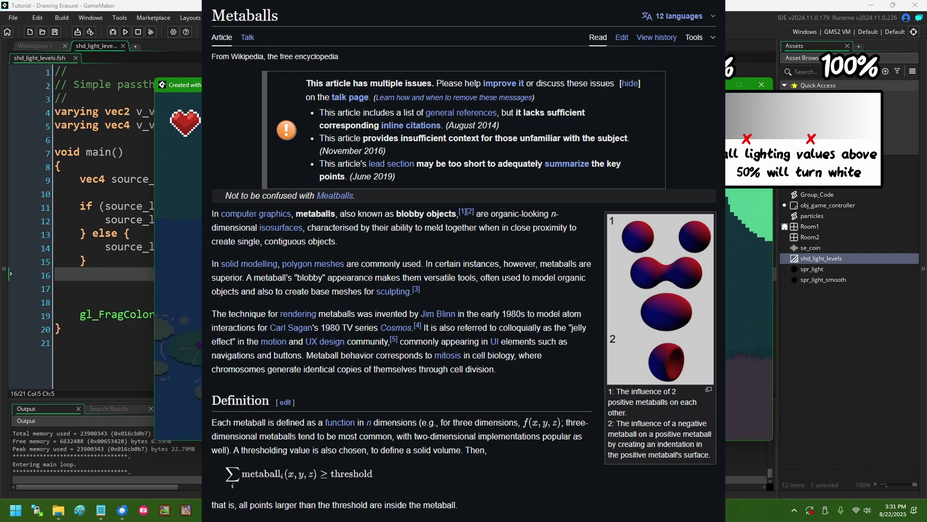
{"action": "key", "text": "Escape"}
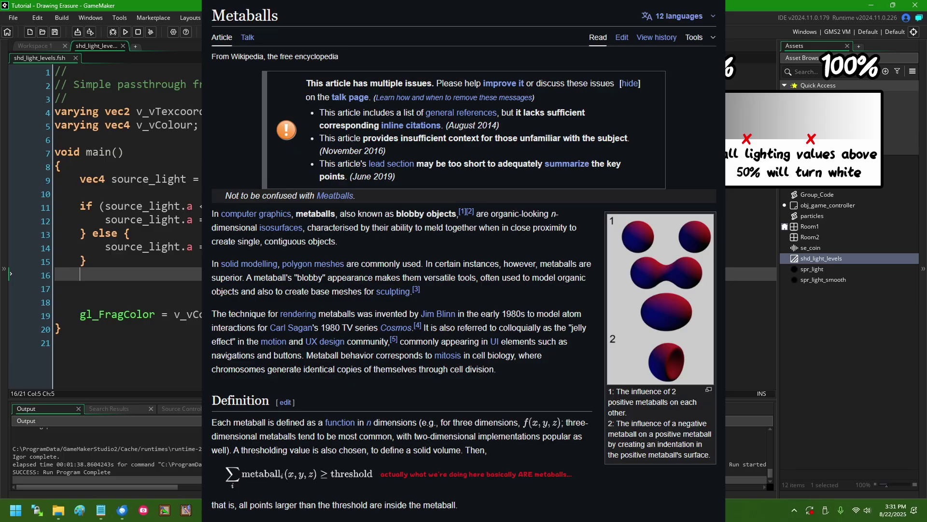
Rework the threshold into branches: below 0.25 gives 0.0, below 0.5 gives 0.25
{"action": "left_click", "coordinate": [198, 220]}
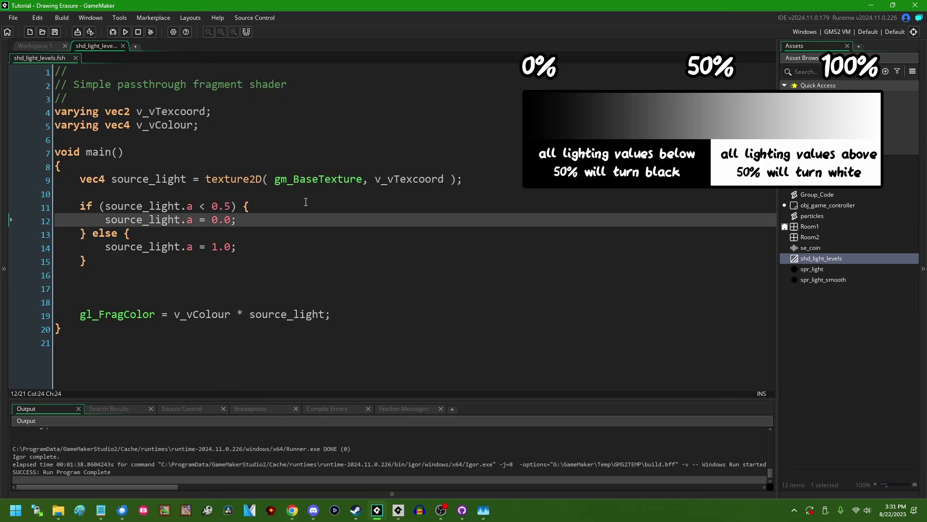
{"action": "left_click", "coordinate": [292, 206]}
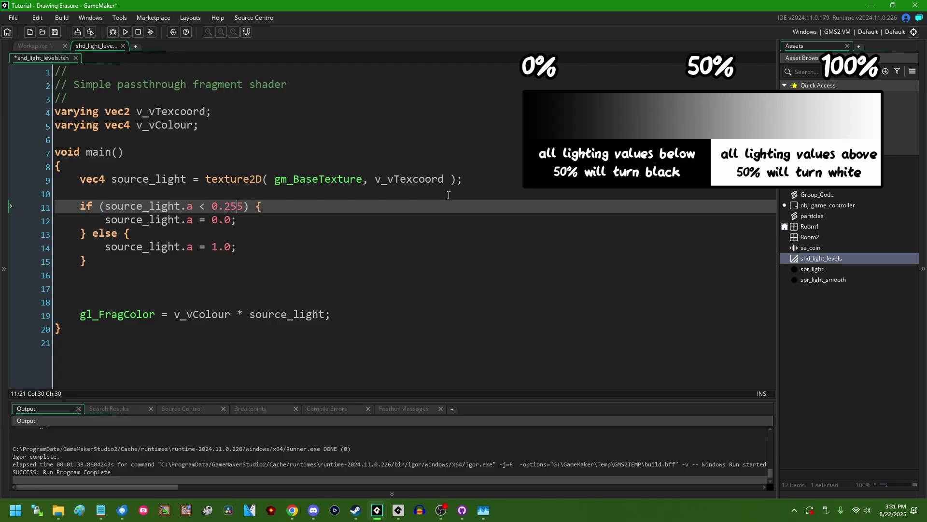
{"action": "key", "text": "End"}
{"action": "key", "text": "Return"}
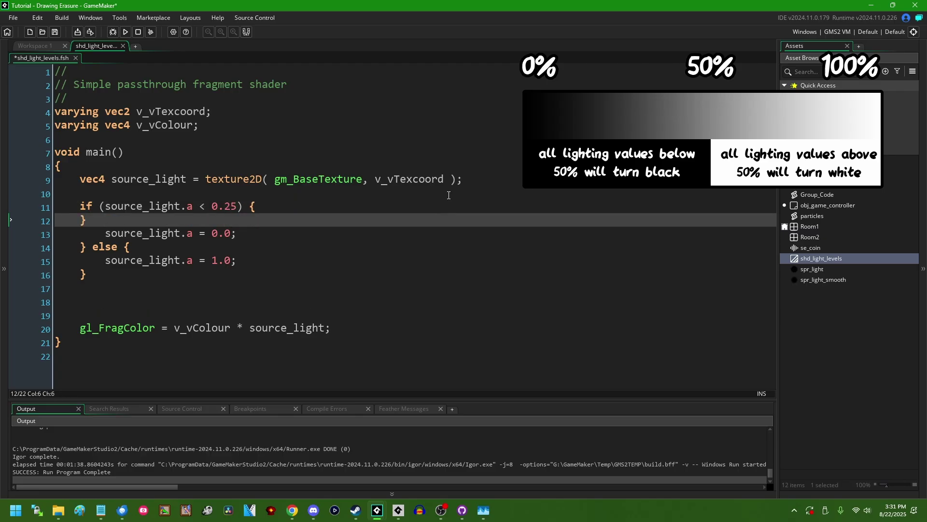
{"action": "key", "text": "Up"}
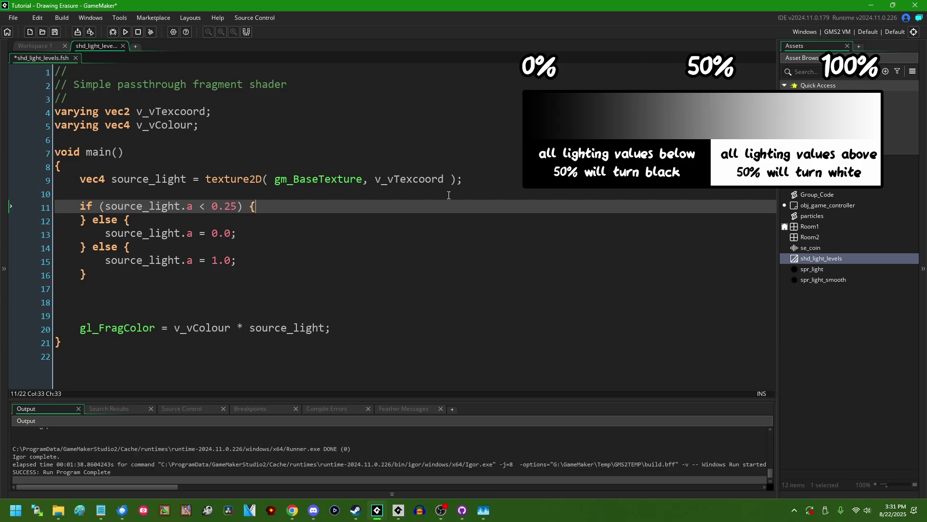
{"action": "key", "text": "End"}
{"action": "key", "text": "Return"}
{"action": "key", "text": "Down"}
{"action": "key", "text": "Down"}
{"action": "key", "text": "Up"}
{"action": "key", "text": "Up"}
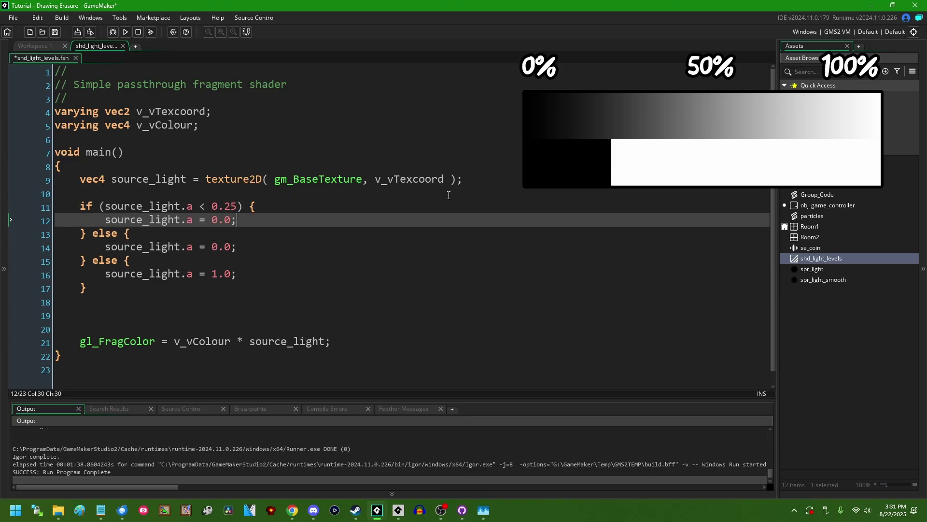
{"action": "key", "text": "Down"}
{"action": "key", "text": "Left"}
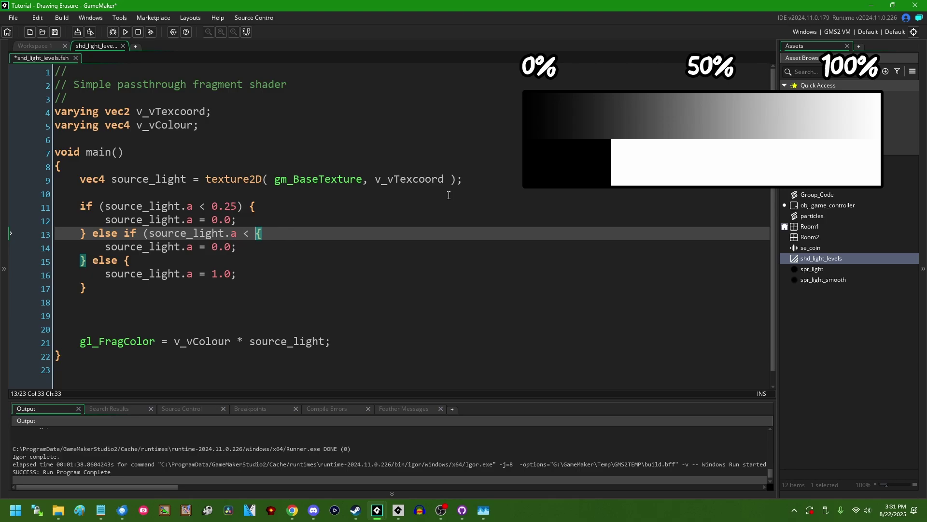
{"action": "type", "text": "0.5)"}
Add the below-0.75 gives 0.5 branch with else 1.0, then run the game with F5
{"action": "key", "text": "Down"}
{"action": "key", "text": "Left"}
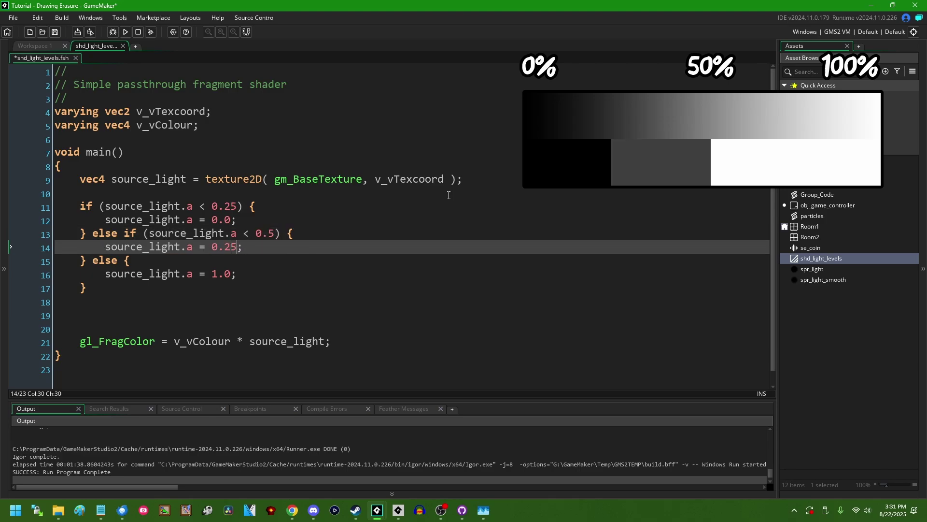
{"action": "key", "text": "Return"}
{"action": "type", "text": "} else if (source_light.a < 0"}
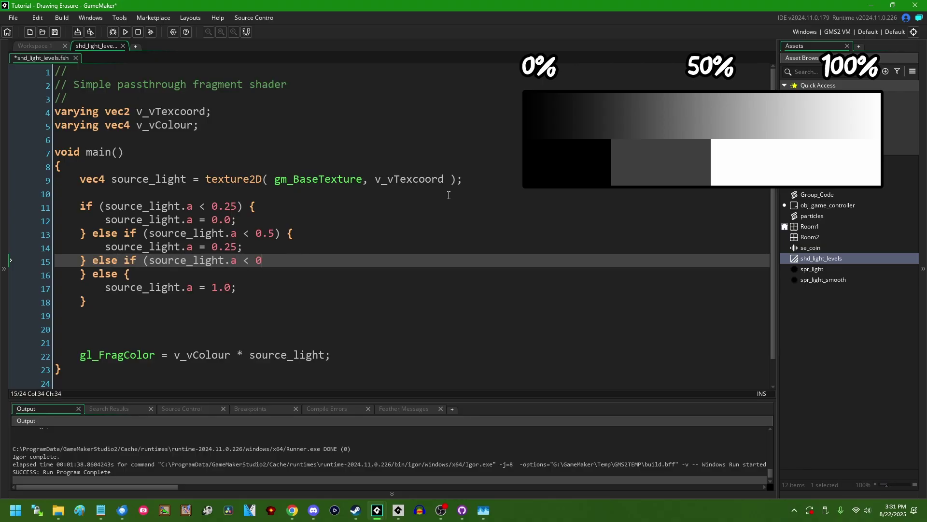
{"action": "type", "text": ".75) {"}
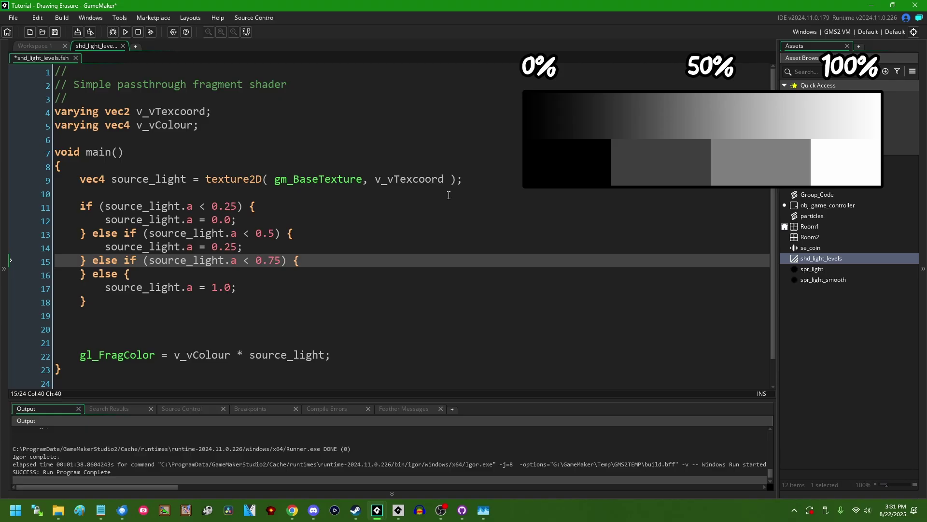
{"action": "key", "text": "Return"}
{"action": "type", "text": "source_light.a = 0.5;"}
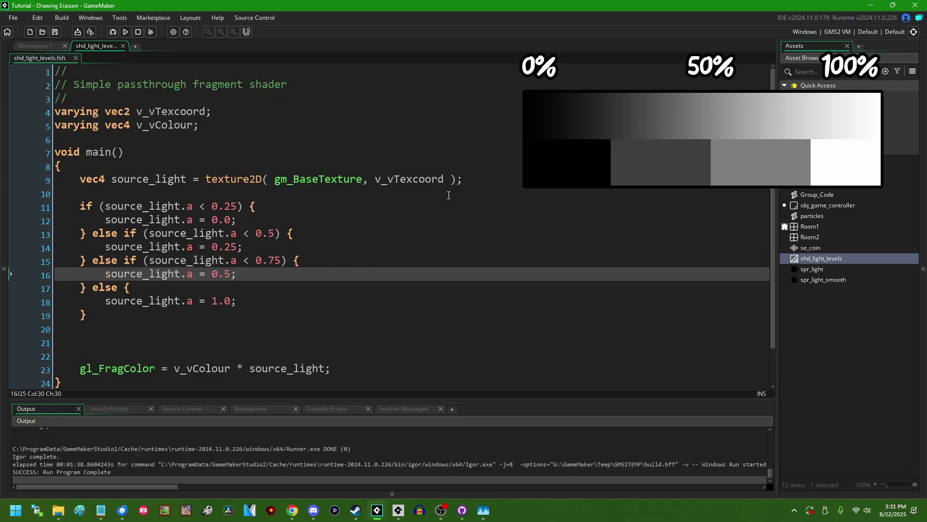
{"action": "key", "text": "F5"}
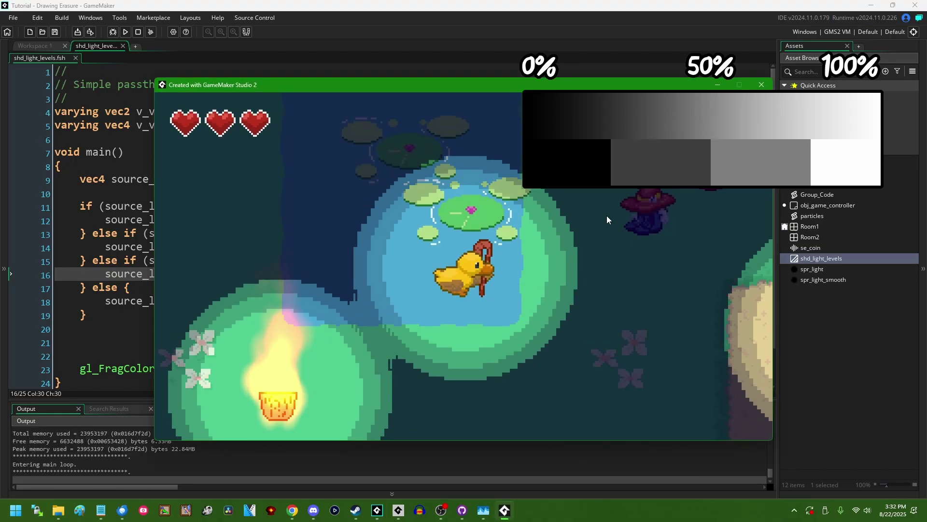
Walk the duck around the pond and lanterns to compare the four stepped light bands
{"action": "key", "text": "Up"}
{"action": "key", "text": "Right"}
{"action": "key", "text": "Right"}
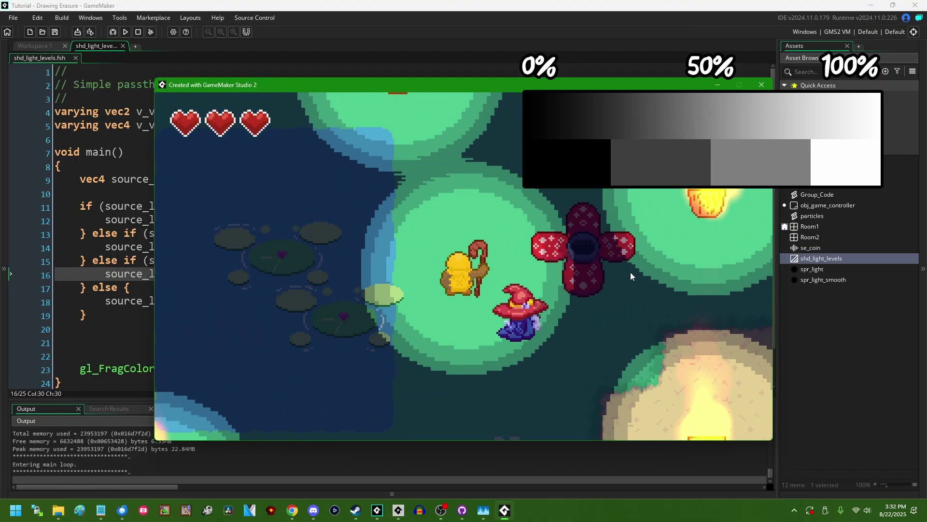
{"action": "key", "text": "Up"}
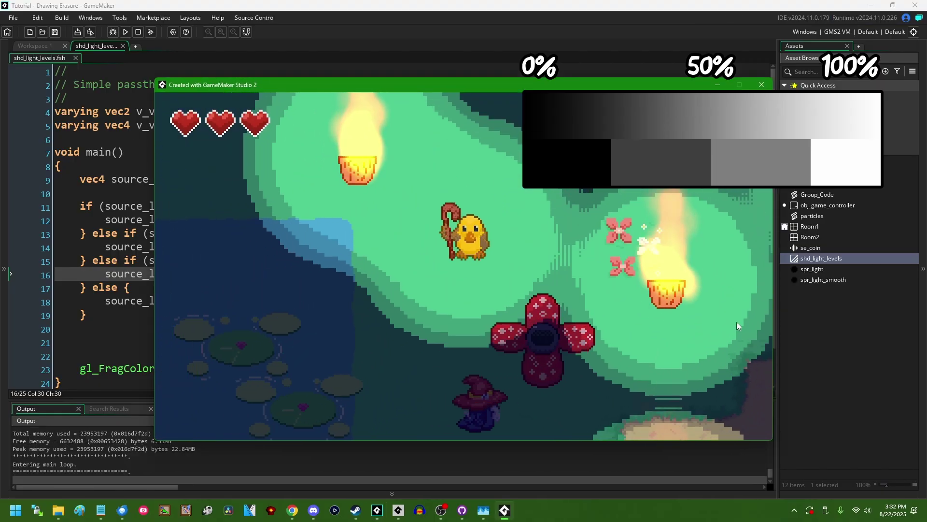
{"action": "key", "text": "Down"}
{"action": "key", "text": "Right"}
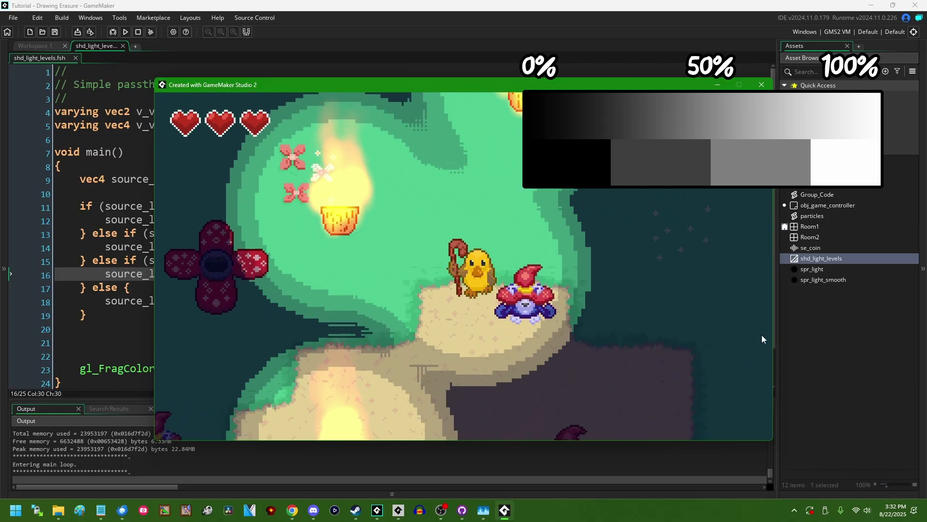
{"action": "key", "text": "Down"}
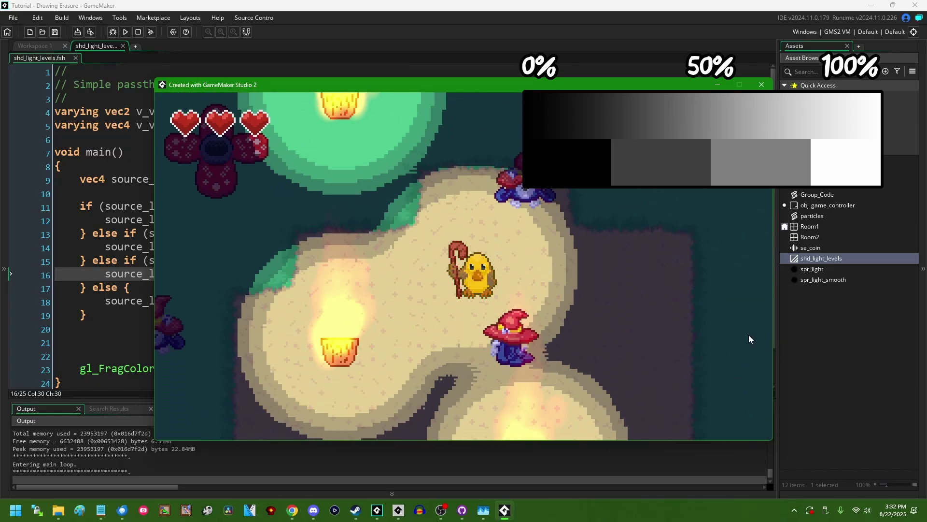
{"action": "key", "text": "Left"}
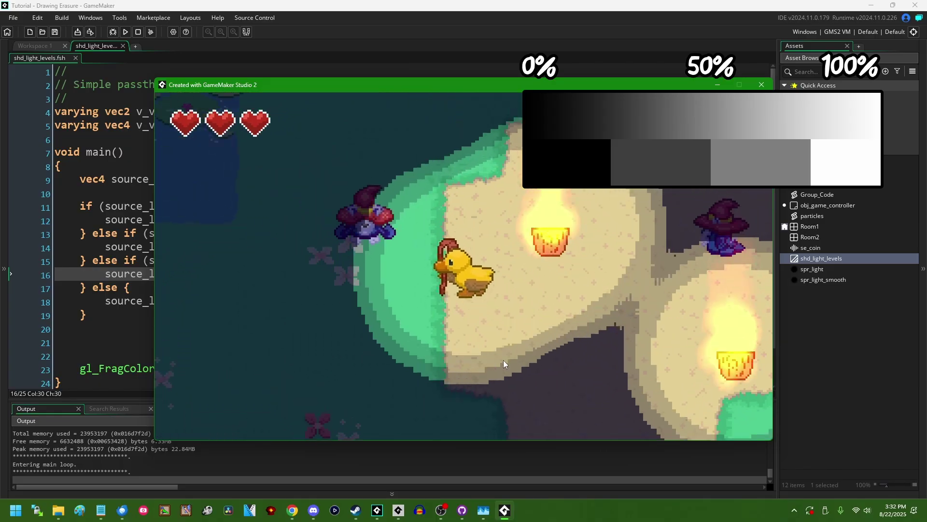
{"action": "key", "text": "Up"}
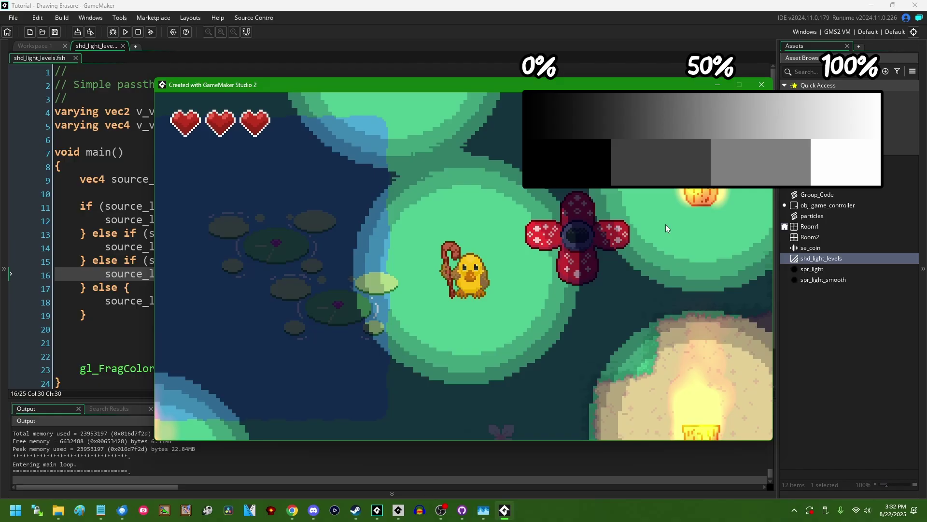
{"action": "key", "text": "Right"}
{"action": "key", "text": "Up"}
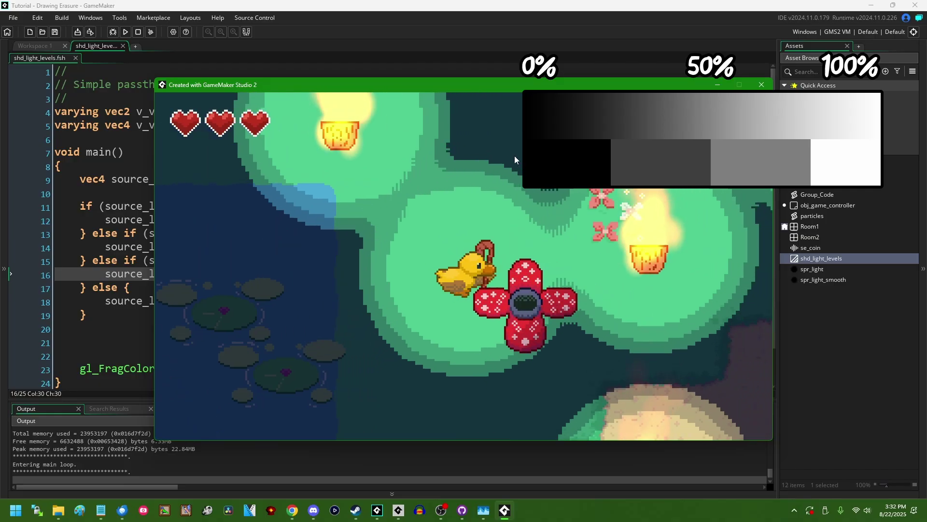
{"action": "key", "text": "Up"}
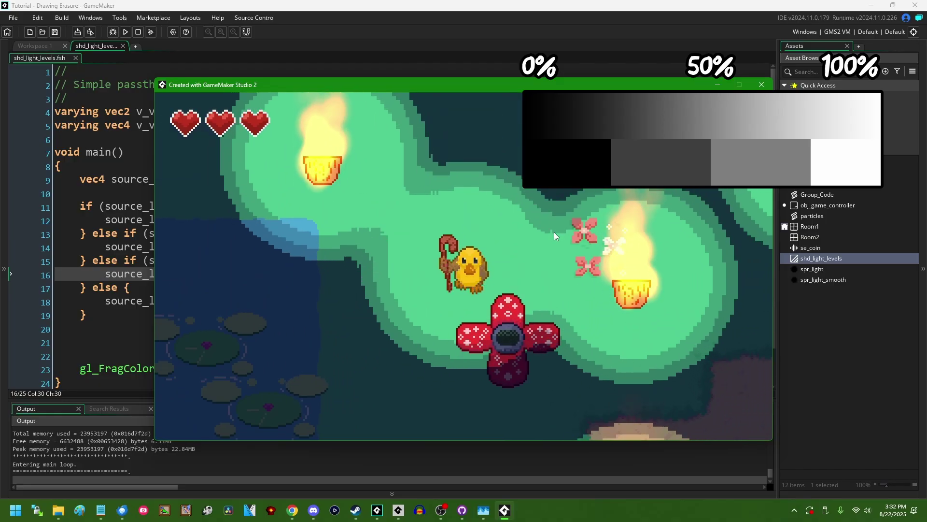
{"action": "key", "text": "Down"}
{"action": "key", "text": "Right"}
{"action": "key", "text": "Up"}
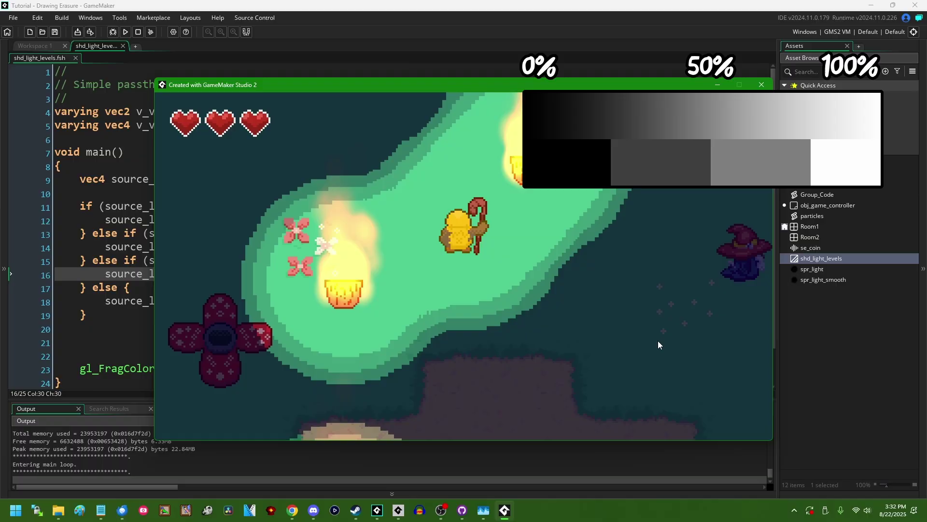
{"action": "key", "text": "Left"}
{"action": "key", "text": "Down"}
{"action": "key", "text": "Right"}
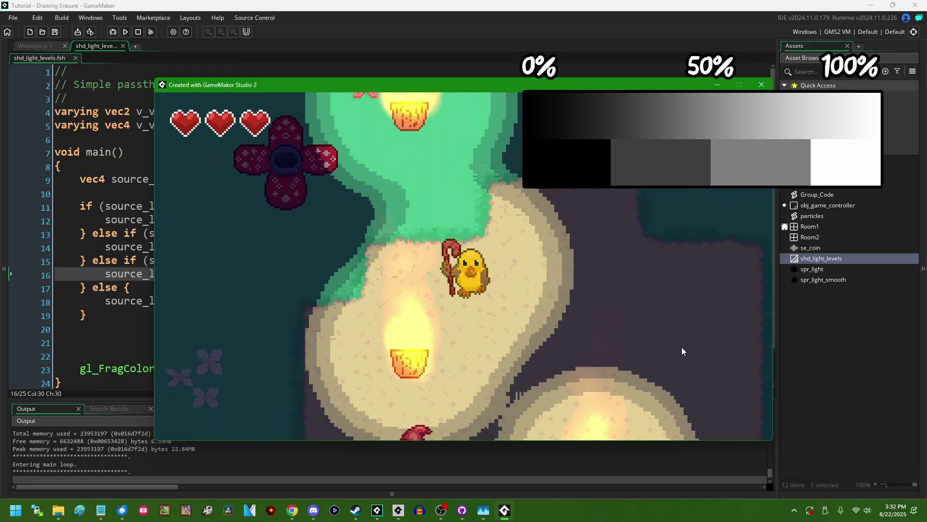
{"action": "key", "text": "Down"}
{"action": "key", "text": "Left"}
{"action": "key", "text": "Up"}
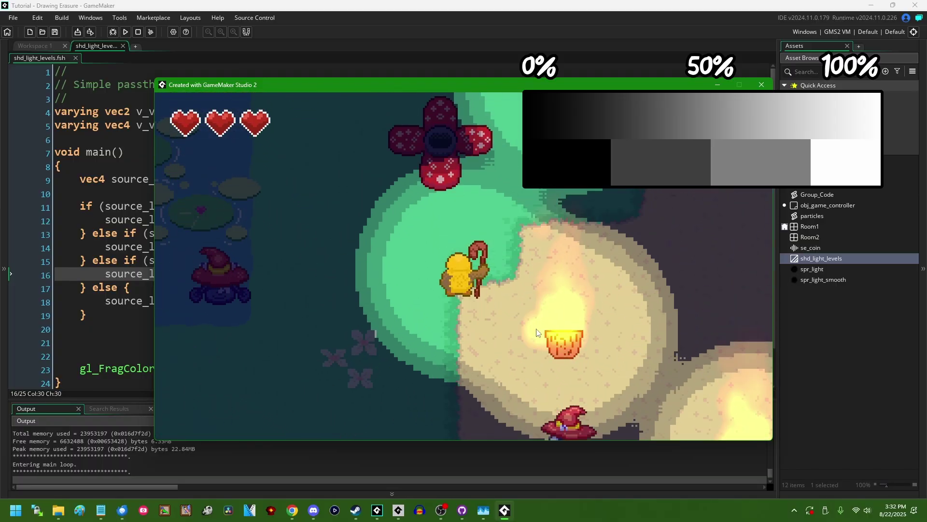
{"action": "key", "text": "Right"}
{"action": "key", "text": "Down"}
{"action": "key", "text": "Up"}
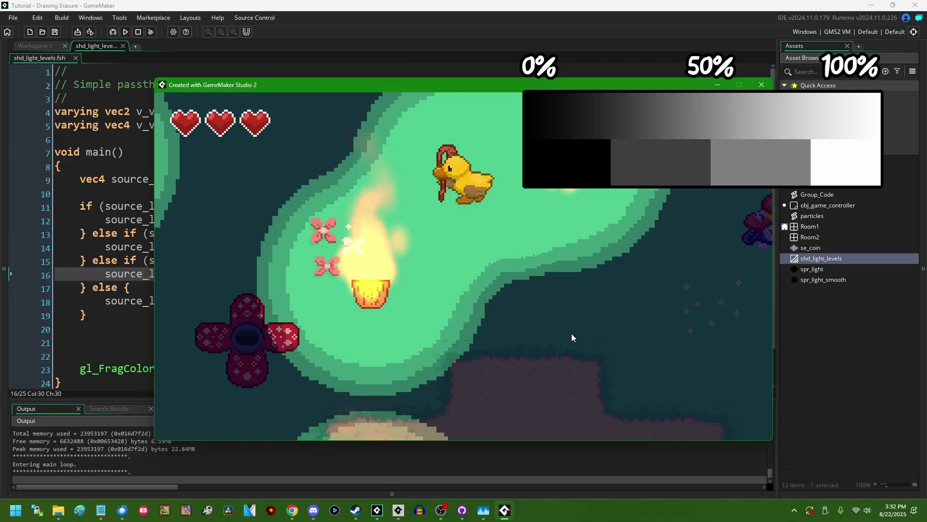
{"action": "key", "text": "Left"}
{"action": "key", "text": "Down"}
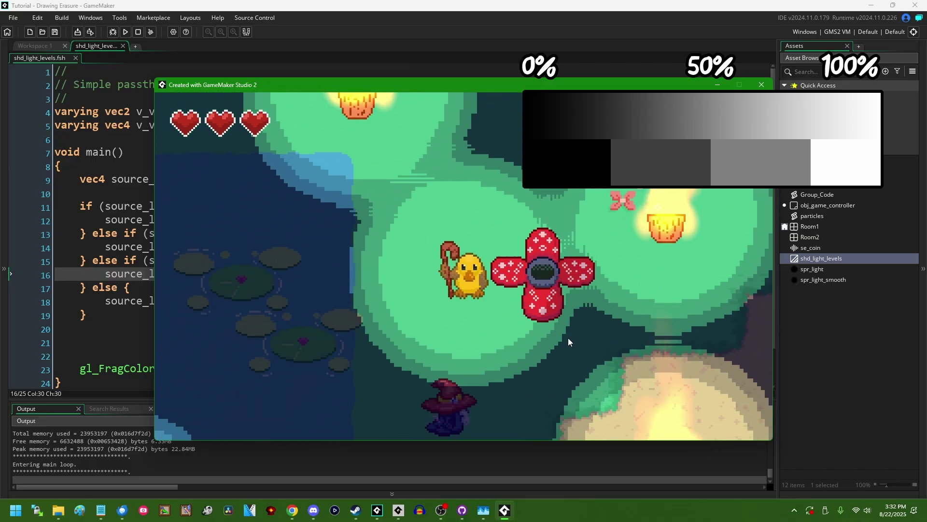
{"action": "key", "text": "Left"}
{"action": "key", "text": "Up"}
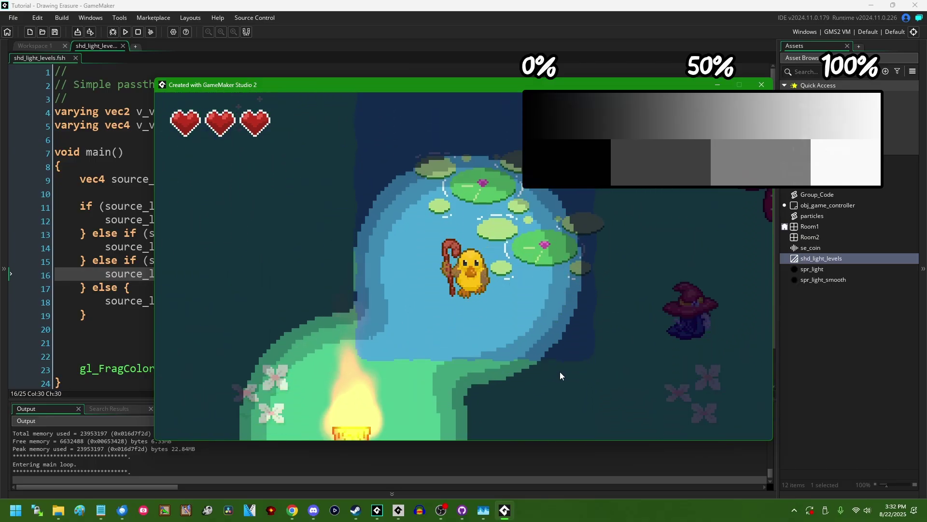
{"action": "key", "text": "Down"}
{"action": "key", "text": "Up"}
{"action": "key", "text": "Right"}
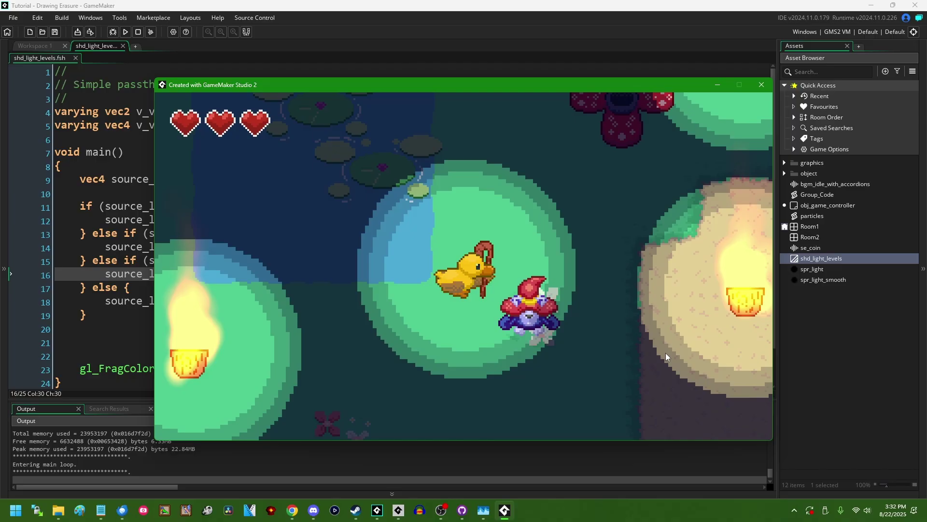
{"action": "key", "text": "Right"}
{"action": "key", "text": "Up"}
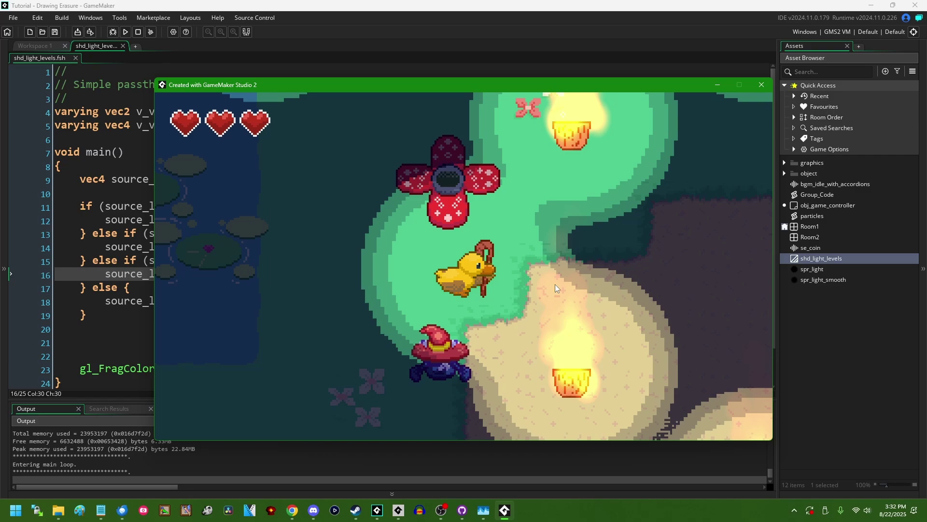
Check the lighting at further lanterns, then close the running game window
{"action": "key", "text": "Right"}
{"action": "key", "text": "Down"}
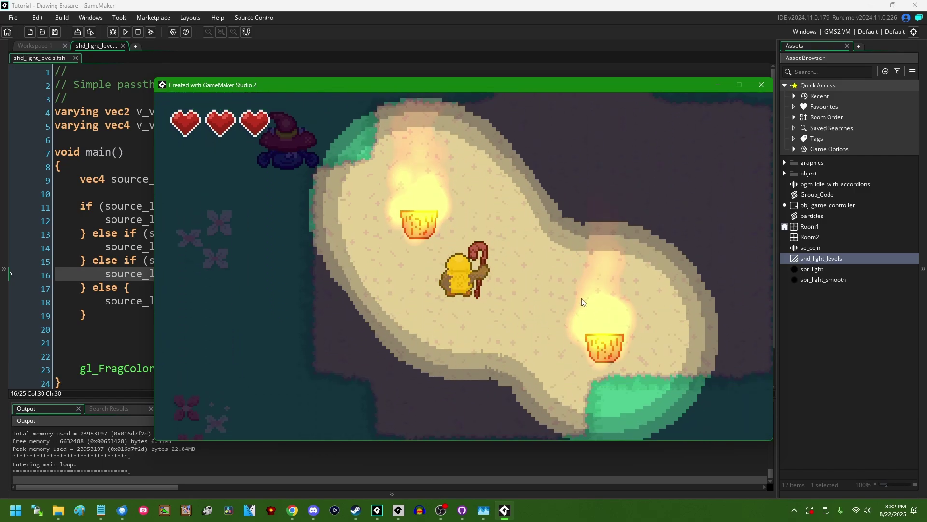
{"action": "key", "text": "Up"}
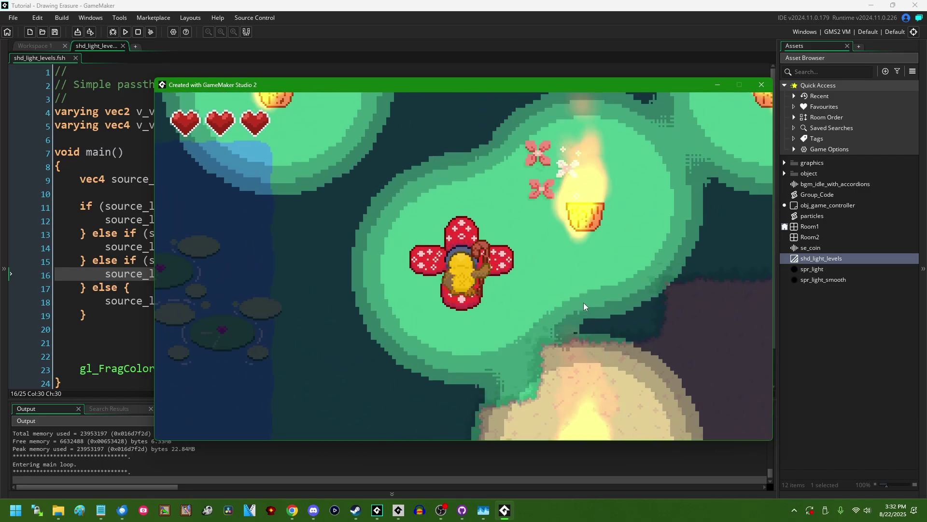
{"action": "key", "text": "Down"}
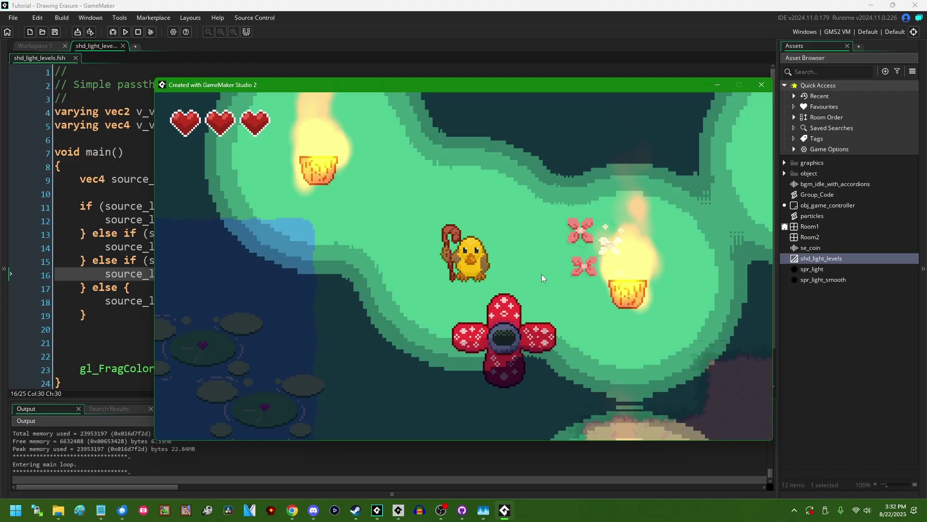
{"action": "key", "text": "Right"}
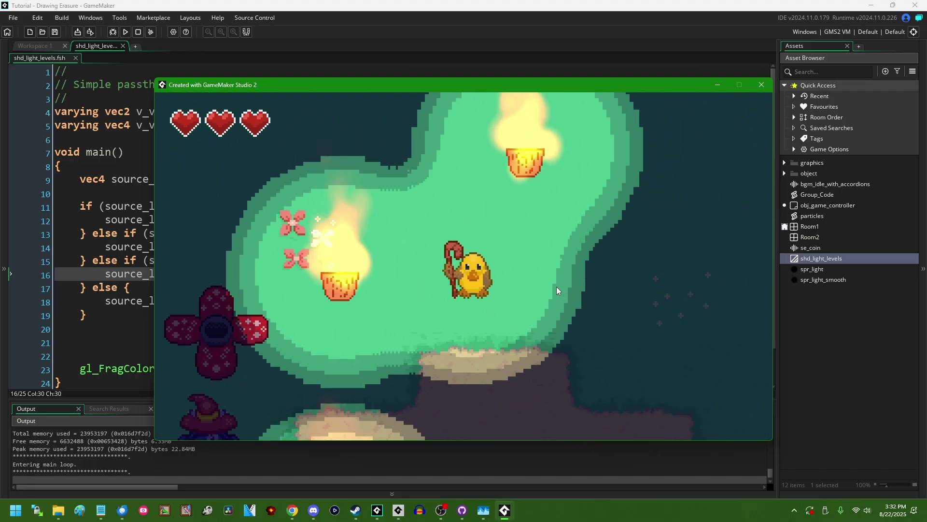
{"action": "key", "text": "Down"}
{"action": "key", "text": "Left"}
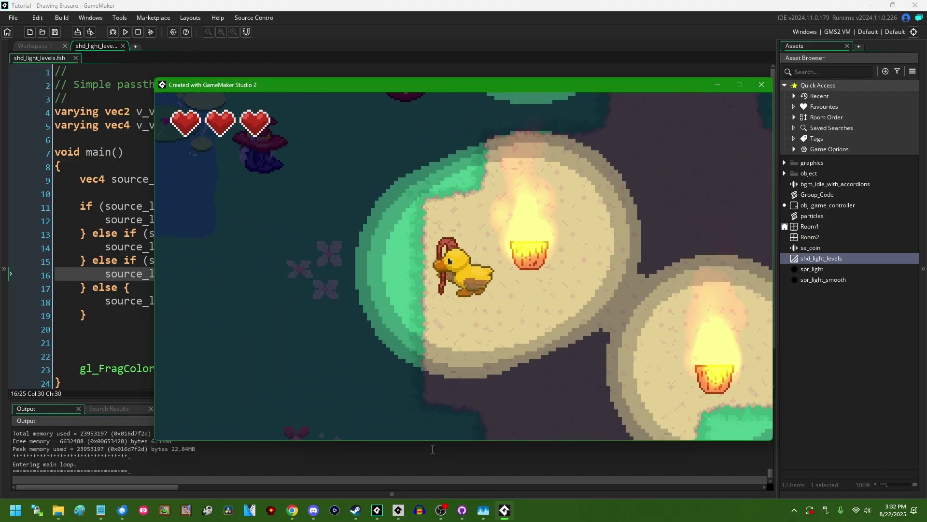
{"action": "key", "text": "Up"}
{"action": "key", "text": "Left"}
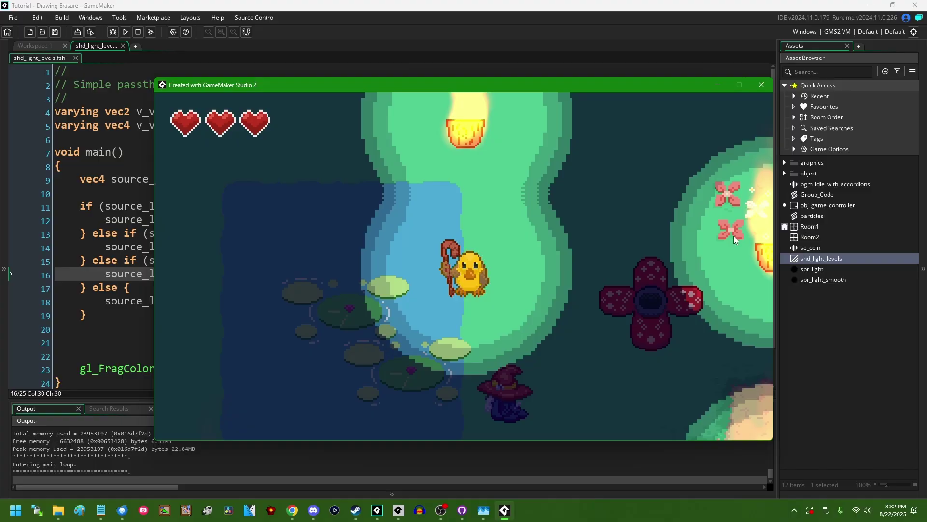
{"action": "left_click", "coordinate": [760, 84]}
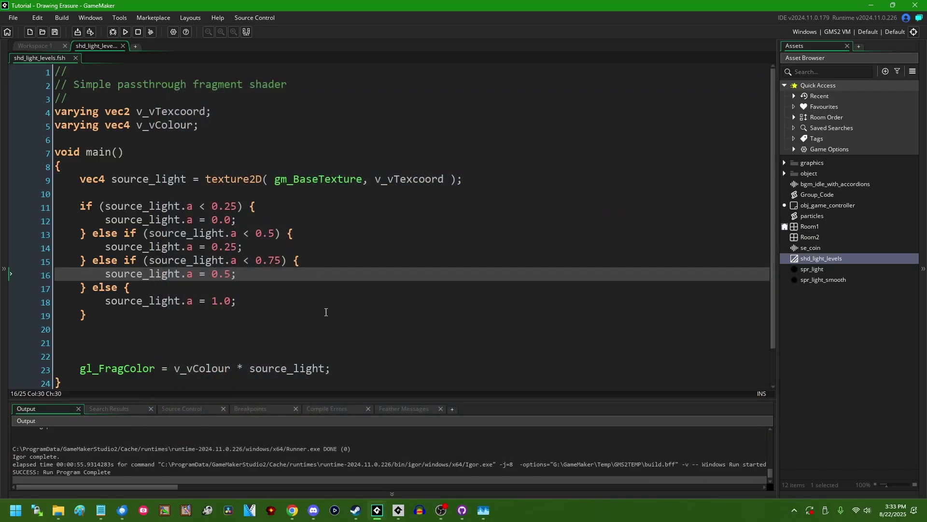
{"action": "left_click_drag", "start_coordinate": [238, 194], "coordinate": [188, 359]}
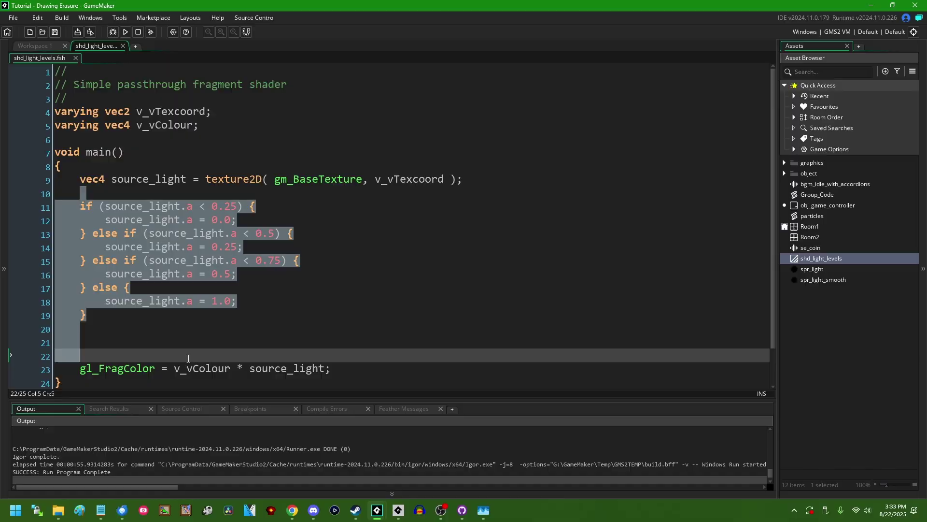
{"action": "left_click", "coordinate": [203, 358]}
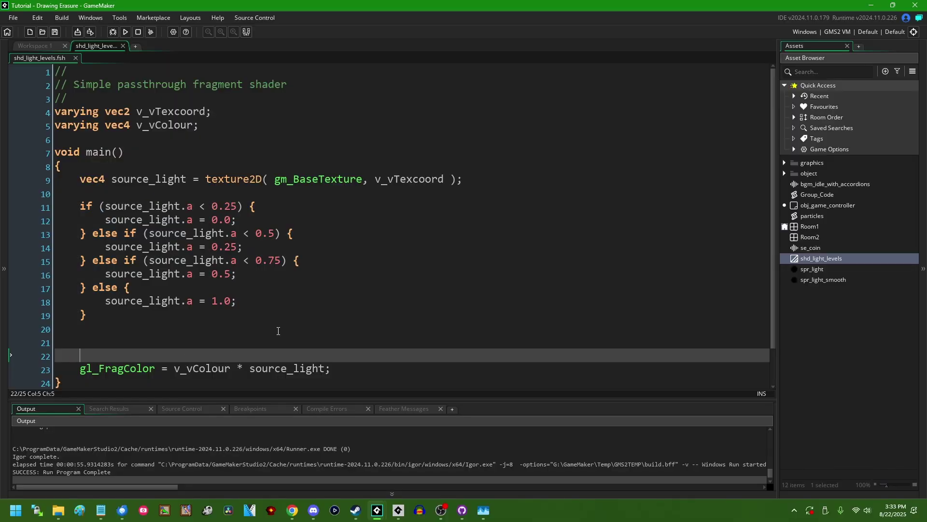
{"action": "left_click", "coordinate": [280, 192]}
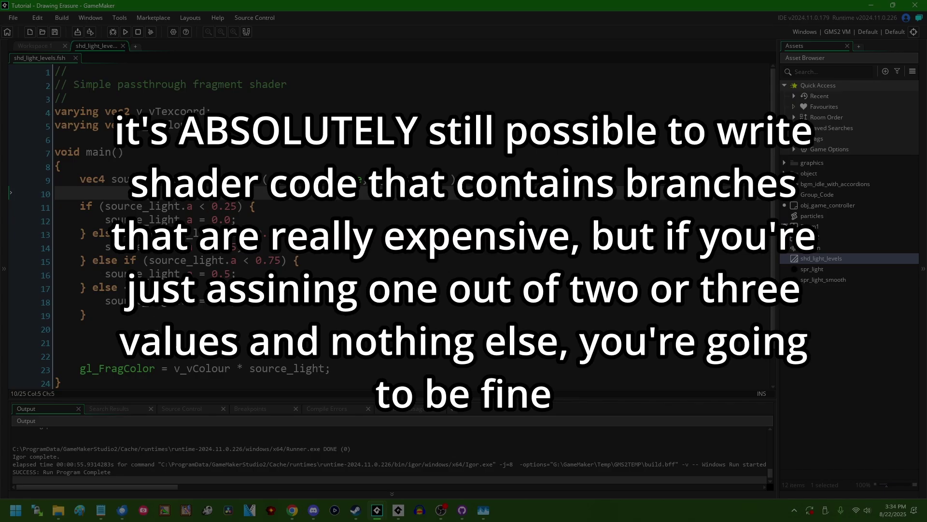
{"action": "key", "text": "shift+Down"}
{"action": "key", "text": "shift+Down"}
{"action": "key", "text": "shift+Down"}
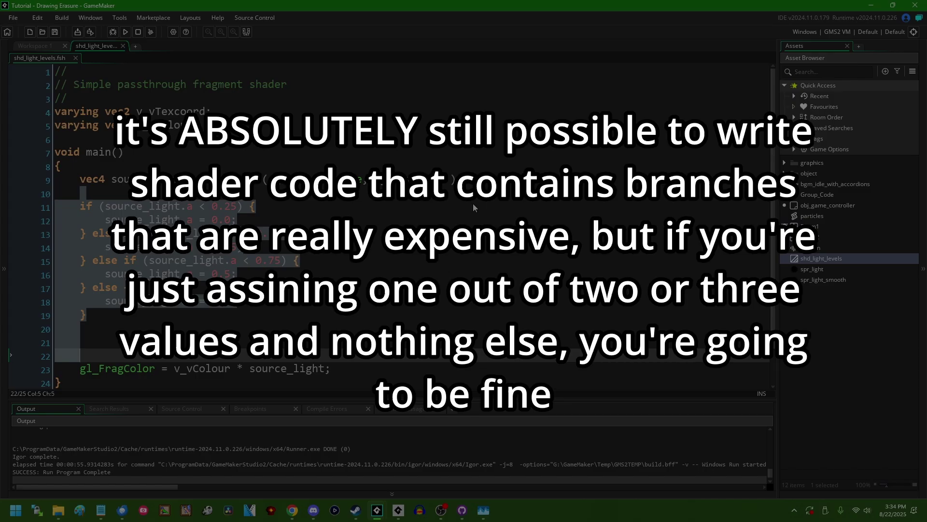
{"action": "left_click", "coordinate": [336, 197]}
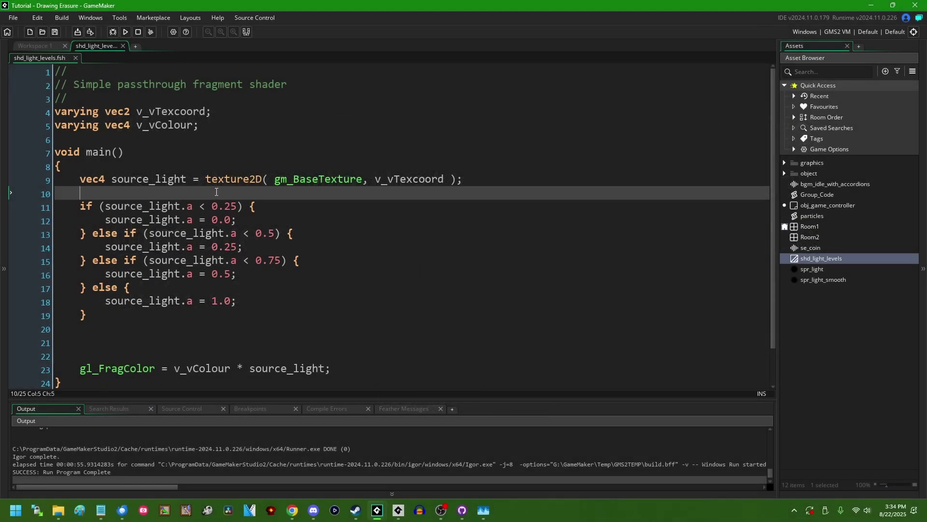
{"action": "key", "text": "shift+Down"}
{"action": "key", "text": "shift+Down"}
{"action": "key", "text": "shift+Down"}
{"action": "key", "text": "shift+End"}
{"action": "key", "text": "shift+Up"}
{"action": "key", "text": "shift+Up"}
{"action": "key", "text": "shift+Up"}
{"action": "key", "text": "shift+Up"}
{"action": "left_click", "coordinate": [270, 247]}
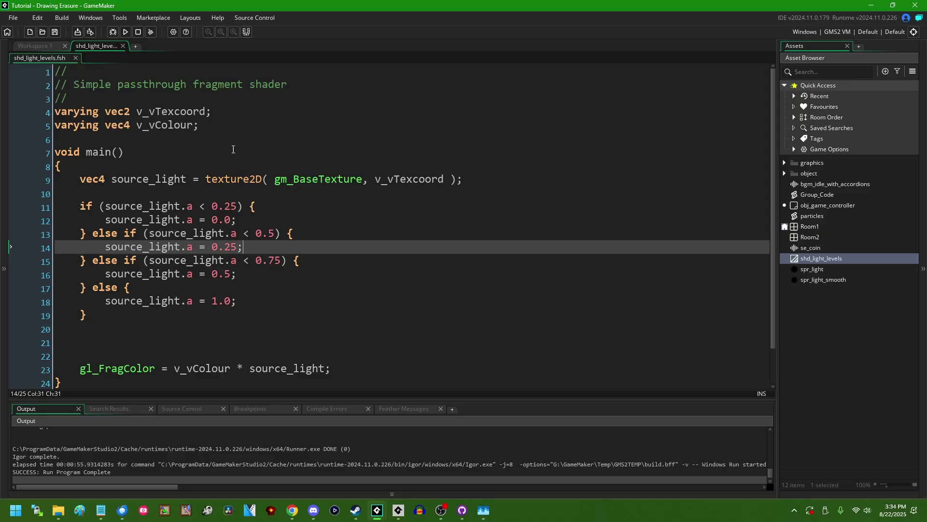
Create sprite spr_light_level and resize its canvas to 64 by 16
{"action": "right_click", "coordinate": [801, 308]}
{"action": "mouse_move", "coordinate": [852, 314]}
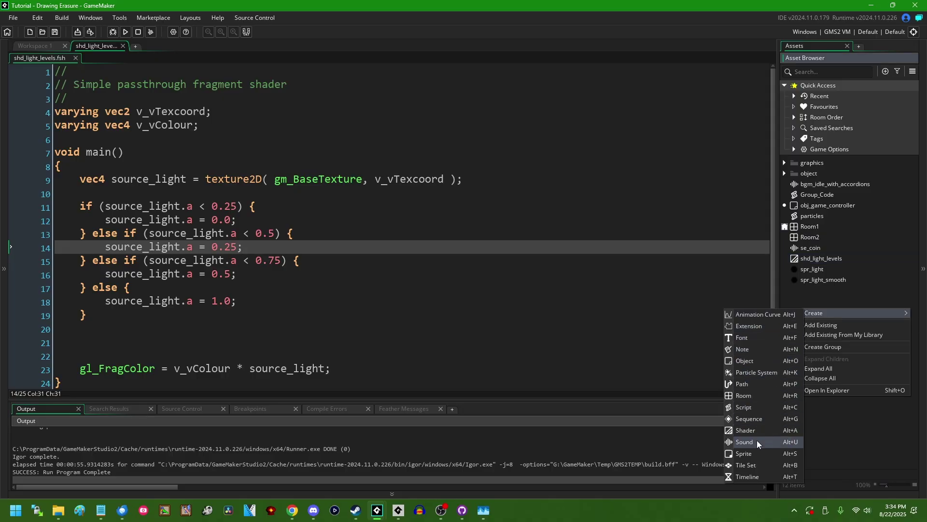
{"action": "left_click", "coordinate": [756, 454]}
{"action": "type", "text": "spr_lig"}
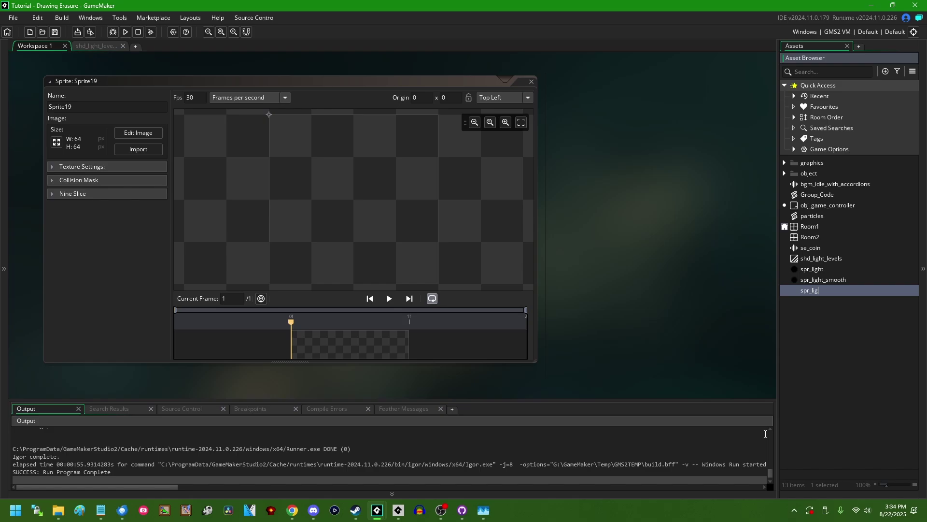
{"action": "type", "text": "ht_leve"}
{"action": "key", "text": "Return"}
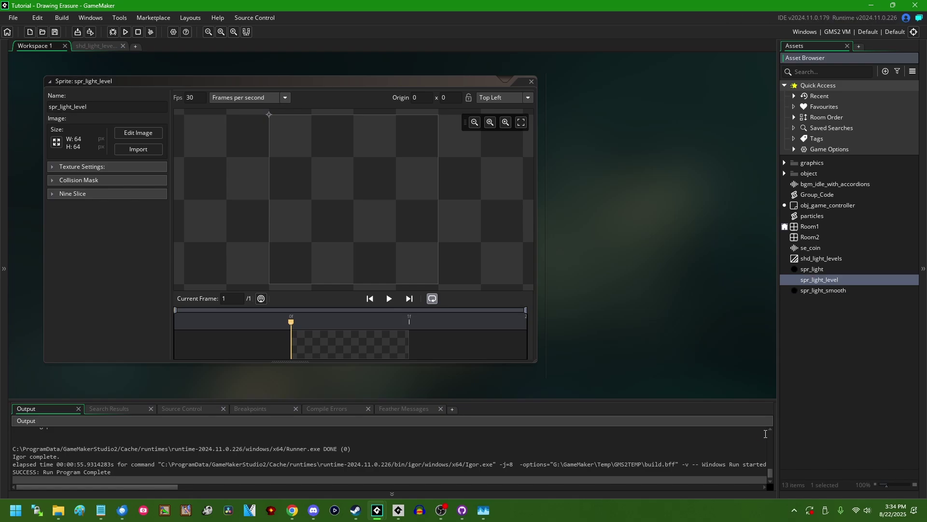
{"action": "left_click", "coordinate": [124, 137]}
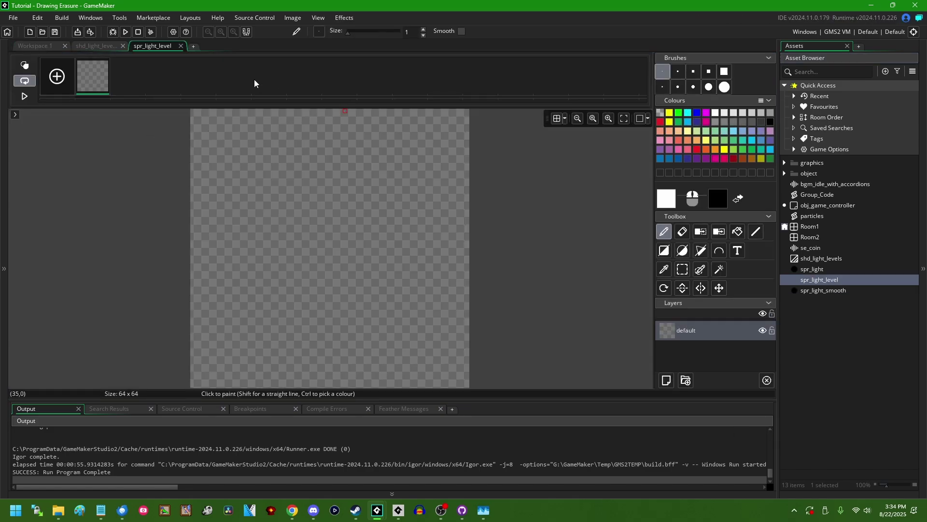
{"action": "left_click", "coordinate": [293, 18]}
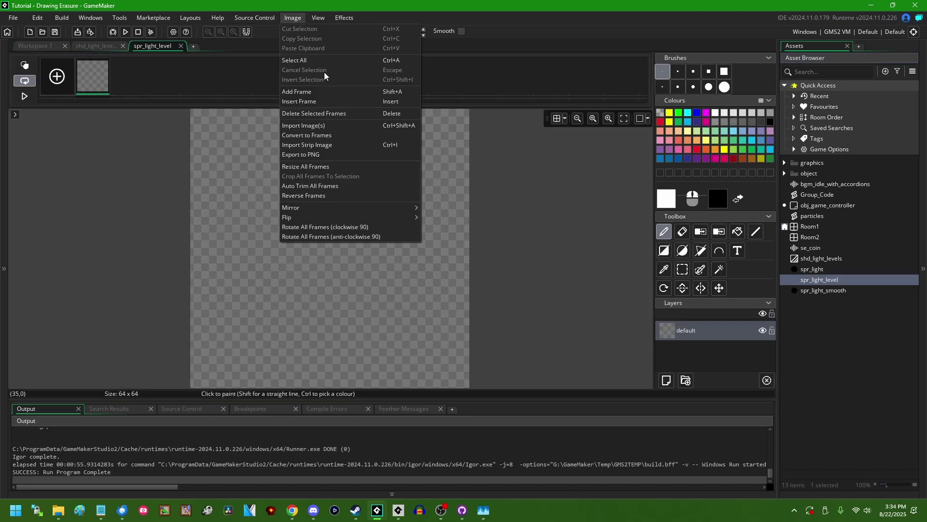
{"action": "left_click", "coordinate": [324, 168]}
{"action": "left_click", "coordinate": [158, 111]}
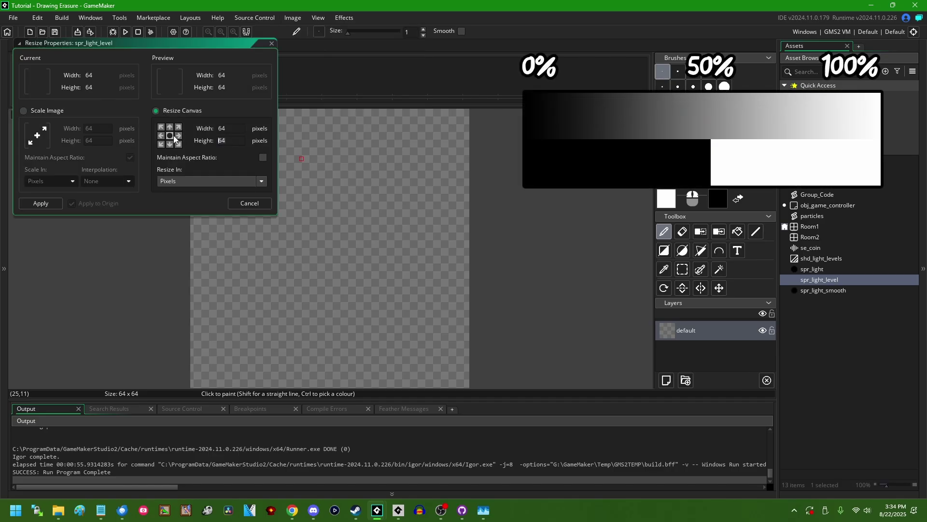
{"action": "key", "text": "Return"}
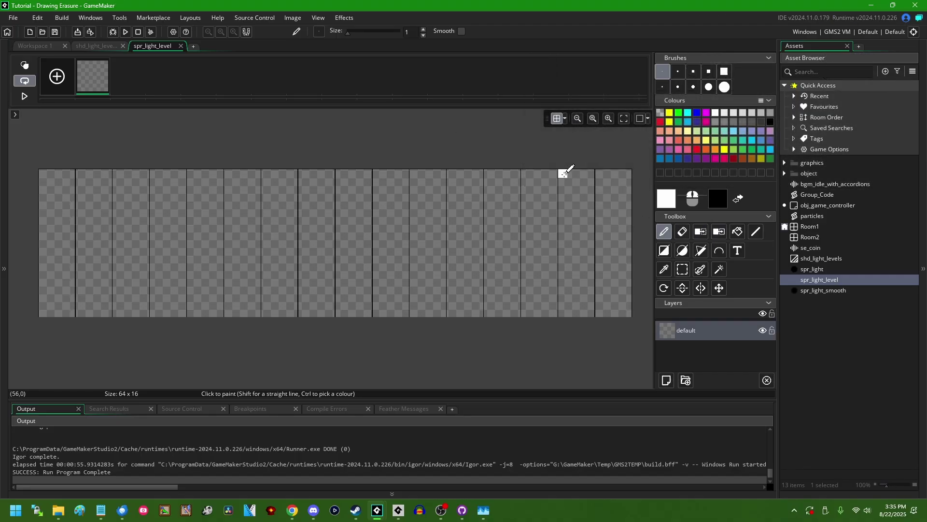
Fill the rightmost columns solid white and the first two columns solid black with filled rectangles
{"action": "left_click_drag", "start_coordinate": [563, 171], "coordinate": [657, 369]}
{"action": "left_click", "coordinate": [664, 249]}
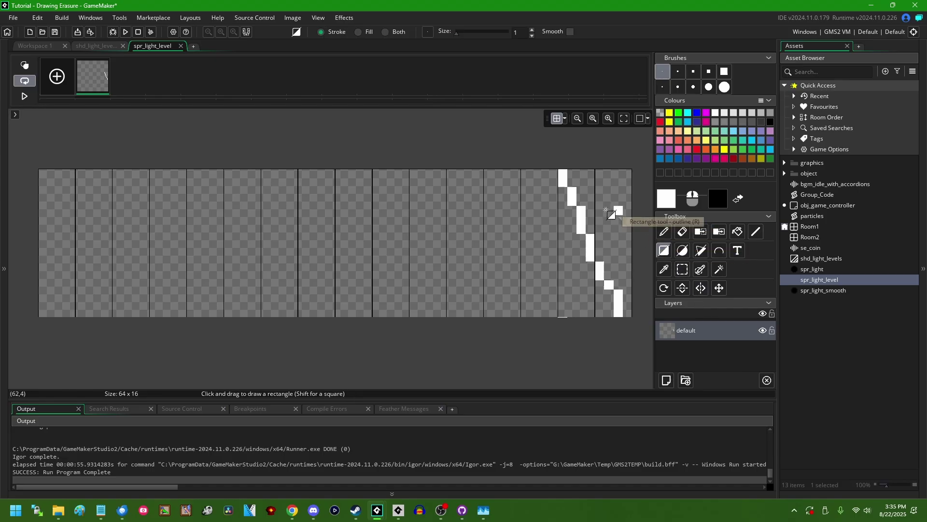
{"action": "left_click_drag", "start_coordinate": [563, 171], "coordinate": [643, 359]}
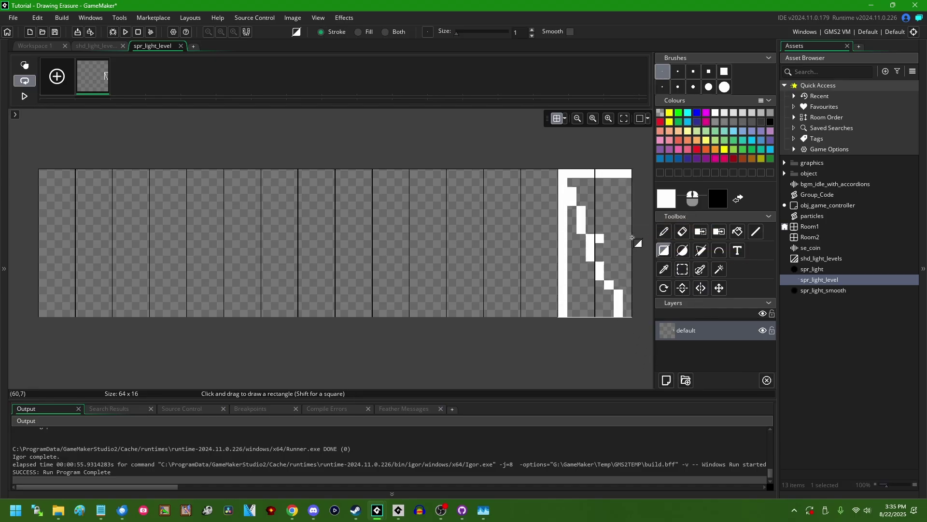
{"action": "left_click", "coordinate": [663, 249]}
{"action": "left_click_drag", "start_coordinate": [564, 171], "coordinate": [646, 323]}
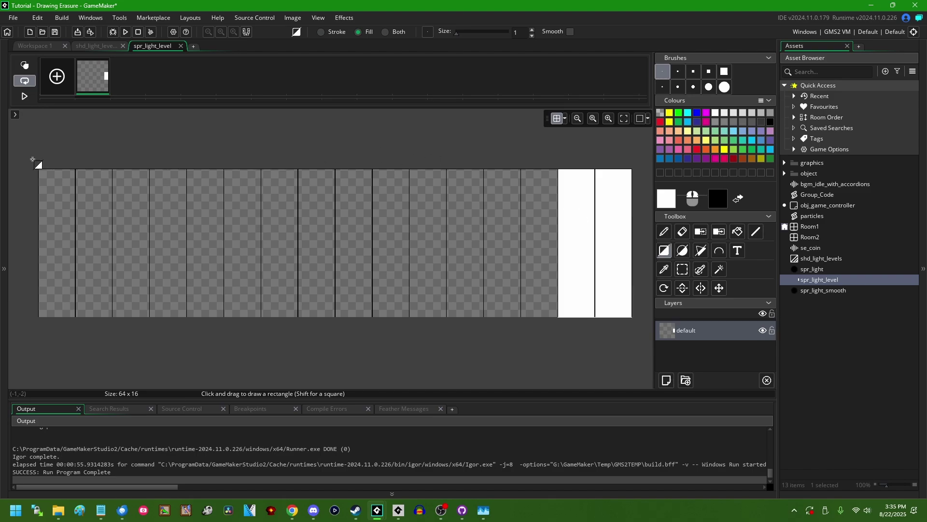
{"action": "left_click_drag", "start_coordinate": [32, 159], "coordinate": [109, 323]}
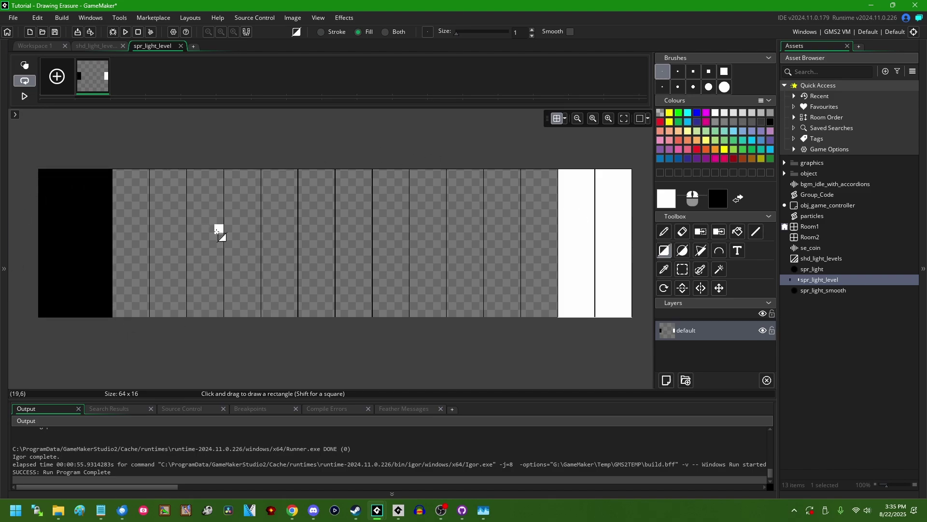
Flood-fill the empty middle band grey and close the image editor
{"action": "left_click", "coordinate": [734, 114]}
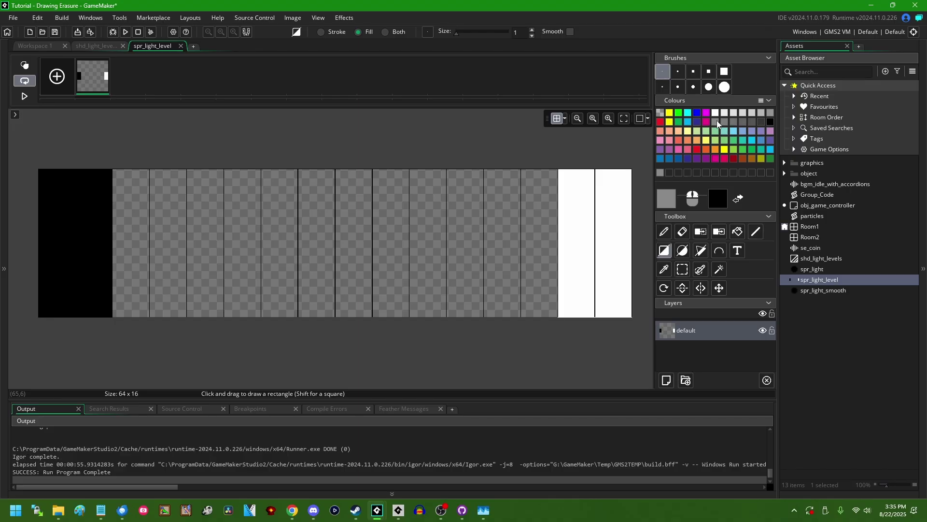
{"action": "left_click", "coordinate": [738, 231]}
{"action": "left_click", "coordinate": [320, 228]}
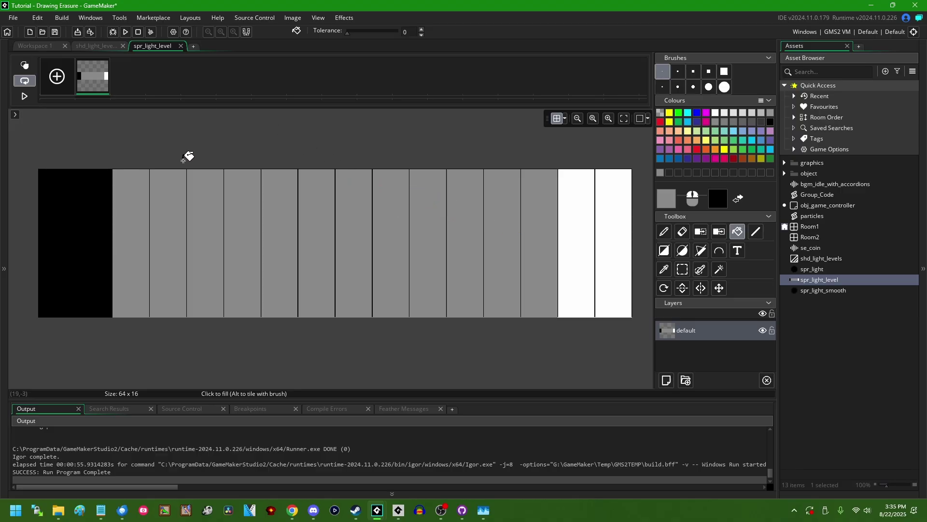
{"action": "middle_click", "coordinate": [165, 45]}
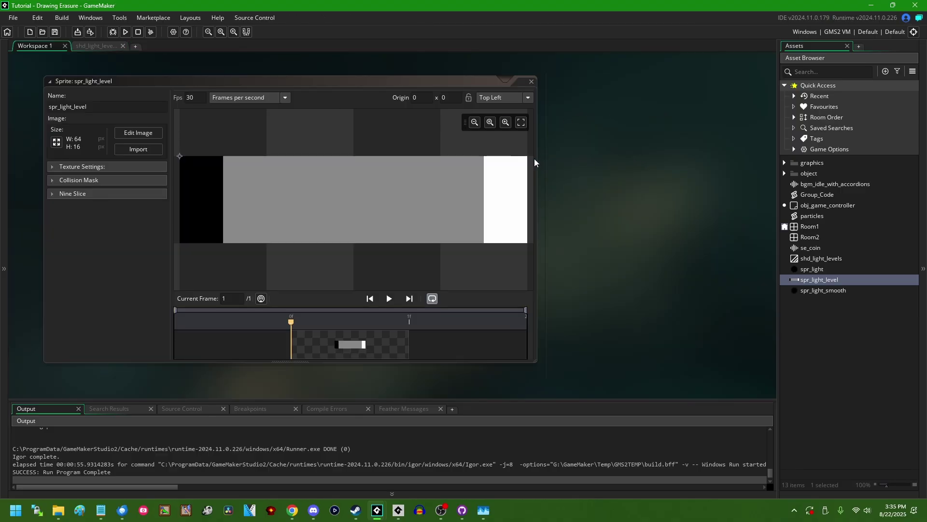
Widen the sprite editor, expand Texture Settings to check its texture page, then close the sprite window
{"action": "left_click_drag", "start_coordinate": [535, 163], "coordinate": [719, 160]}
{"action": "scroll", "coordinate": [579, 192], "scroll_direction": "up", "scroll_amount": 2}
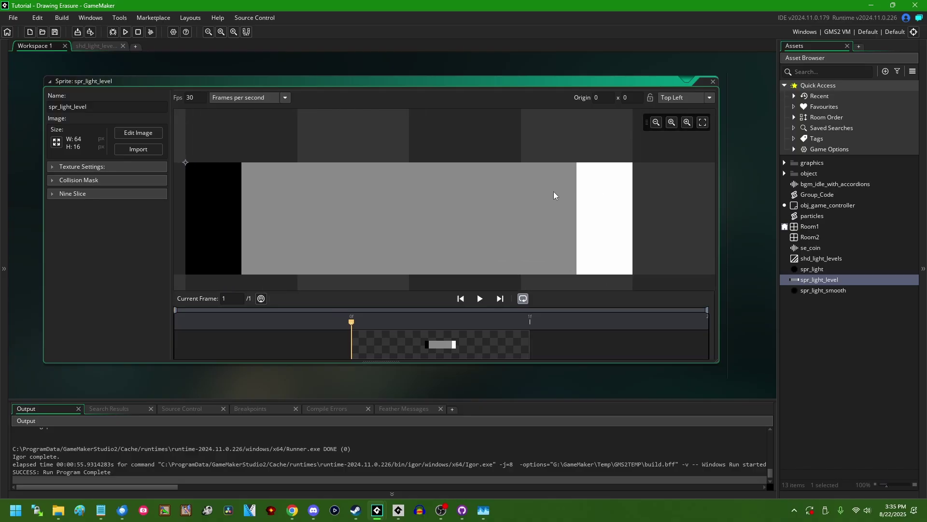
{"action": "scroll", "coordinate": [556, 193], "scroll_direction": "down", "scroll_amount": 1}
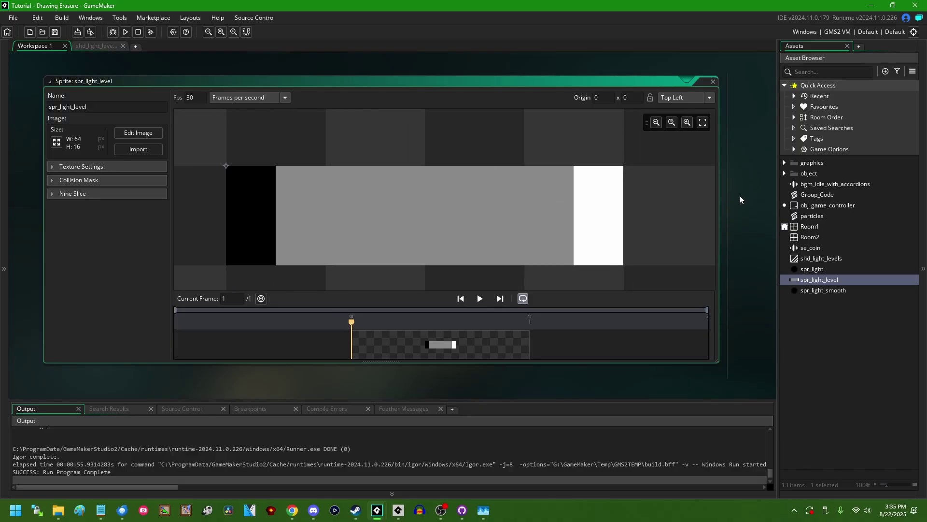
{"action": "left_click", "coordinate": [51, 167]}
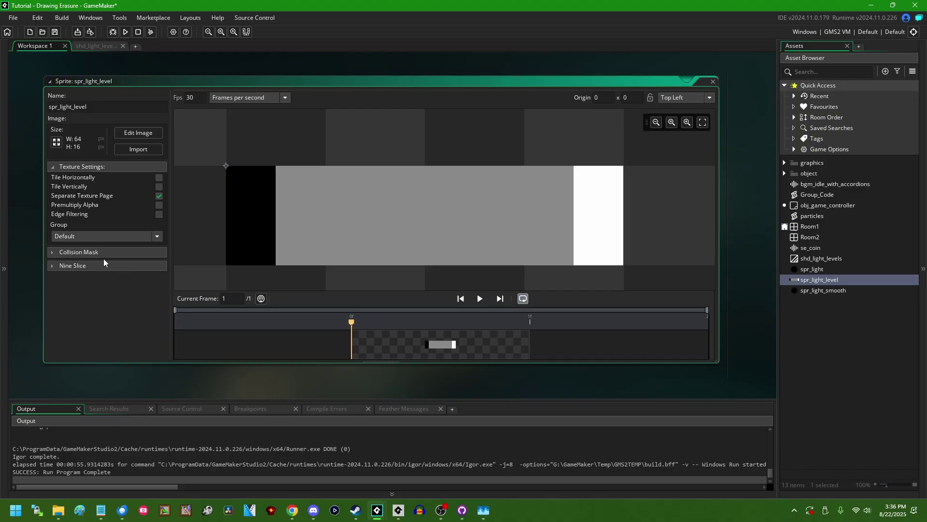
{"action": "left_click", "coordinate": [713, 81]}
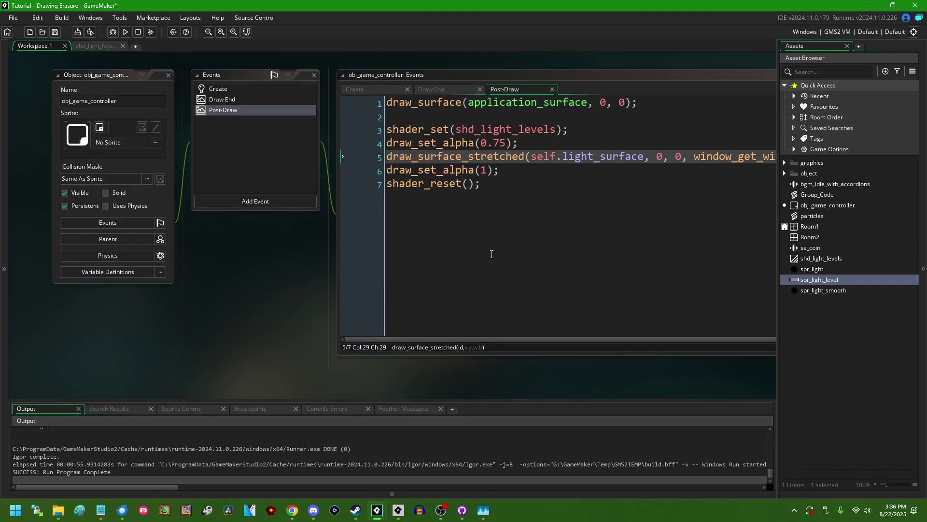
Declare 'uniform sampler2D samp_light;' after the varying declarations in shd_light_levels and save the shader
{"action": "left_click", "coordinate": [95, 47]}
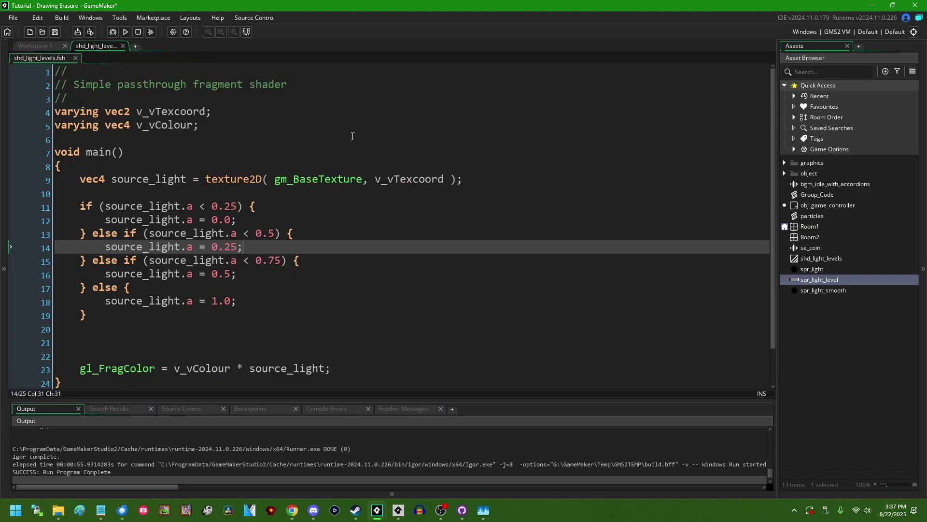
{"action": "left_click", "coordinate": [239, 114]}
{"action": "key", "text": "Down"}
{"action": "key", "text": "Return"}
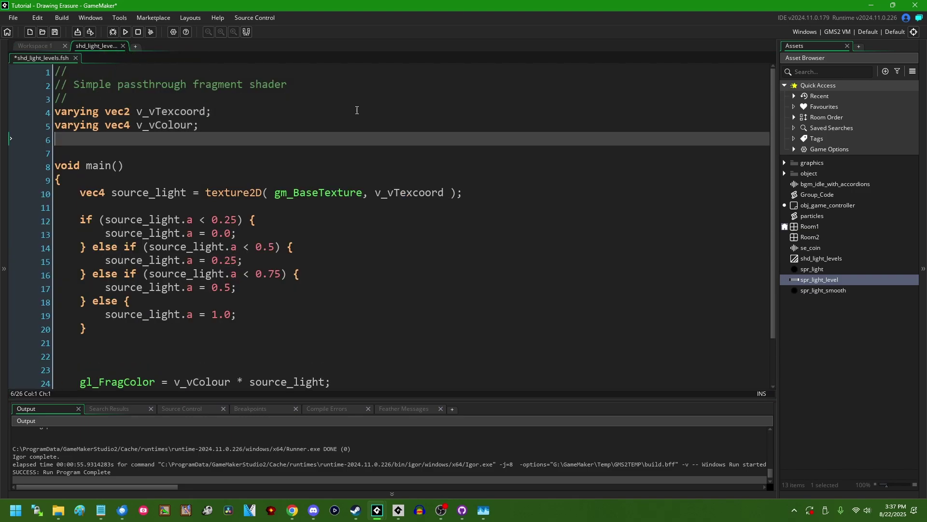
{"action": "key", "text": "Return"}
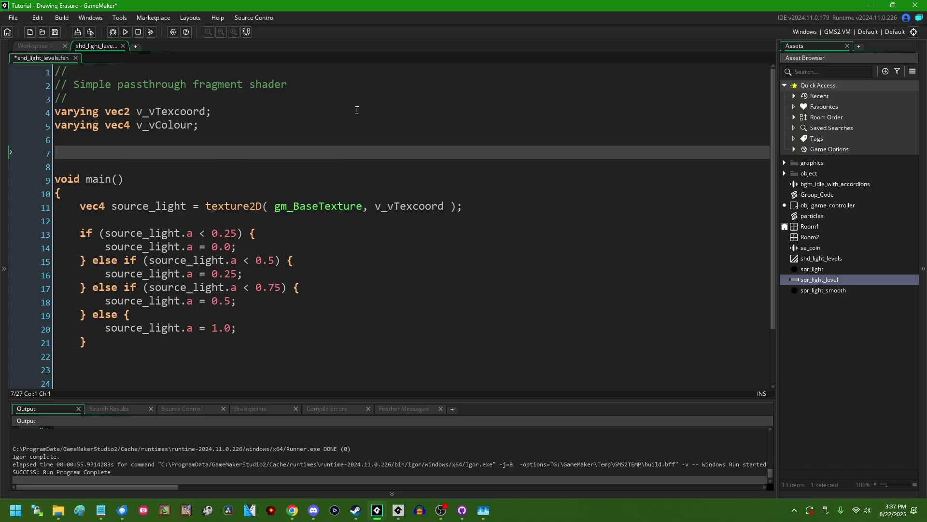
{"action": "type", "text": "unio"}
{"action": "key", "text": "BackSpace"}
{"action": "type", "text": "form sampler2D sa"}
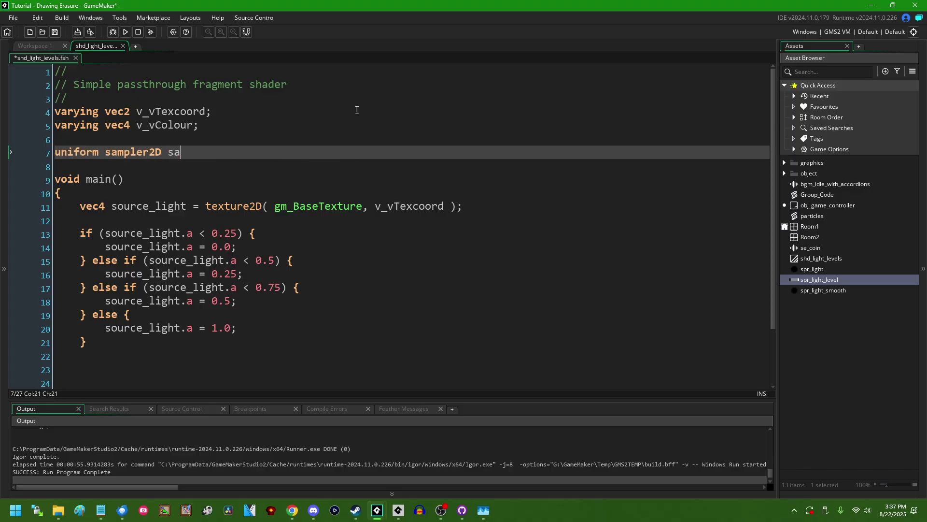
{"action": "type", "text": "mp_light;"}
{"action": "key", "text": "ctrl+s"}
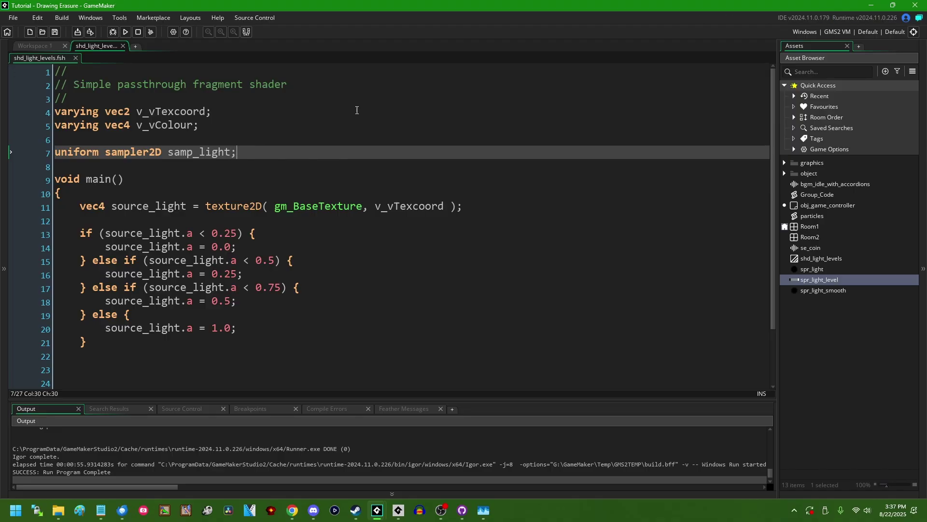
After shader_set, fetch the samp_light sampler index from shd_light_levels with shader_get_sampler_index
{"action": "left_click", "coordinate": [35, 45]}
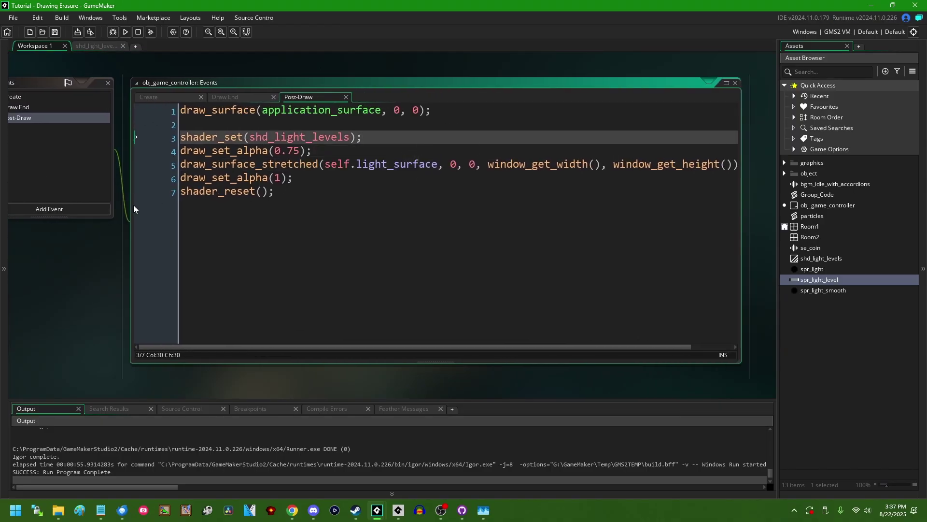
{"action": "key", "text": "Return"}
{"action": "key", "text": "Return"}
{"action": "key", "text": "Return"}
{"action": "key", "text": "Return"}
{"action": "key", "text": "Up"}
{"action": "type", "text": "var "}
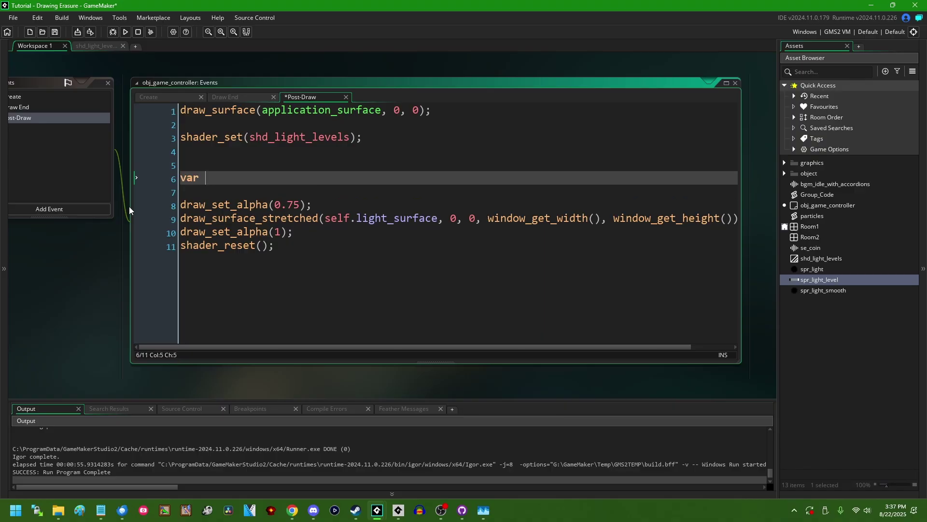
{"action": "type", "text": "samp_"}
{"action": "type", "text": "light = sahder"}
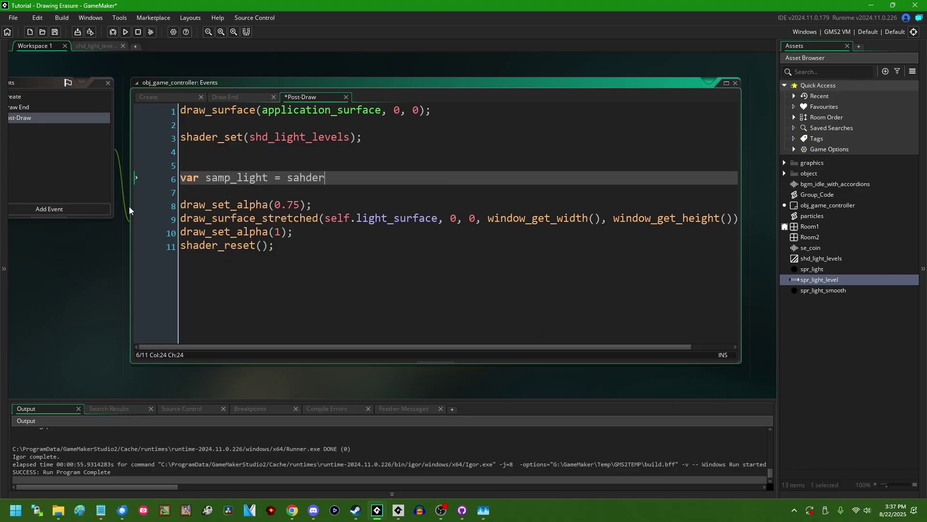
{"action": "key", "text": "BackSpace"}
{"action": "key", "text": "BackSpace"}
{"action": "key", "text": "BackSpace"}
{"action": "type", "text": "shader_get_yu"}
{"action": "key", "text": "BackSpace"}
{"action": "key", "text": "BackSpace"}
{"action": "type", "text": "sa"}
{"action": "key", "text": "Return"}
{"action": "type", "text": "sh"}
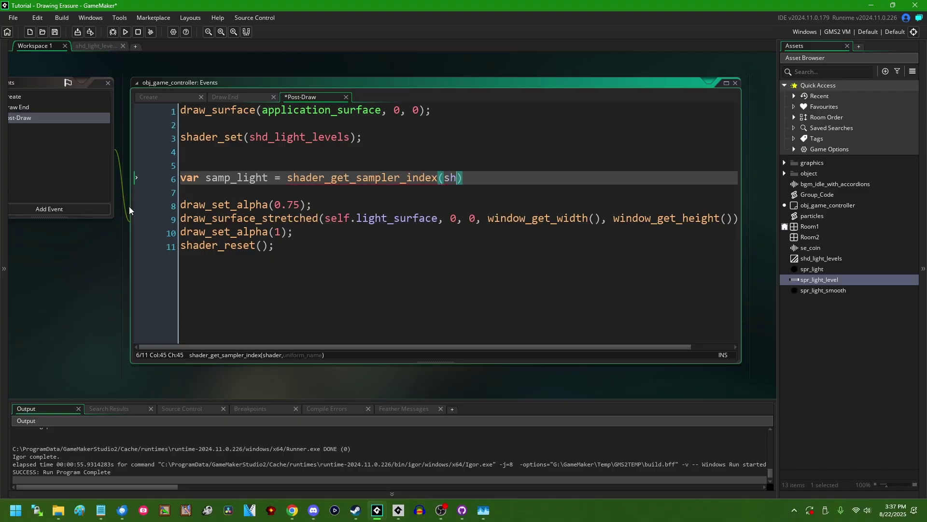
{"action": "type", "text": "d_light"}
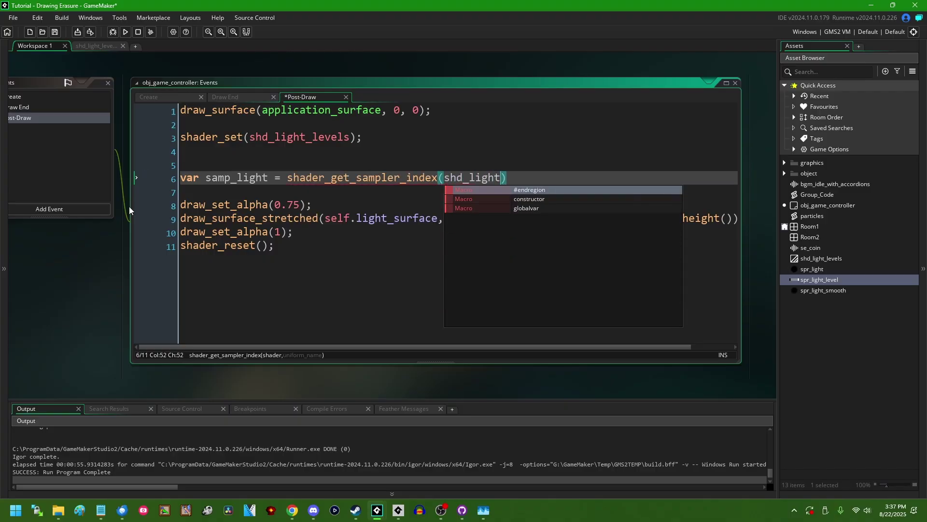
{"action": "type", "text": "_"}
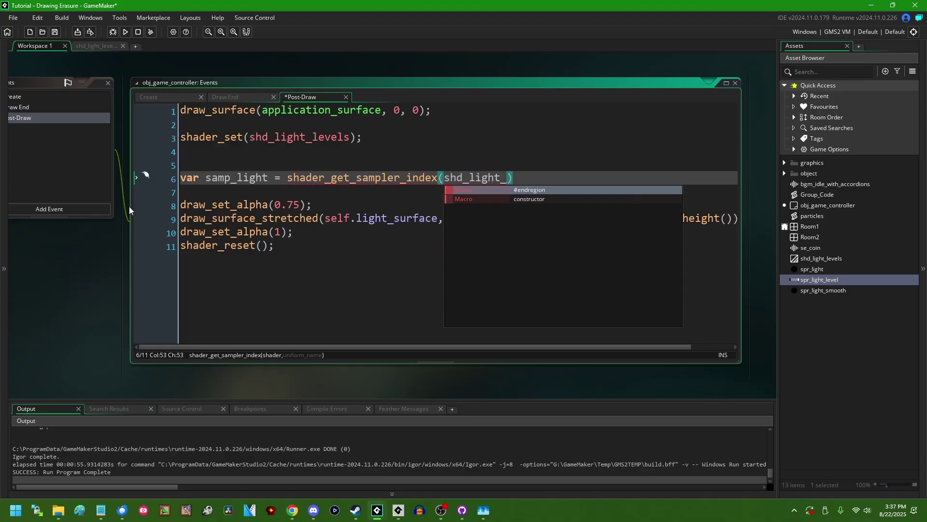
{"action": "type", "text": "level"}
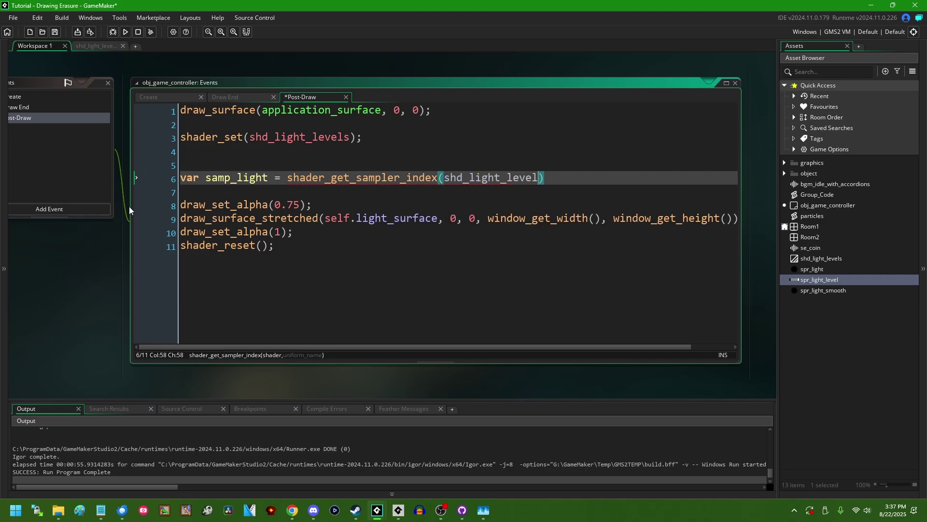
{"action": "type", "text": "s"}
{"action": "key", "text": "End"}
{"action": "key", "text": "Left"}
{"action": "type", "text": ", \""}
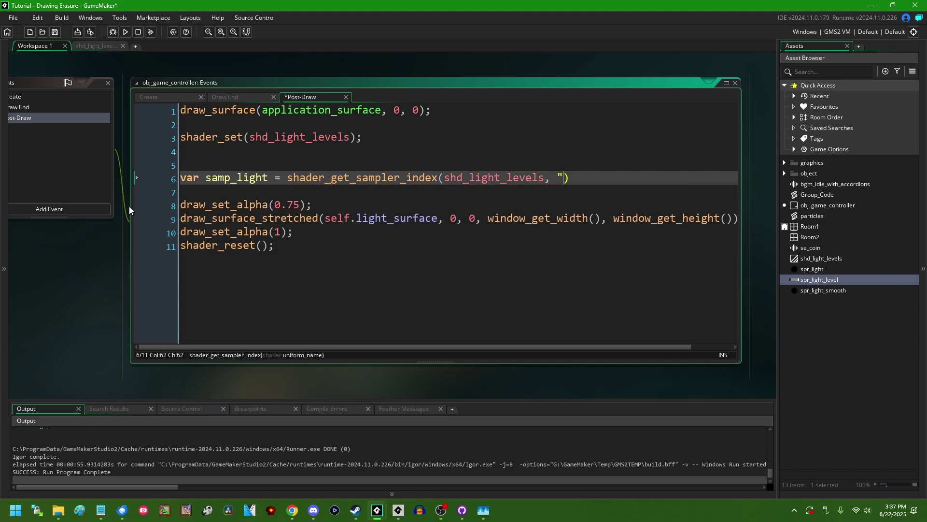
{"action": "type", "text": "samp_light\""}
Bind the texture with texture_set_stage(samp_light, sprite_get_texture(spr_light_level, 0)) on line 7
{"action": "key", "text": "End"}
{"action": "type", "text": ";"}
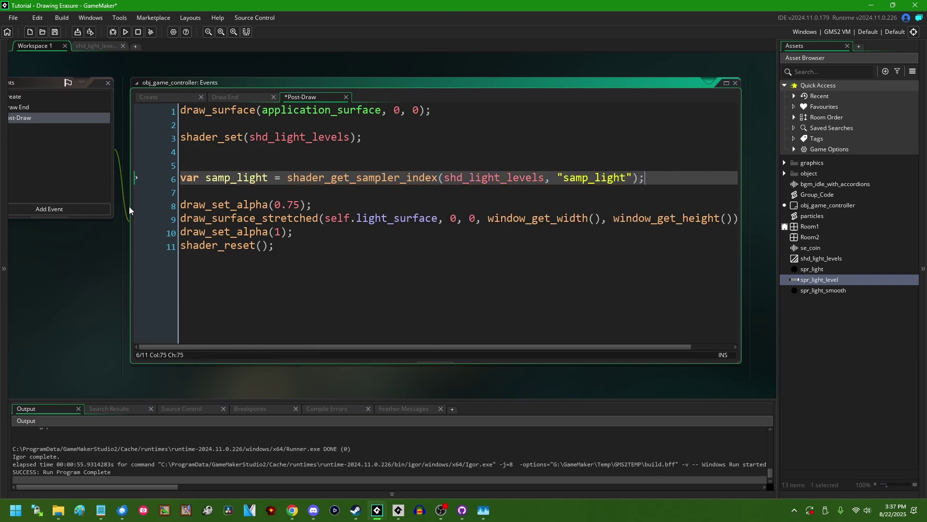
{"action": "key", "text": "Return"}
{"action": "type", "text": "text"}
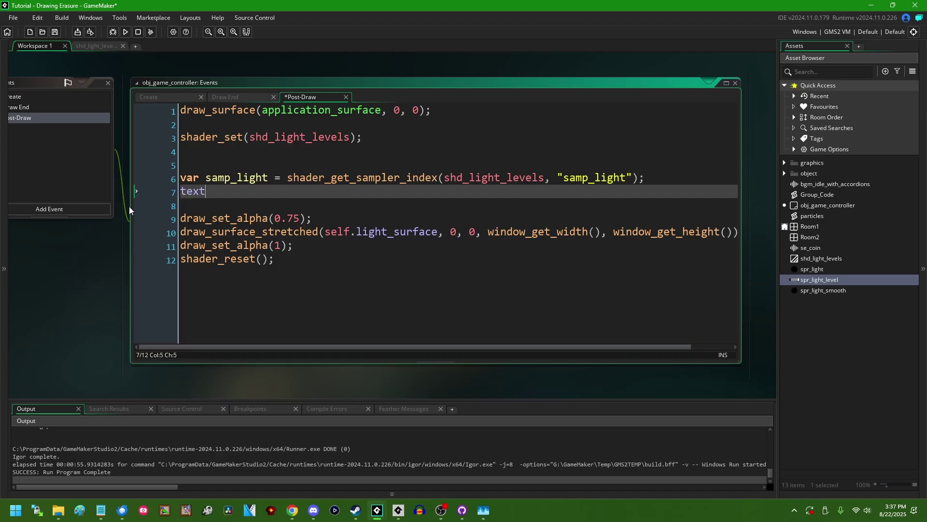
{"action": "type", "text": "ture_set_stage("}
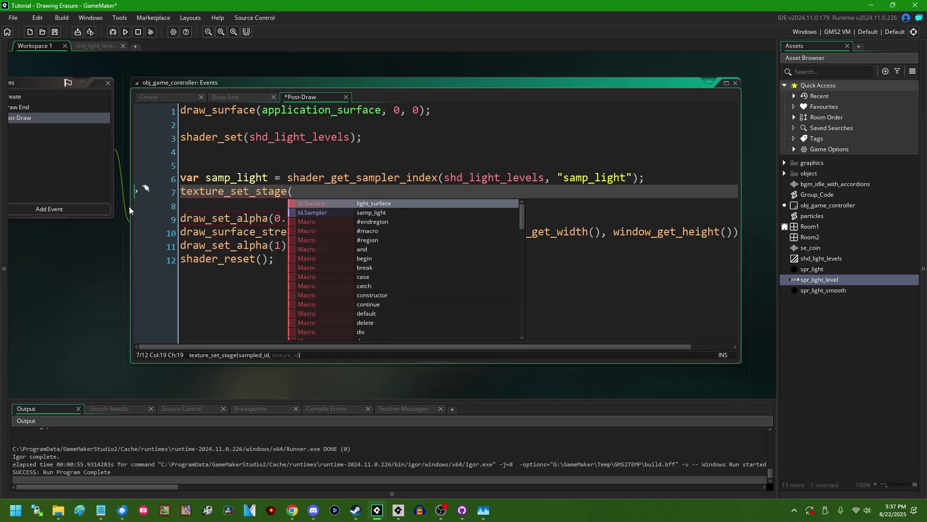
{"action": "type", "text": "spr"}
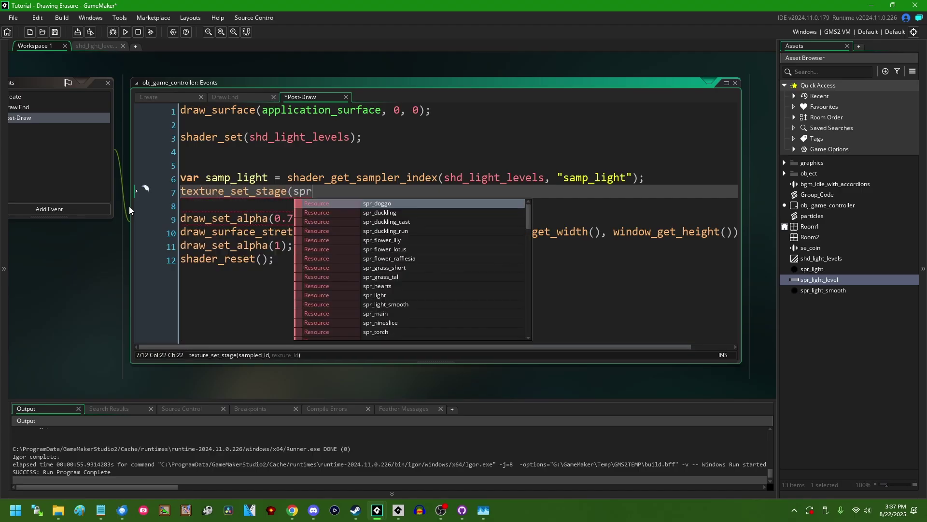
{"action": "key", "text": "BackSpace"}
{"action": "key", "text": "BackSpace"}
{"action": "type", "text": "amp_light, "}
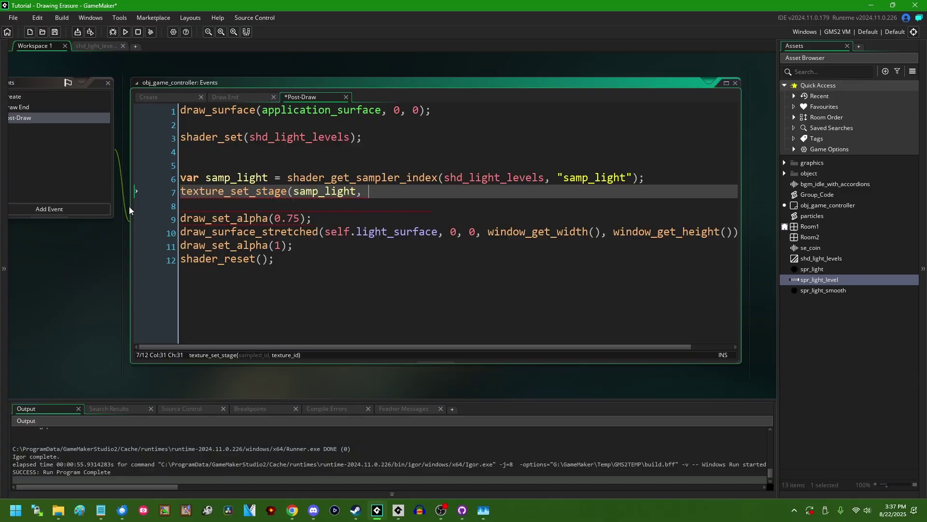
{"action": "type", "text": "te"}
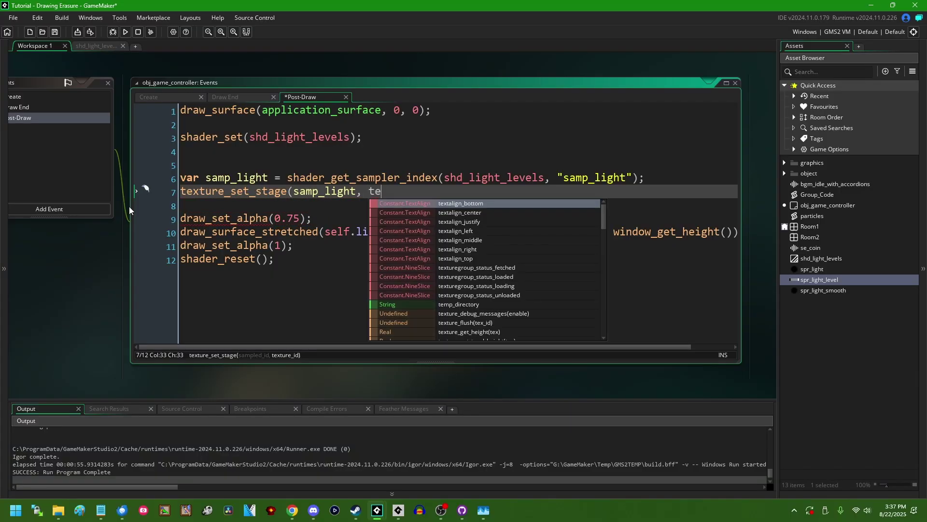
{"action": "key", "text": "BackSpace"}
{"action": "key", "text": "BackSpace"}
{"action": "type", "text": "sprite_get_text"}
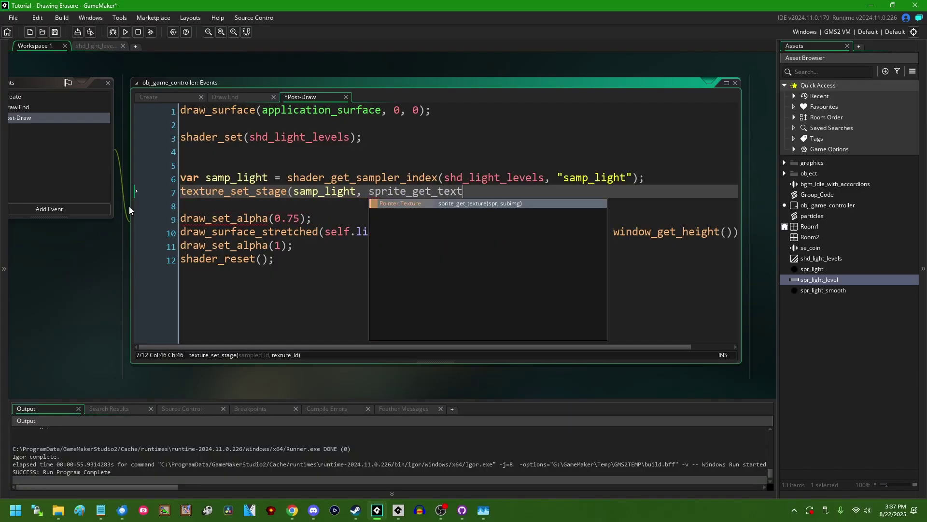
{"action": "type", "text": "ure(spr_light"}
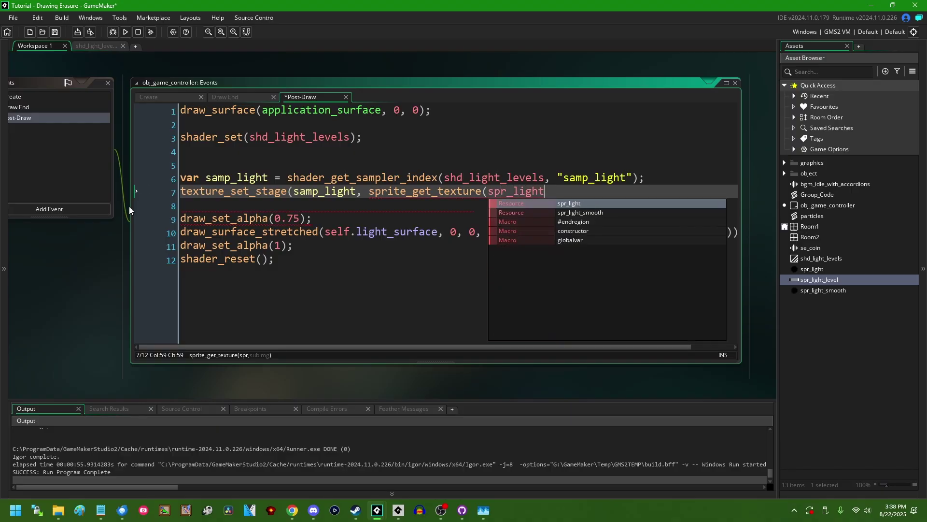
{"action": "type", "text": "_level, "}
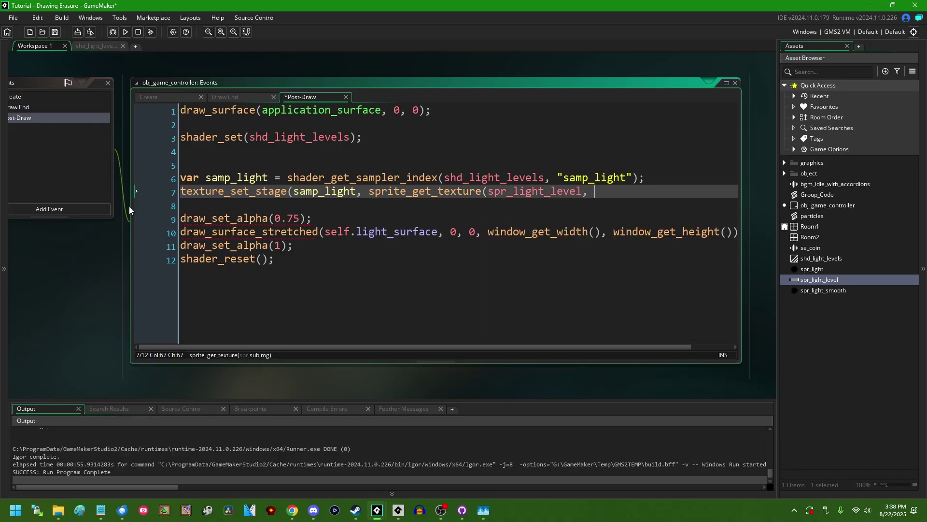
{"action": "type", "text": "0));"}
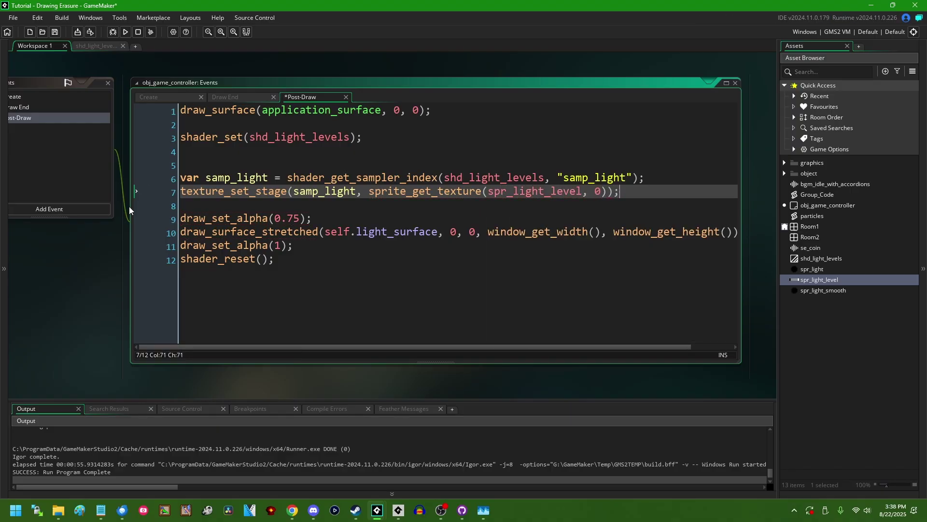
{"action": "double_click", "coordinate": [542, 191]}
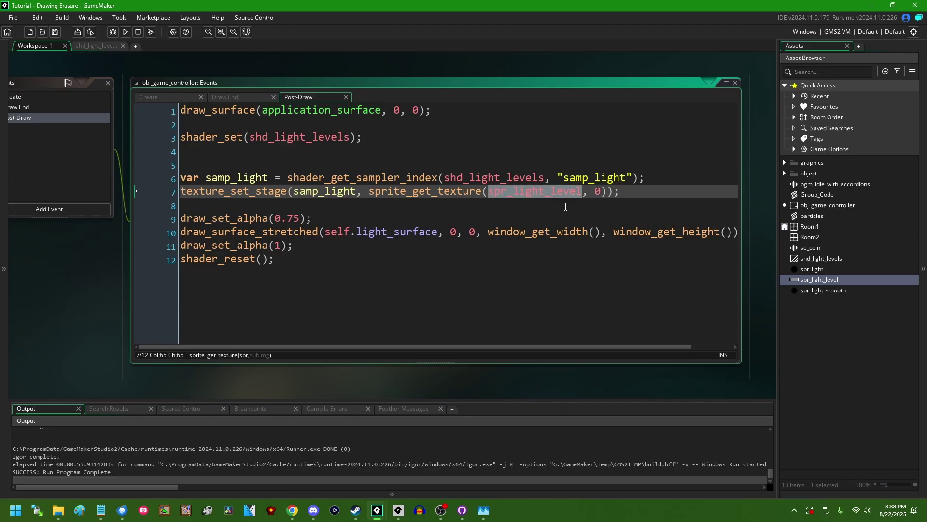
{"action": "double_click", "coordinate": [597, 191]}
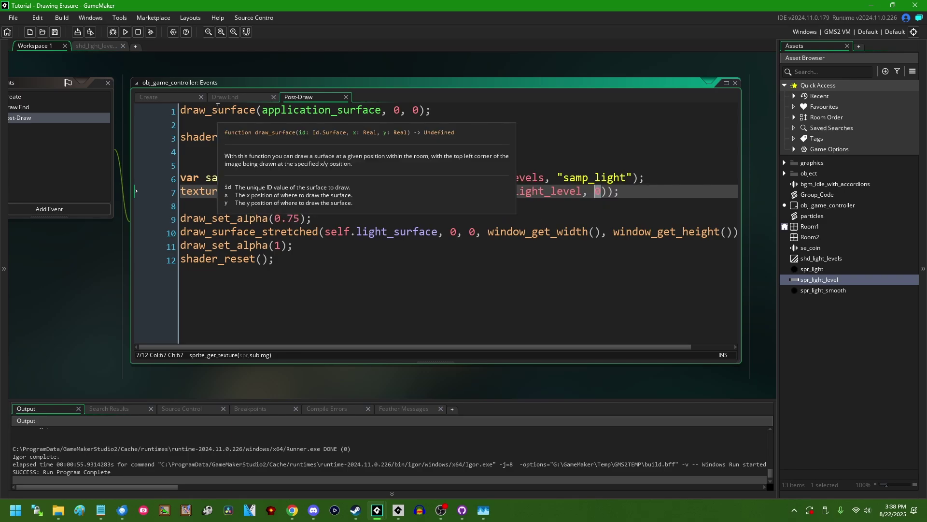
Add 'vec4 adjusted_light = texture2D(samp_light, vec2(source_light.a, 0));' below line 11 and save the shader
{"action": "left_click", "coordinate": [91, 44]}
{"action": "left_click", "coordinate": [558, 203]}
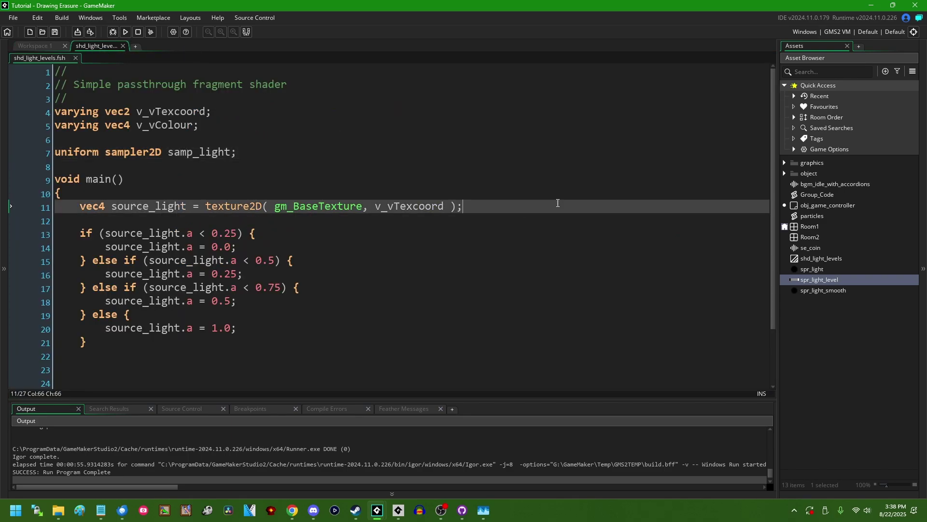
{"action": "left_click", "coordinate": [166, 152]}
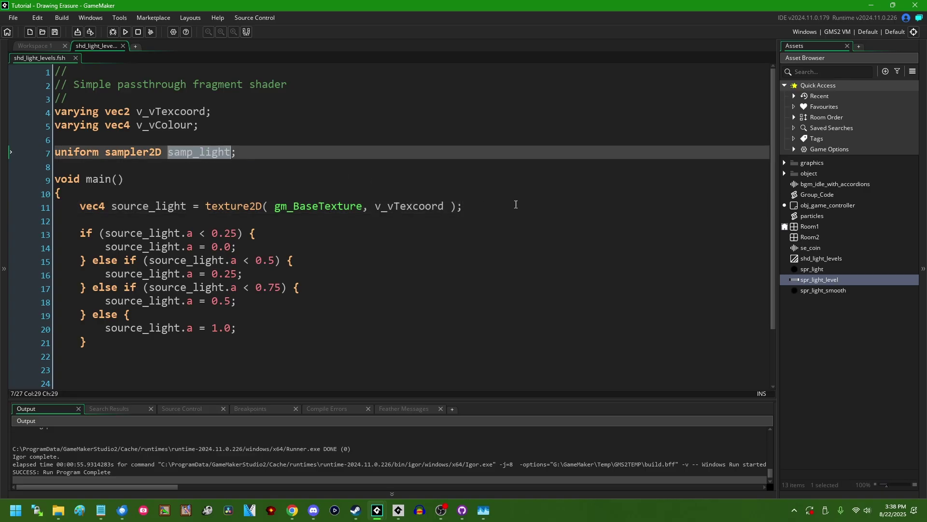
{"action": "left_click", "coordinate": [538, 205]}
{"action": "key", "text": "Return"}
{"action": "key", "text": "Return"}
{"action": "type", "text": "vec"}
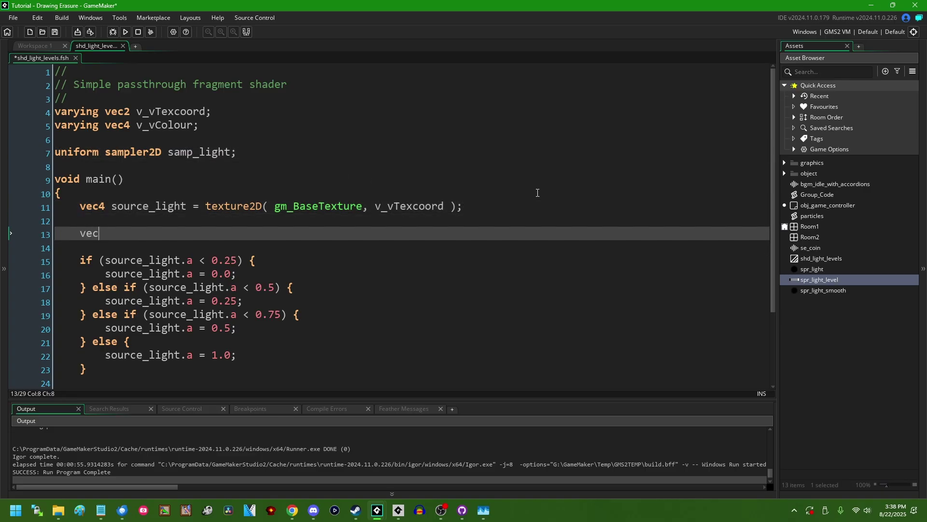
{"action": "type", "text": "4 adjusted"}
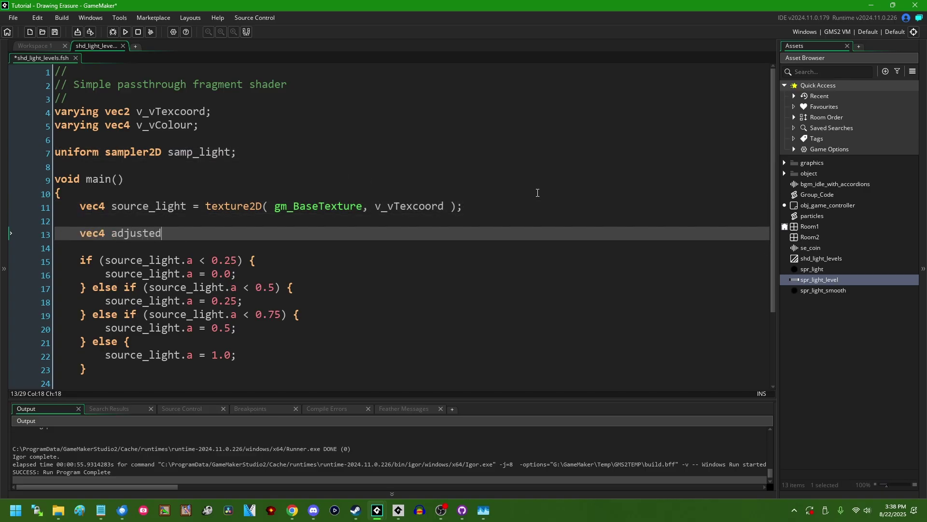
{"action": "type", "text": "_light = texture2"}
{"action": "type", "text": "D(samp_light"}
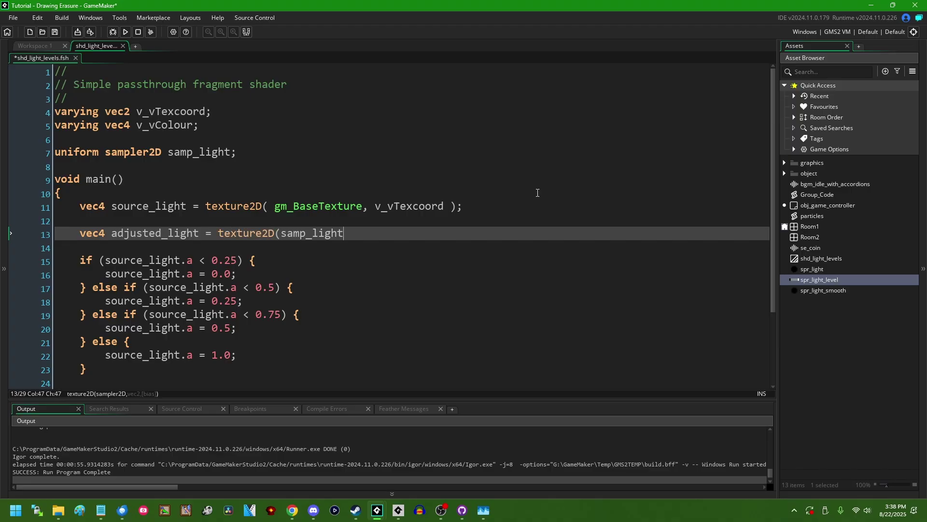
{"action": "type", "text": ", "}
{"action": "type", "text": "vec2"}
{"action": "type", "text": "("}
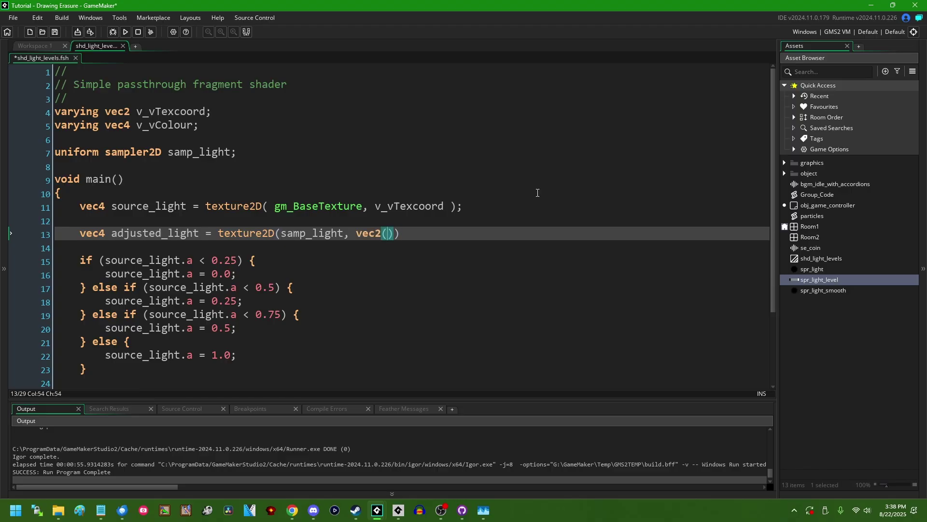
{"action": "left_click", "coordinate": [105, 261]}
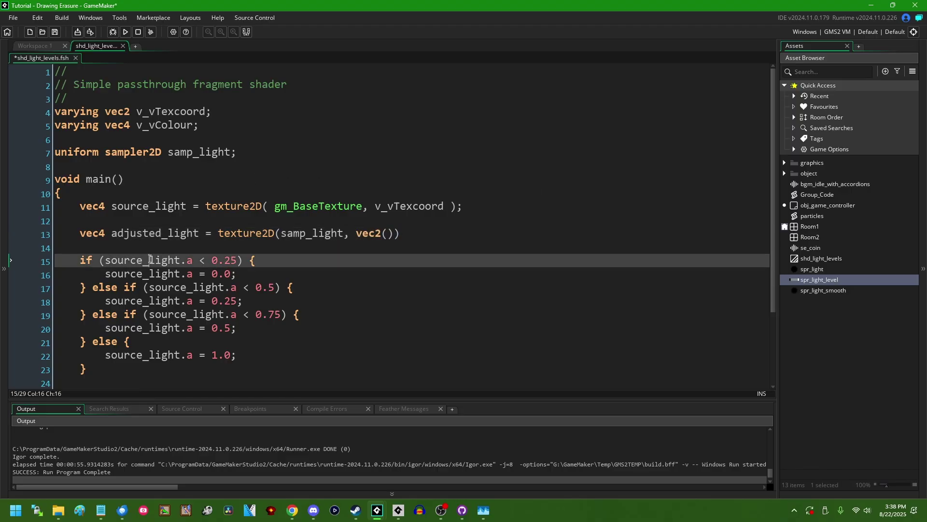
{"action": "left_click_drag", "start_coordinate": [105, 261], "coordinate": [194, 262]}
{"action": "key", "text": "ctrl+c"}
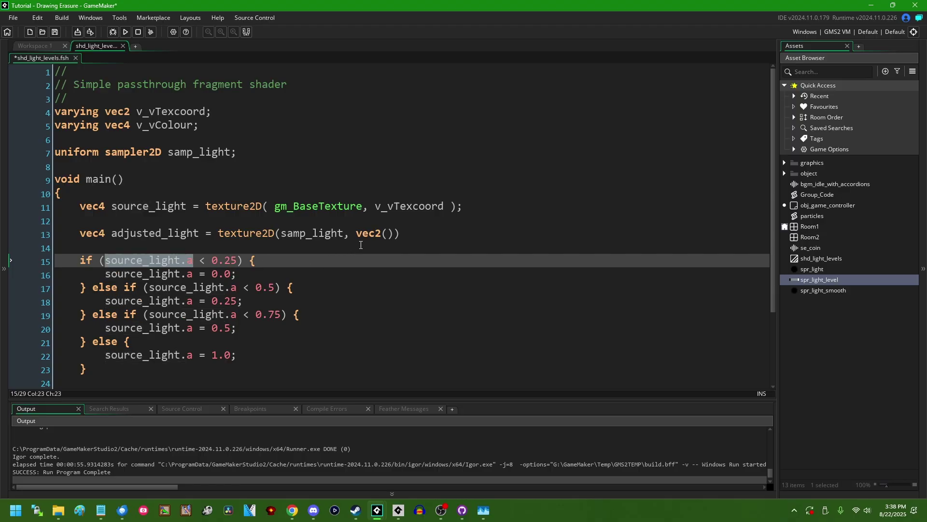
{"action": "left_click", "coordinate": [388, 233]}
{"action": "key", "text": "ctrl+v"}
{"action": "type", "text": ", 0"}
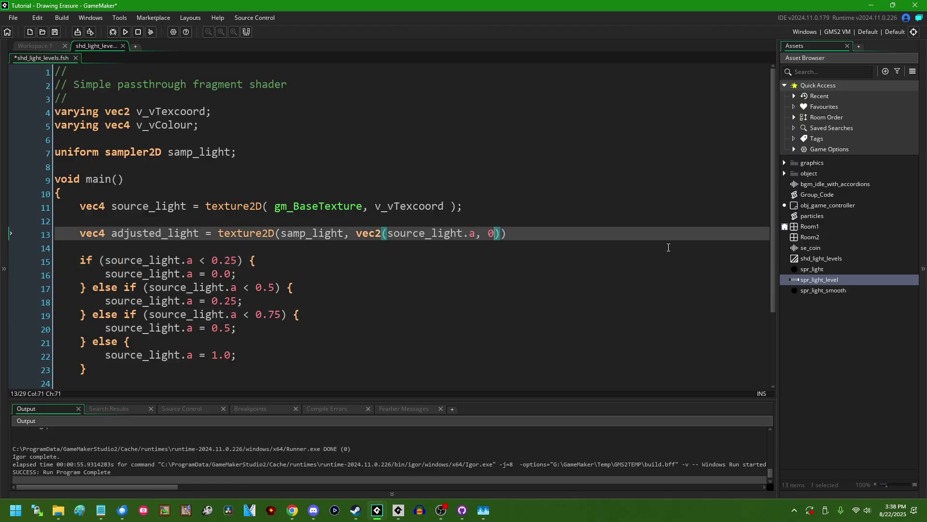
{"action": "key", "text": "End"}
{"action": "key", "text": "ctrl+s"}
{"action": "double_click", "coordinate": [841, 280]}
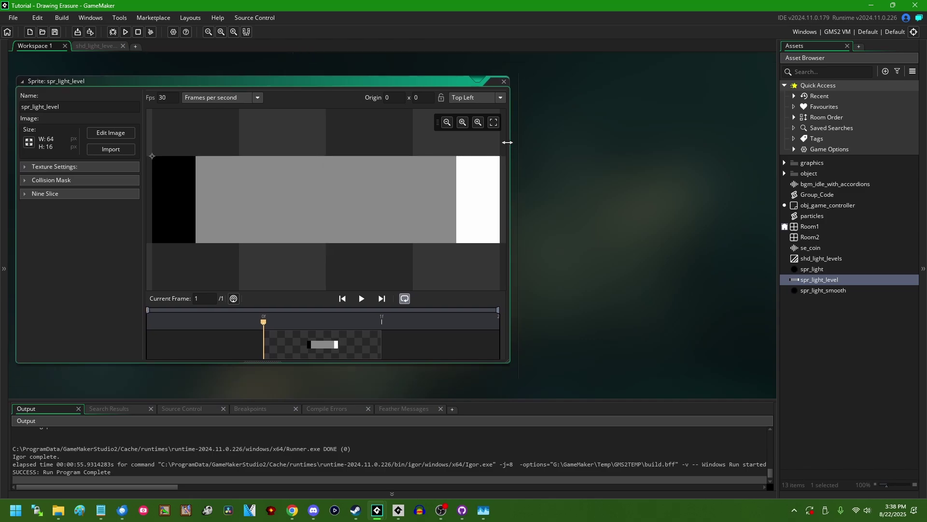
{"action": "left_click_drag", "start_coordinate": [507, 142], "coordinate": [686, 145]}
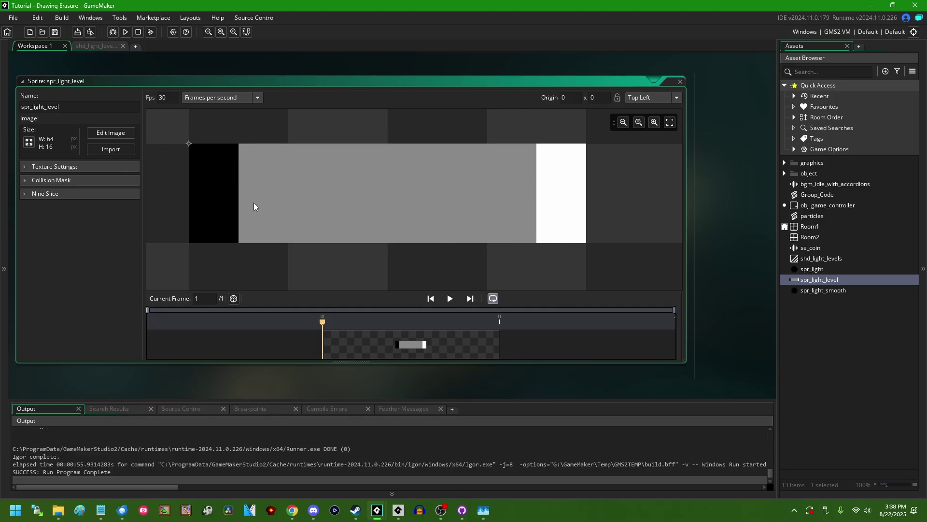
{"action": "left_click", "coordinate": [92, 45]}
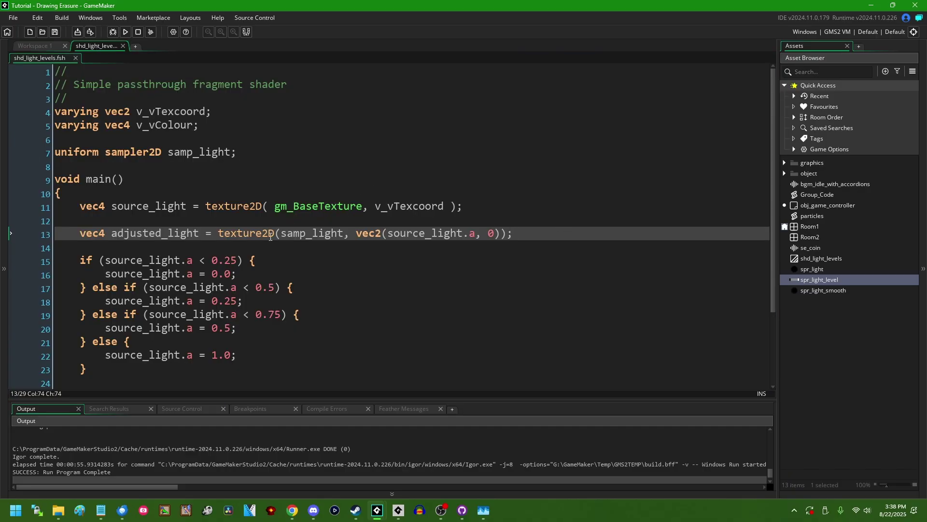
{"action": "double_click", "coordinate": [150, 233]}
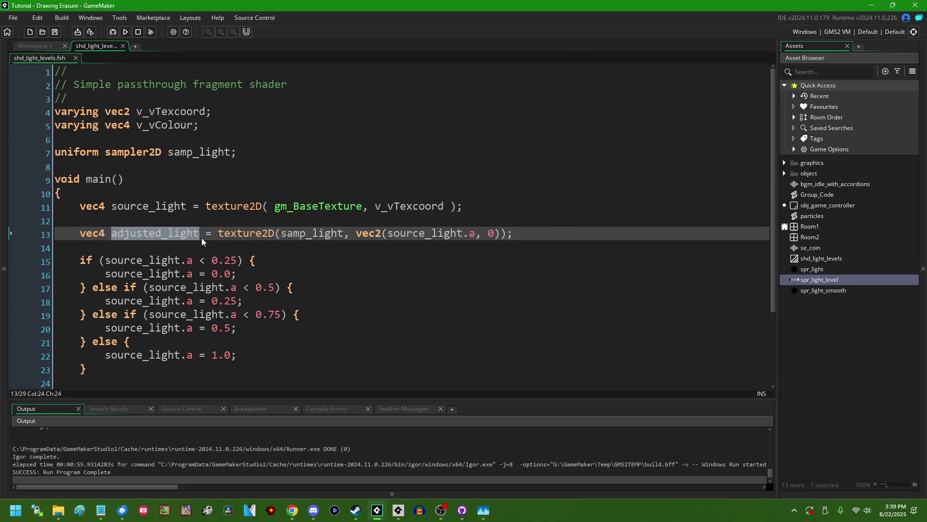
{"action": "left_click", "coordinate": [201, 237]}
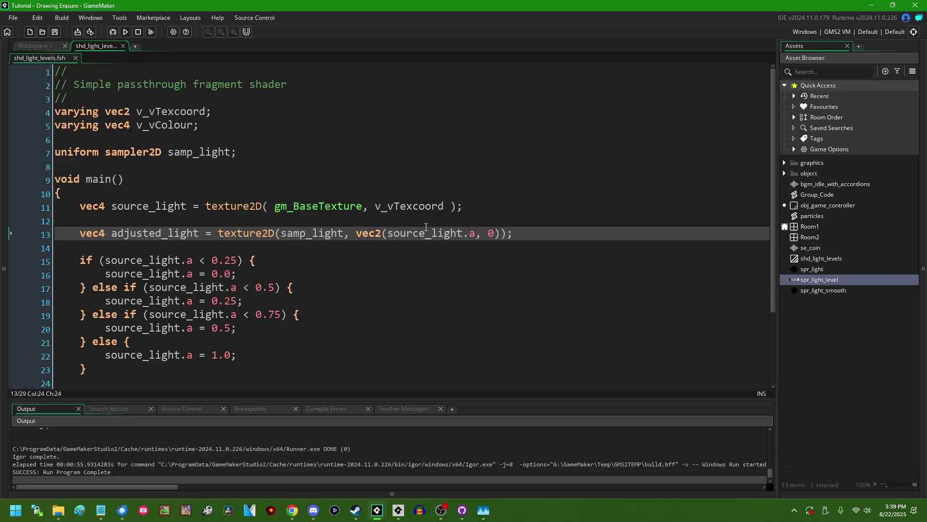
{"action": "left_click", "coordinate": [536, 235]}
{"action": "double_click", "coordinate": [831, 278]}
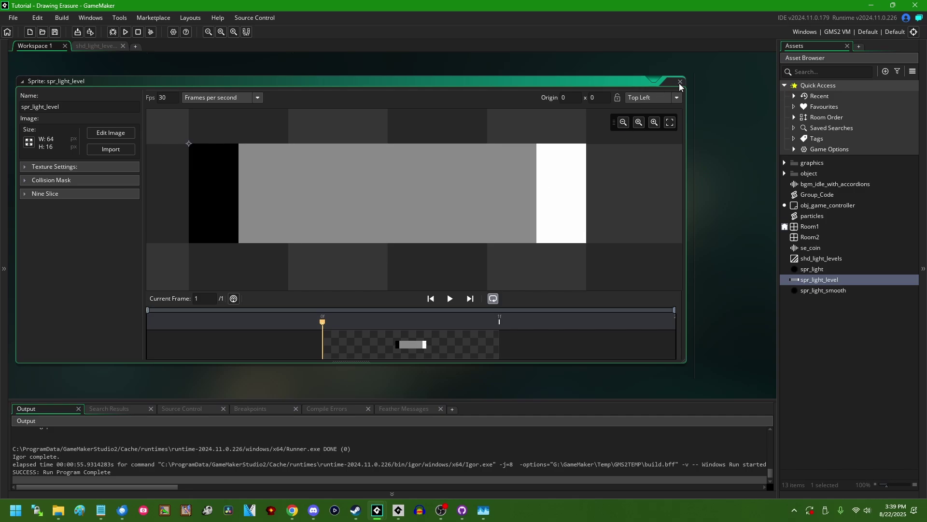
{"action": "left_click", "coordinate": [680, 81]}
{"action": "left_click", "coordinate": [90, 46]}
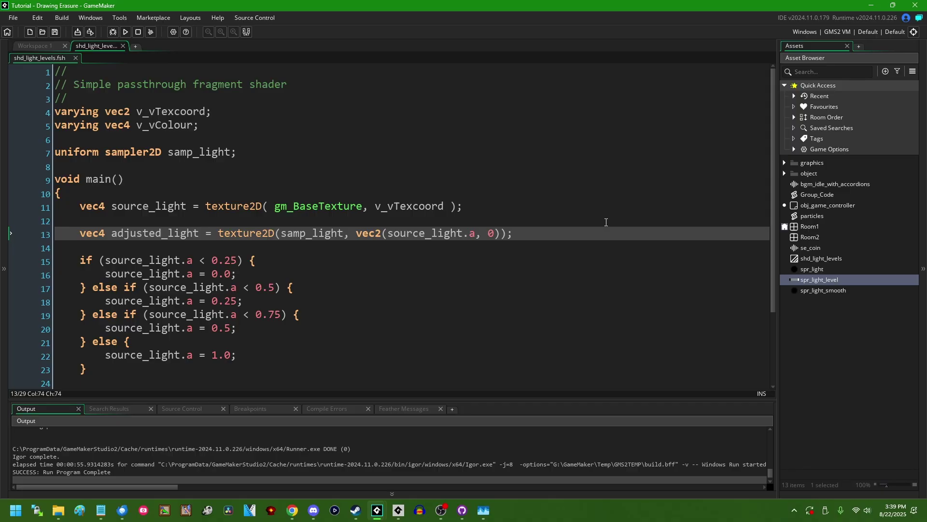
{"action": "scroll", "coordinate": [168, 317], "scroll_direction": "down", "scroll_amount": 1}
Insert 'source_light.a = adjusted_light.r;' on a new line 14 above the if block
{"action": "left_click", "coordinate": [181, 222]}
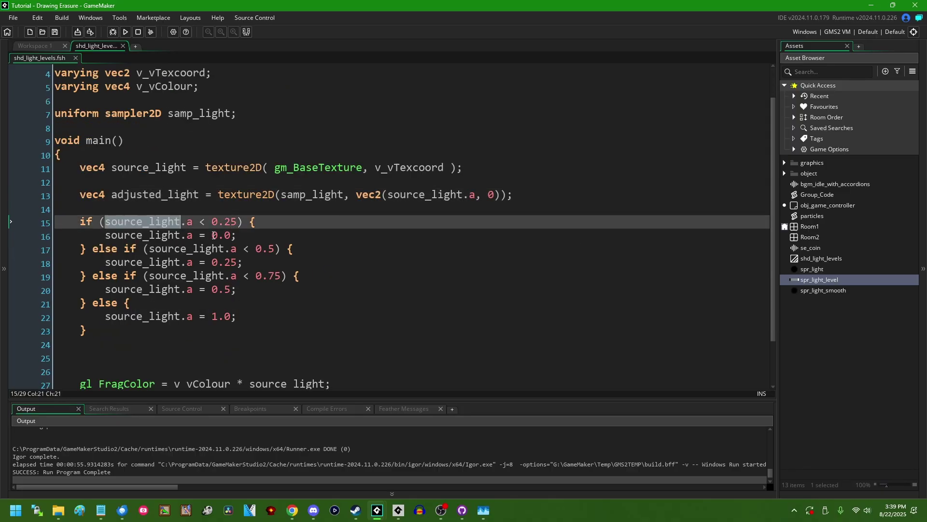
{"action": "key", "text": "ctrl+shift+Right"}
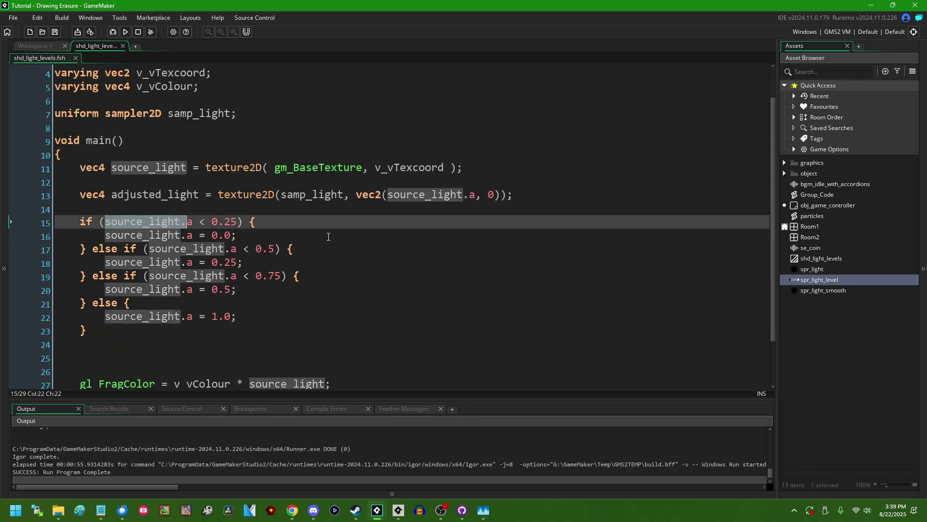
{"action": "key", "text": "ctrl+shift+Right"}
{"action": "key", "text": "ctrl+shift+Right"}
{"action": "key", "text": "ctrl+c"}
{"action": "key", "text": "Up"}
{"action": "key", "text": "ctrl+v"}
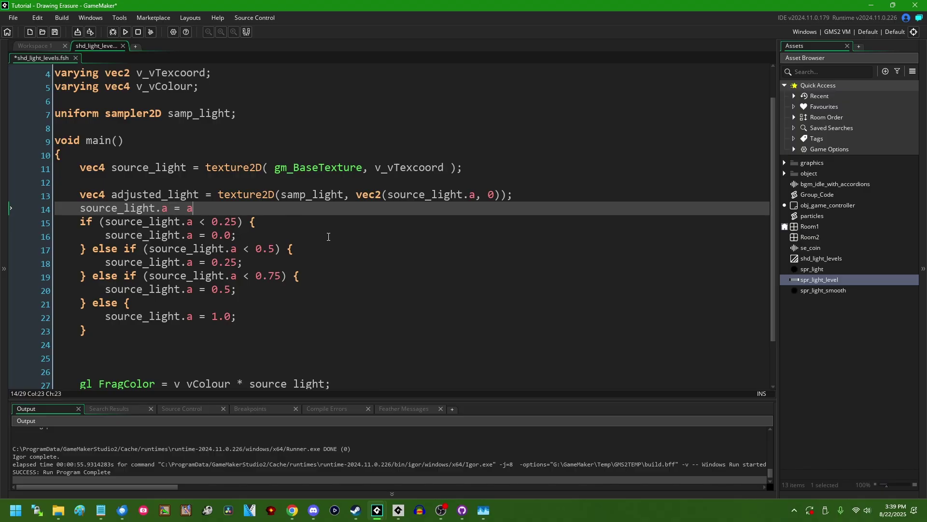
{"action": "type", "text": "djusted_"}
{"action": "type", "text": "ligh"}
Delete the if/else alpha threshold block and save the shader
{"action": "key", "text": "shift+Down"}
{"action": "key", "text": "shift+Down"}
{"action": "key", "text": "shift+Down"}
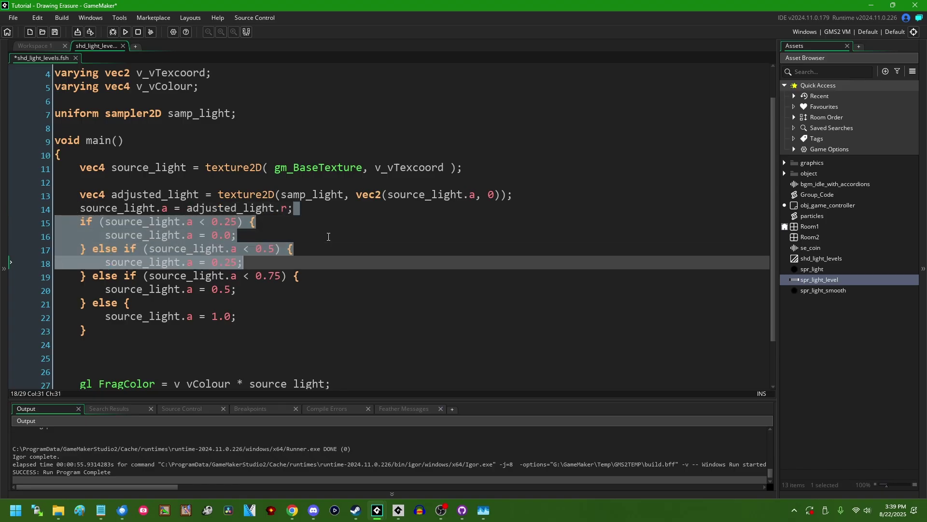
{"action": "key", "text": "shift+Down"}
{"action": "key", "text": "shift+Down"}
{"action": "key", "text": "shift+Down"}
{"action": "key", "text": "shift+Down"}
{"action": "key", "text": "shift+Down"}
{"action": "key", "text": "shift+Down"}
{"action": "key", "text": "Delete"}
{"action": "key", "text": "ctrl+s"}
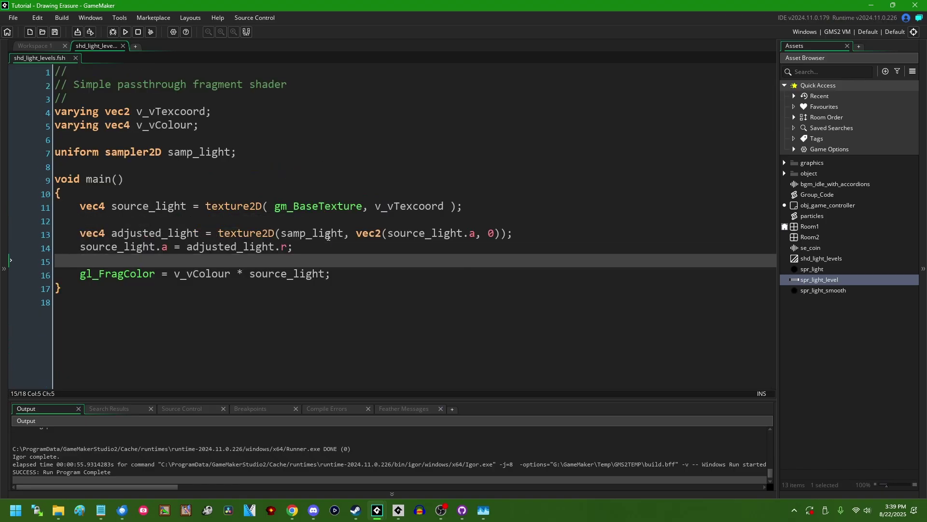
{"action": "left_click", "coordinate": [162, 244]}
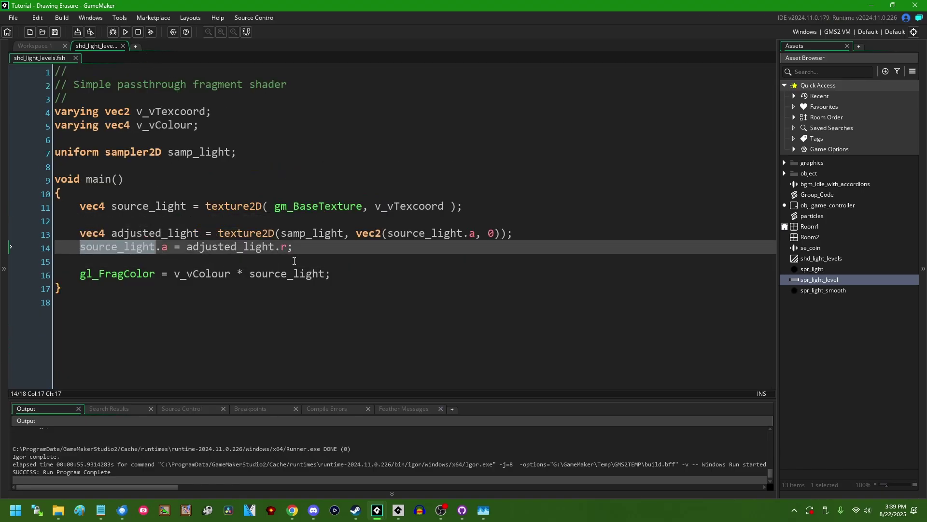
{"action": "left_click", "coordinate": [236, 246]}
{"action": "left_click", "coordinate": [239, 259]}
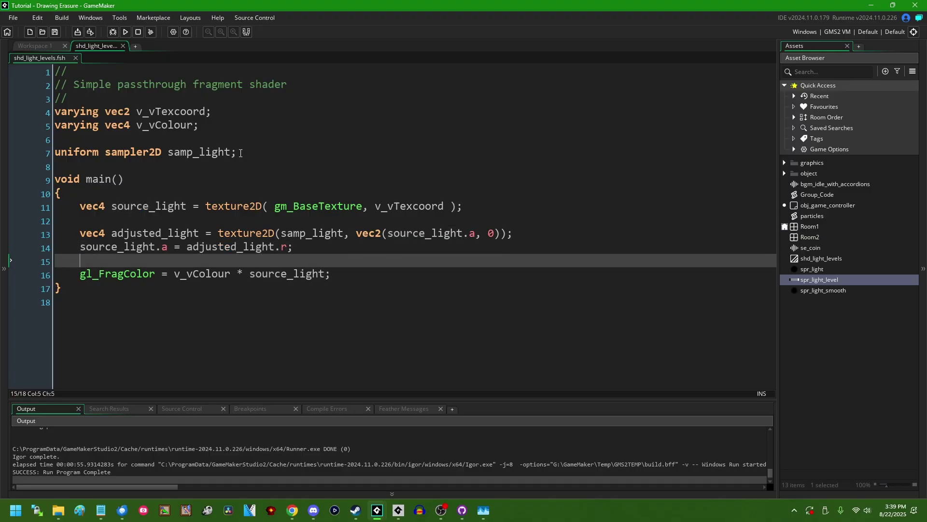
Close the running game window and return to the shd_light_levels code
{"action": "left_click", "coordinate": [309, 193]}
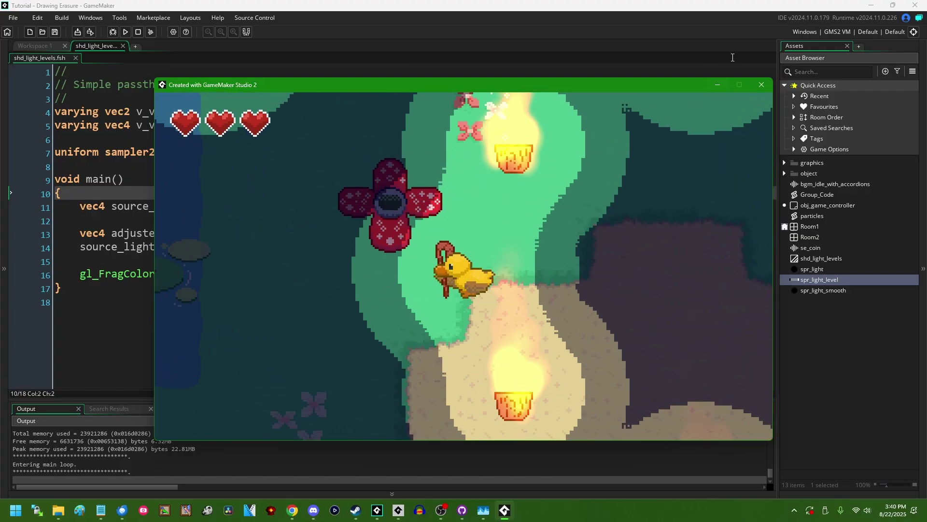
{"action": "left_click", "coordinate": [763, 86]}
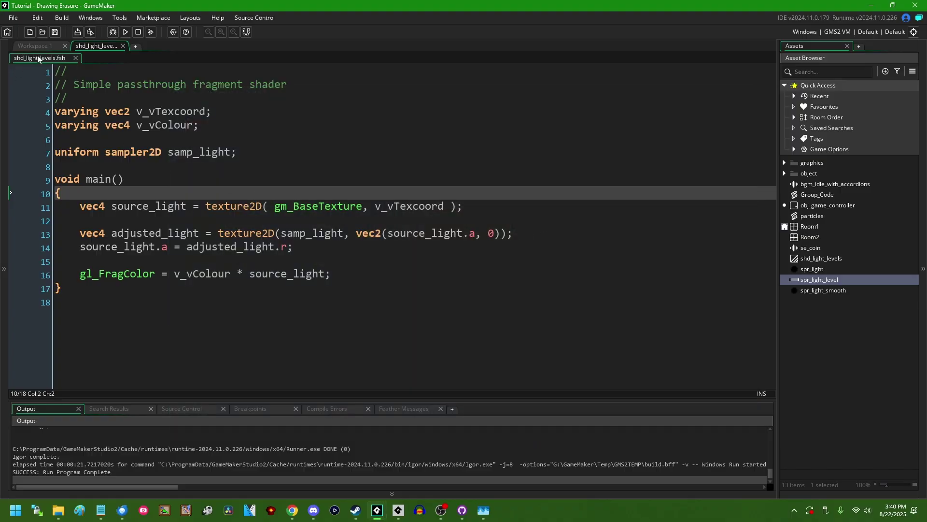
Open spr_light_level in the image editor and duplicate frame 1 as a second frame
{"action": "left_click", "coordinate": [39, 47]}
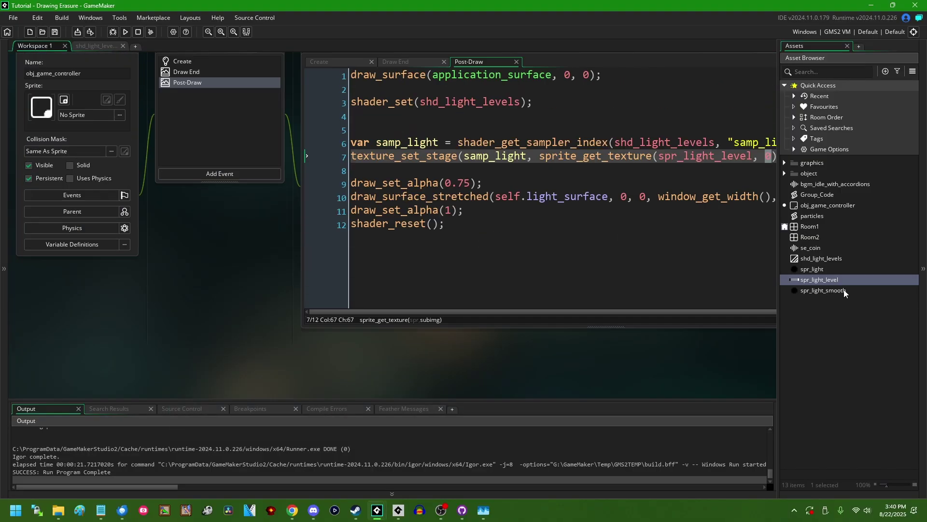
{"action": "double_click", "coordinate": [852, 279]}
{"action": "left_click", "coordinate": [131, 134]}
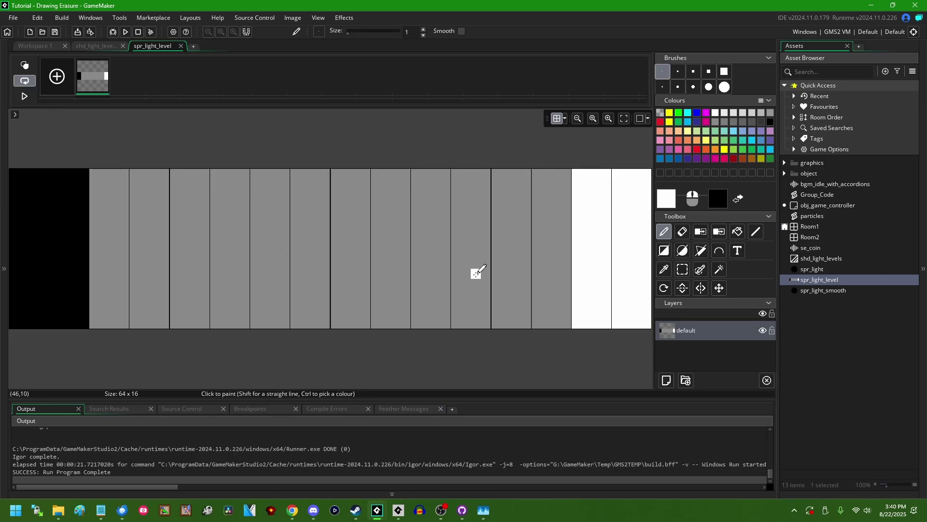
{"action": "scroll", "coordinate": [548, 259], "scroll_direction": "down", "scroll_amount": 1}
{"action": "middle_click_drag", "start_coordinate": [420, 228], "coordinate": [389, 230]}
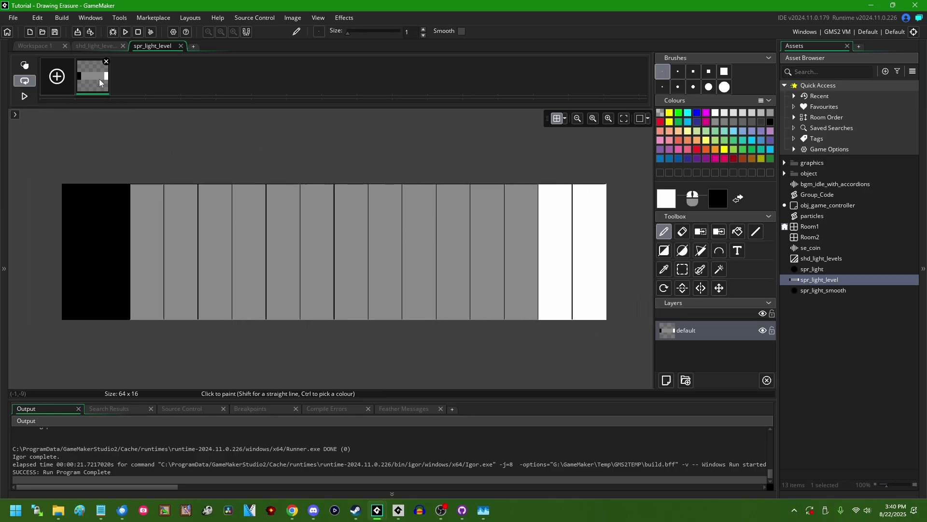
{"action": "left_click_drag", "start_coordinate": [100, 85], "coordinate": [131, 87], "text": "ctrl"}
{"action": "left_click", "coordinate": [130, 87]}
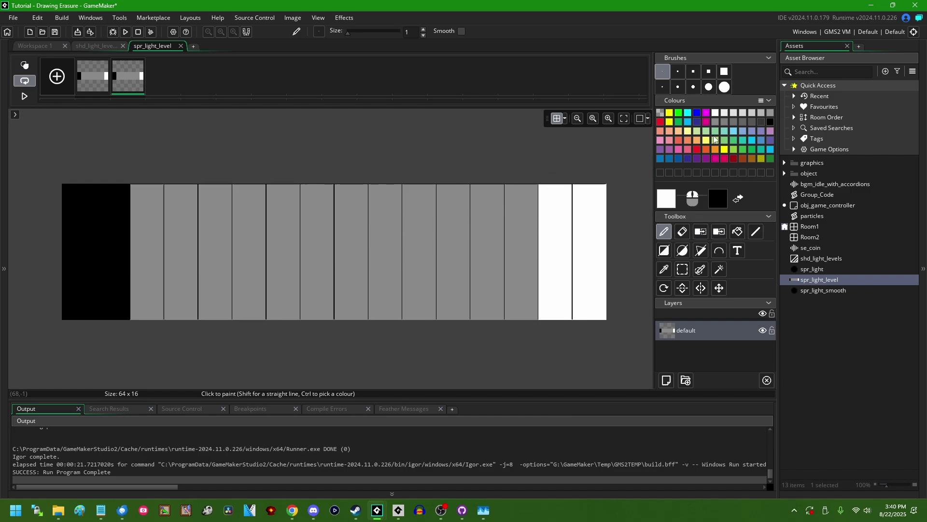
On frame 2, fill the right-middle bands light grey and the bands beside black dark grey with filled rectangles
{"action": "left_click", "coordinate": [741, 114]}
{"action": "left_click", "coordinate": [664, 249]}
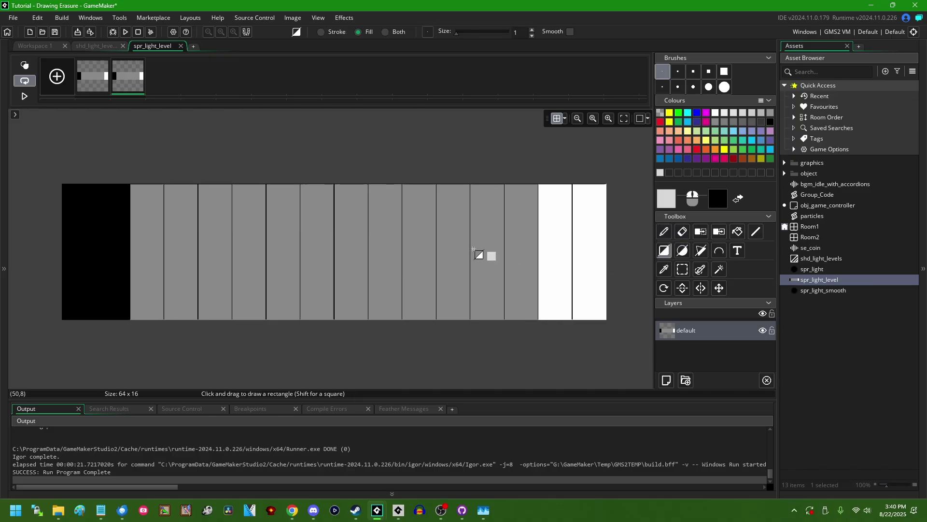
{"action": "left_click_drag", "start_coordinate": [408, 190], "coordinate": [532, 336]}
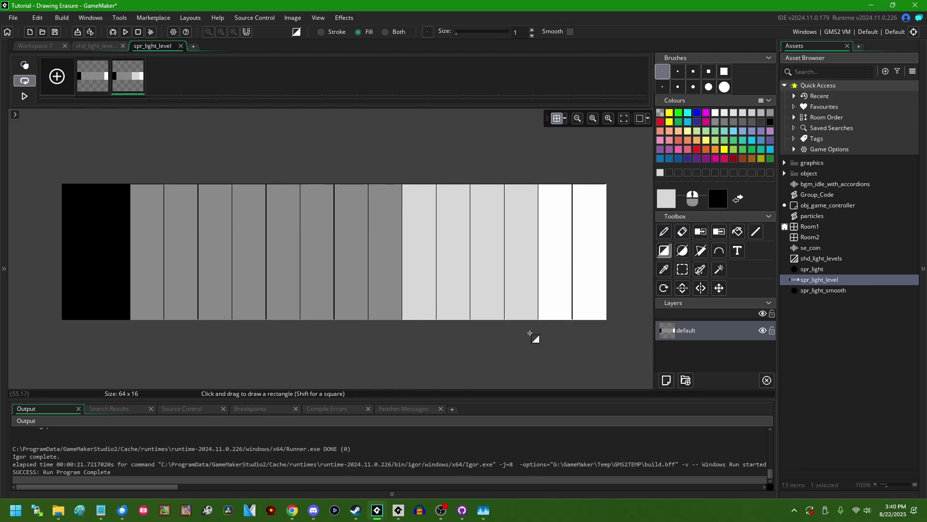
{"action": "middle_click_drag", "start_coordinate": [437, 263], "coordinate": [468, 265]}
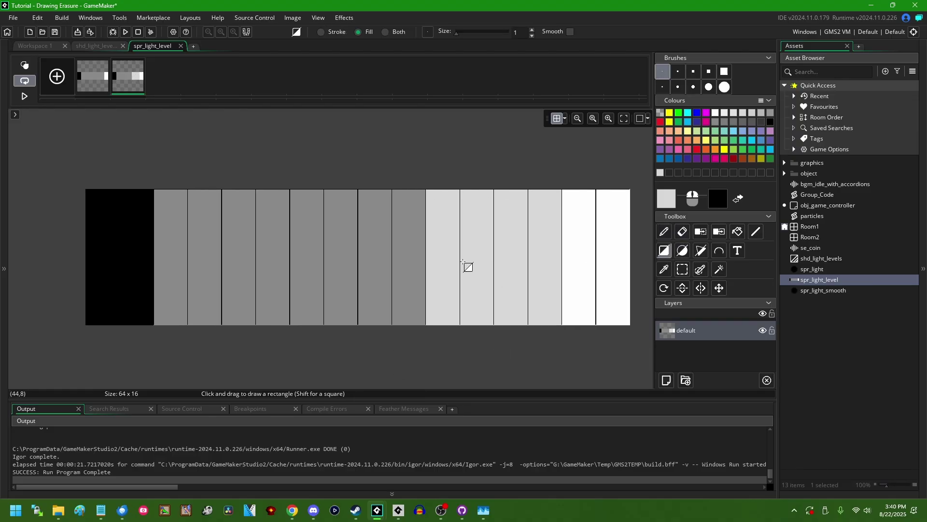
{"action": "left_click", "coordinate": [746, 122]}
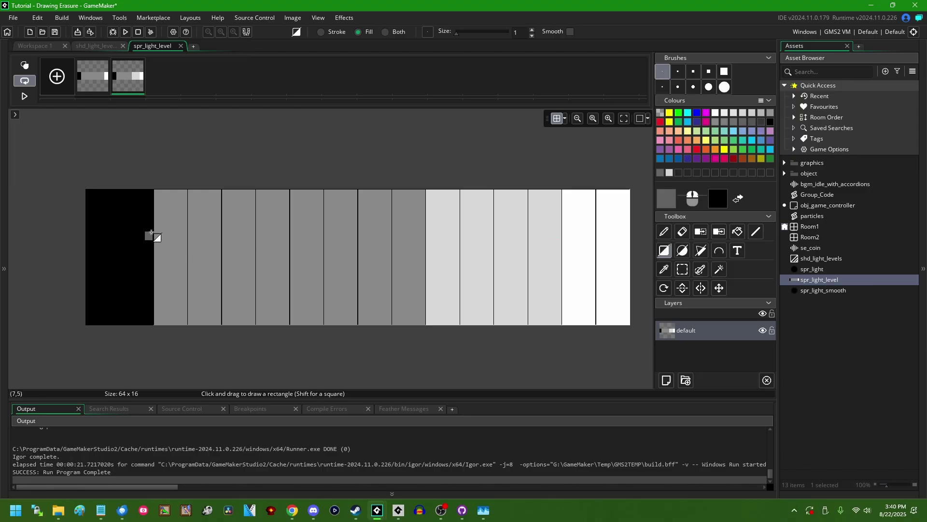
{"action": "mouse_move", "coordinate": [155, 190]}
{"action": "left_mouse_down"}
{"action": "mouse_move", "coordinate": [239, 309]}
{"action": "mouse_move", "coordinate": [288, 338]}
{"action": "left_mouse_up"}
{"action": "left_click", "coordinate": [104, 79]}
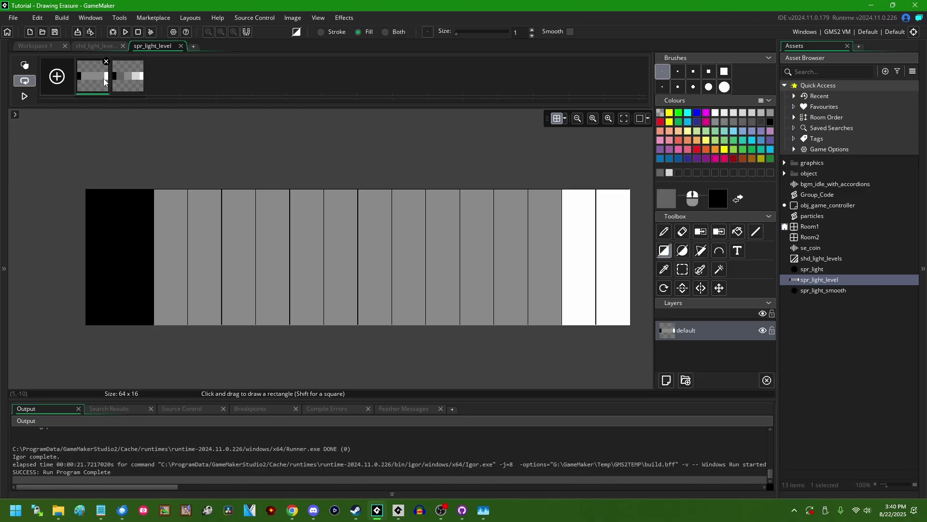
{"action": "left_click", "coordinate": [102, 79]}
{"action": "left_click", "coordinate": [137, 77]}
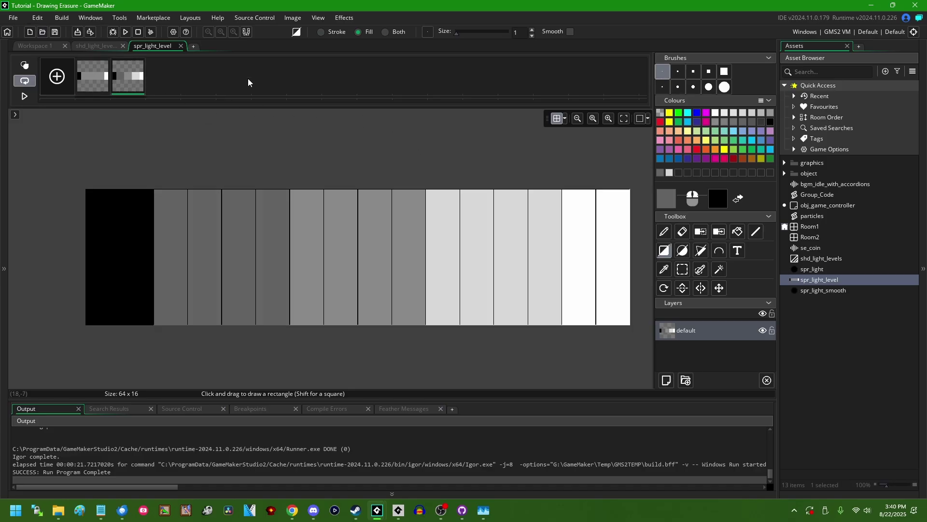
Reopen spr_light_level, paint a third frame's right-hand grey bands white, close the editor and preview the three frames
{"action": "left_click", "coordinate": [180, 46]}
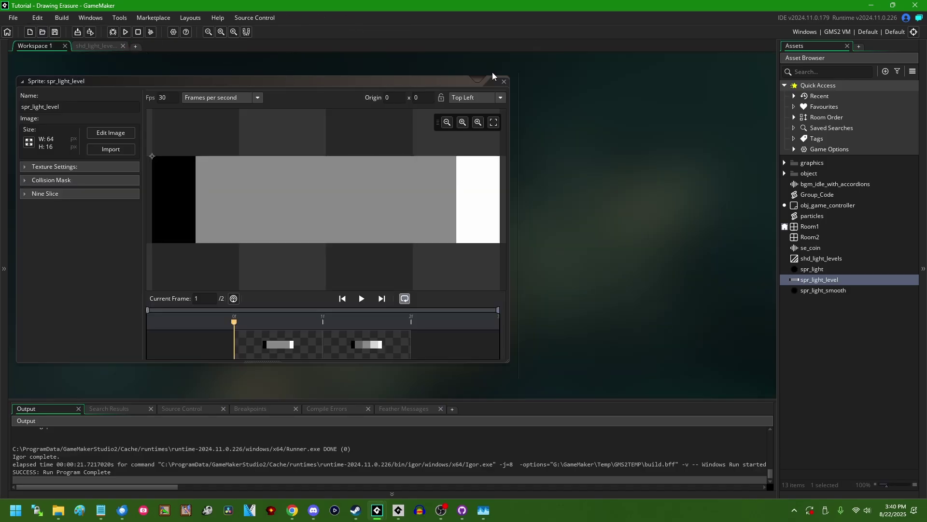
{"action": "left_click", "coordinate": [504, 81]}
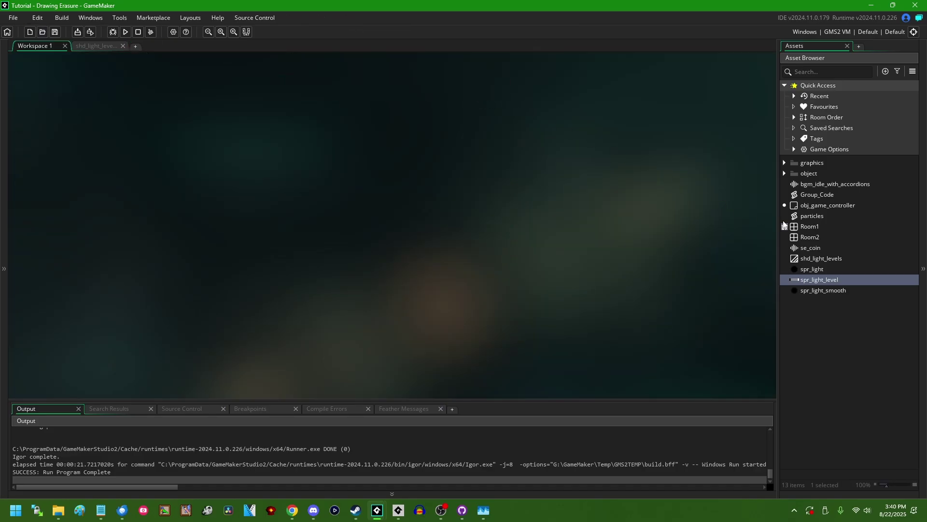
{"action": "double_click", "coordinate": [827, 281]}
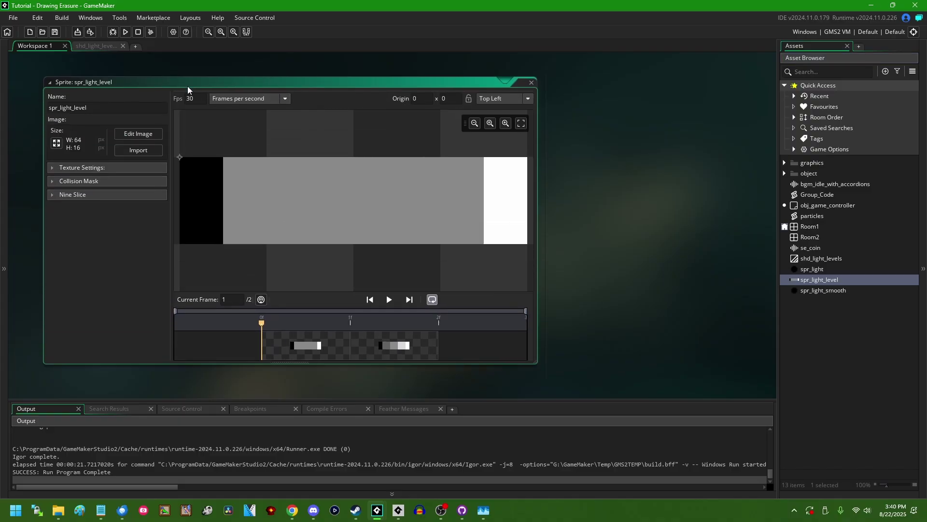
{"action": "left_click", "coordinate": [123, 132]}
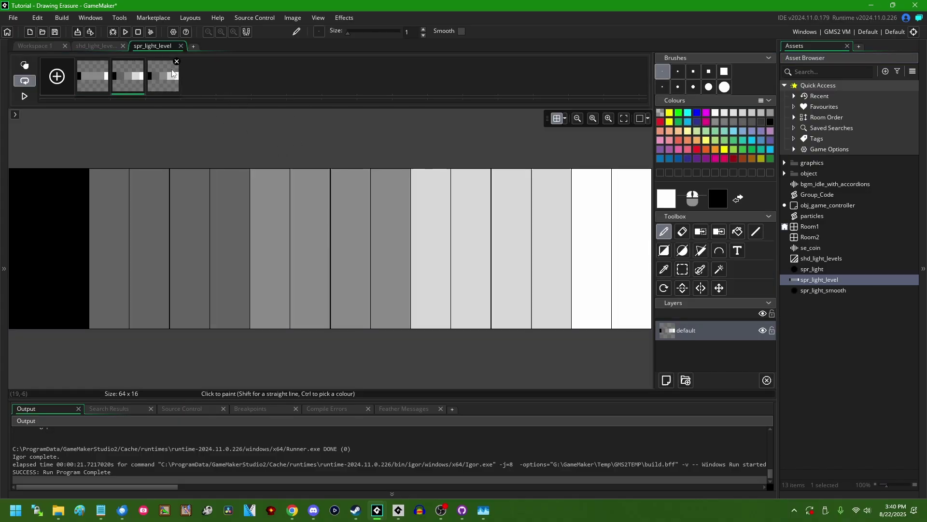
{"action": "left_click", "coordinate": [663, 250]}
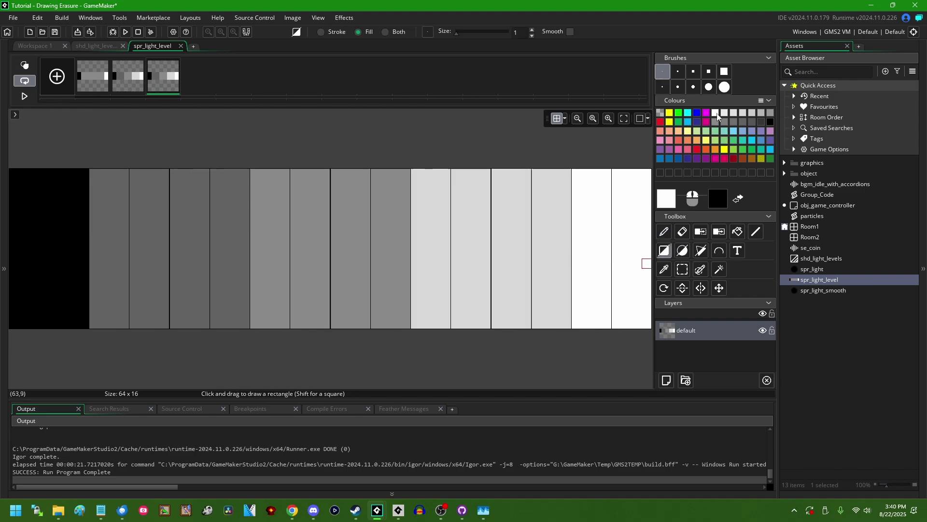
{"action": "scroll", "coordinate": [507, 258], "scroll_direction": "down", "scroll_amount": 1, "text": "ctrl"}
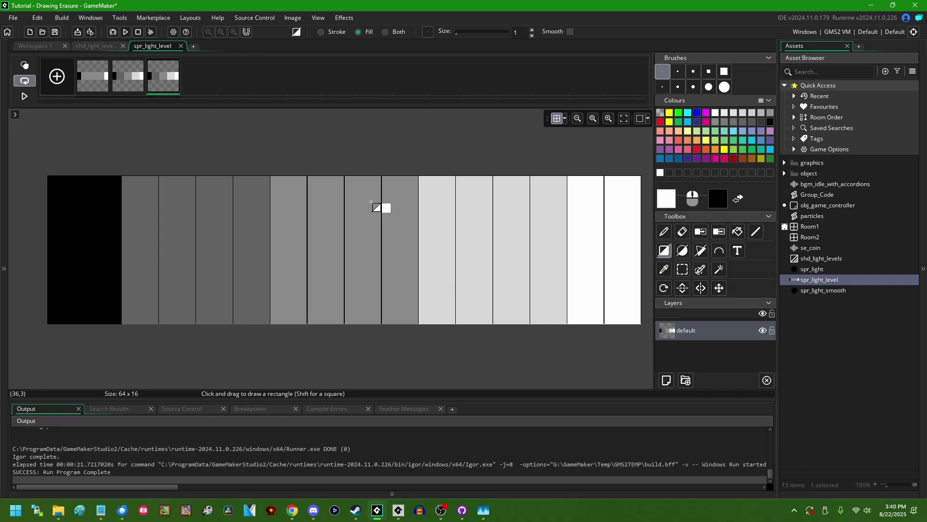
{"action": "left_click_drag", "start_coordinate": [279, 183], "coordinate": [565, 329]}
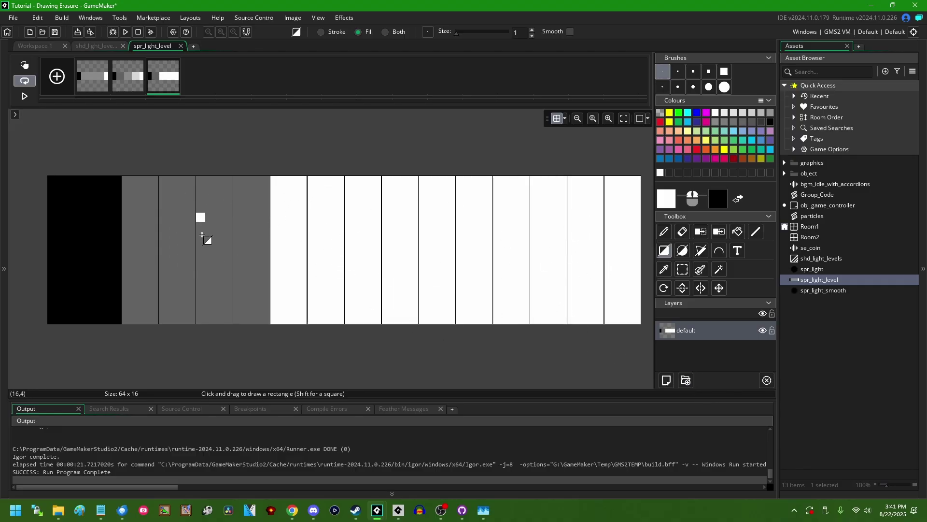
{"action": "left_click_drag", "start_coordinate": [238, 181], "coordinate": [325, 369]}
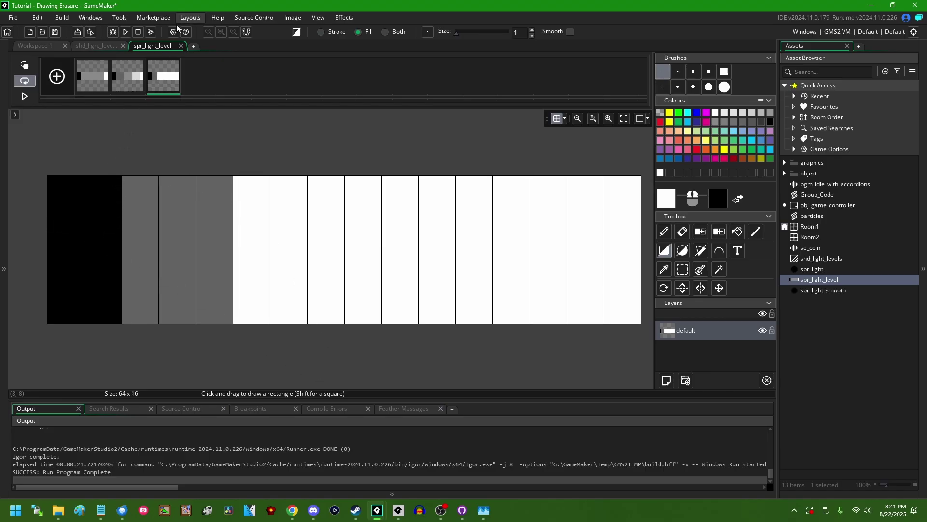
{"action": "left_click", "coordinate": [181, 46]}
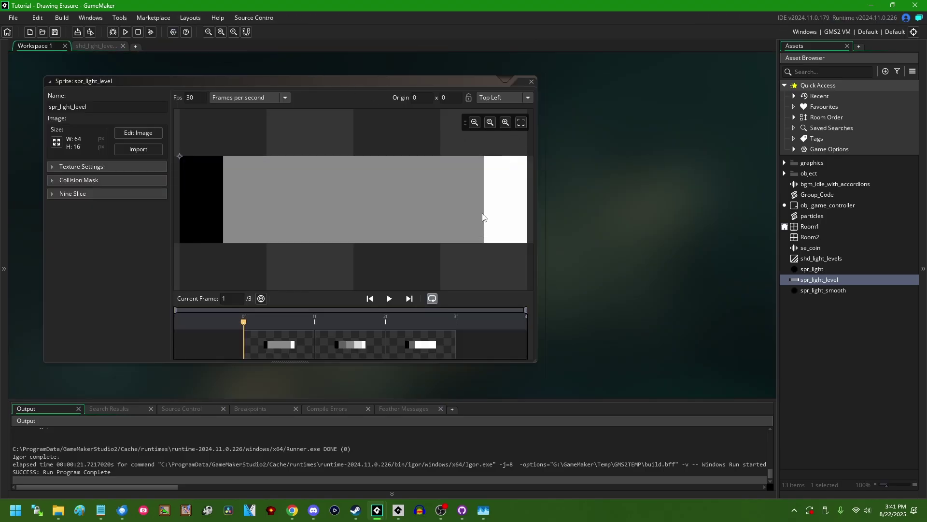
{"action": "left_click", "coordinate": [312, 353]}
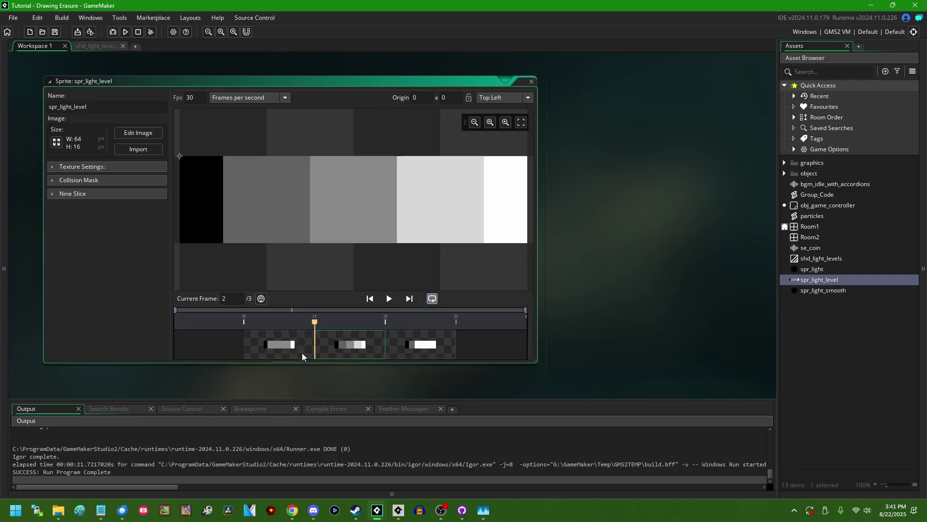
Add a light_variation variable in the Create event after the surface creation line
{"action": "left_click", "coordinate": [531, 82]}
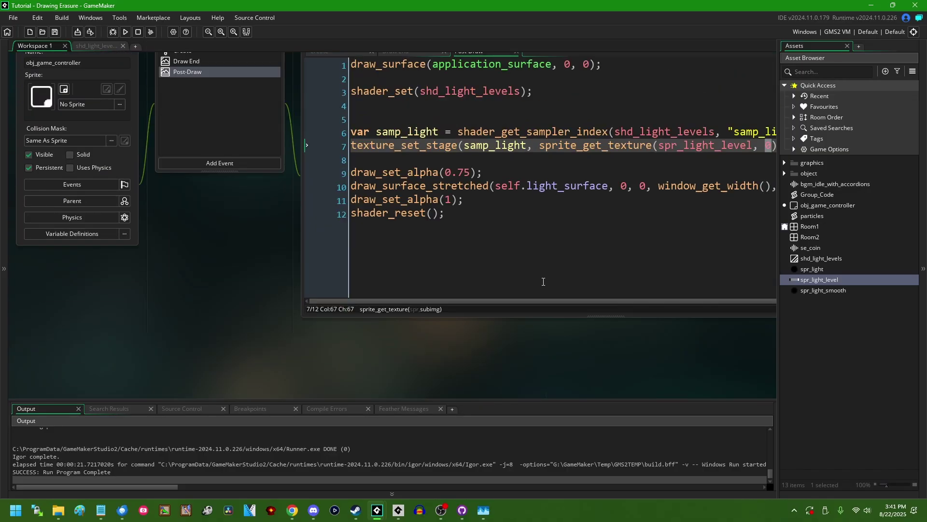
{"action": "left_click", "coordinate": [145, 100]}
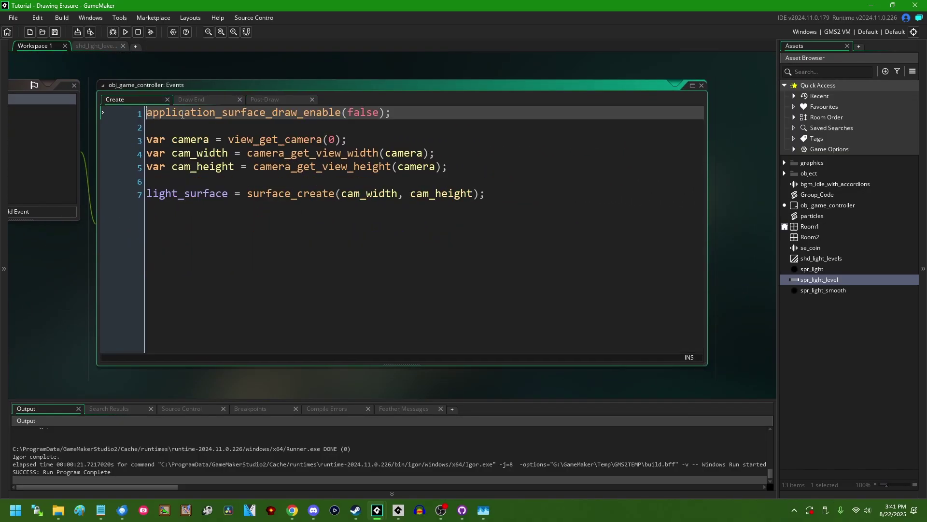
{"action": "left_click", "coordinate": [632, 213]}
{"action": "key", "text": "Return"}
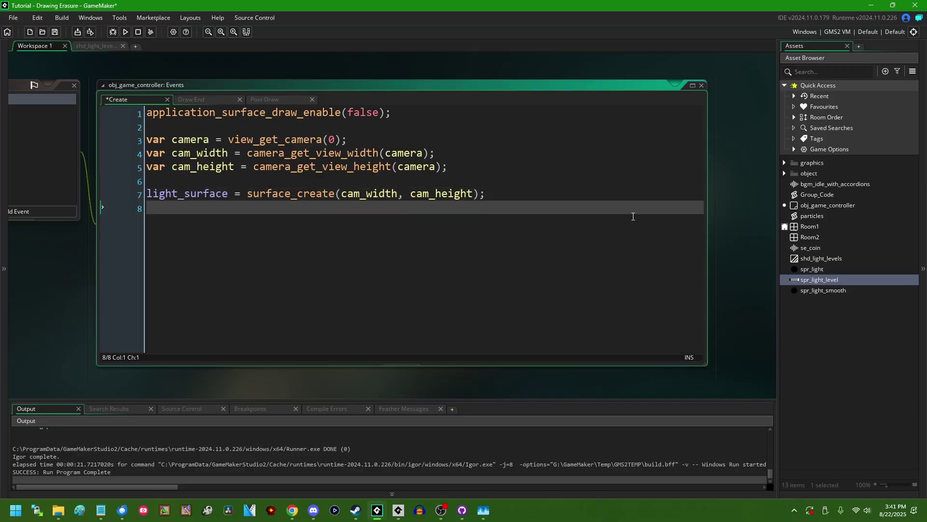
{"action": "key", "text": "Return"}
{"action": "type", "text": "ia"}
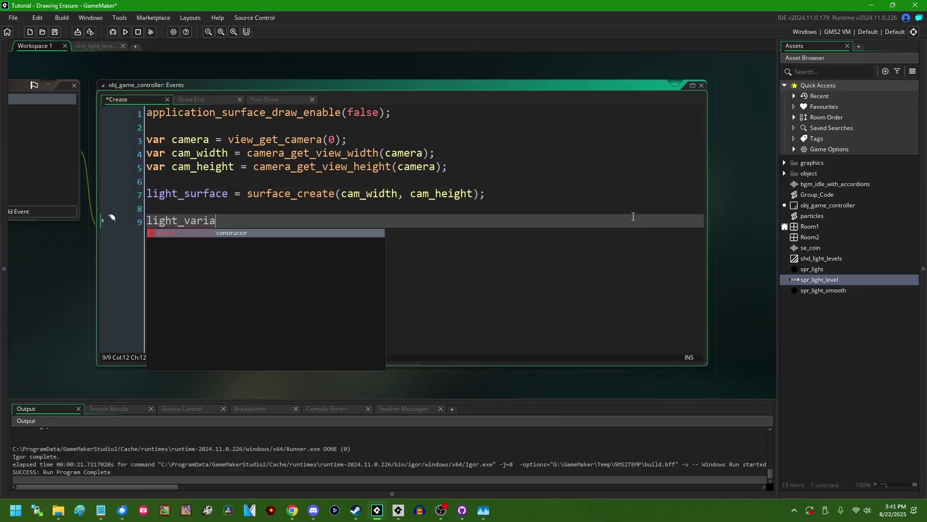
{"action": "type", "text": "tion = 0;"}
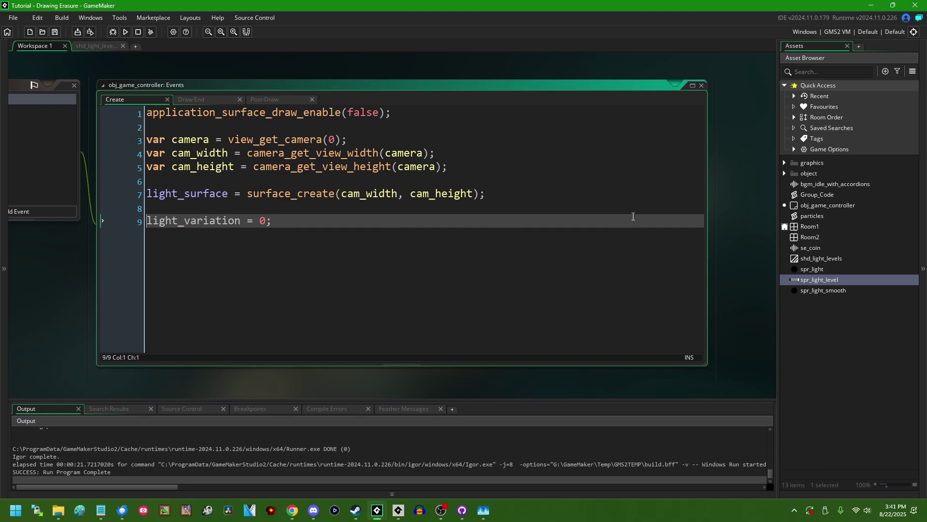
{"action": "left_click", "coordinate": [207, 101]}
{"action": "left_click", "coordinate": [465, 234]}
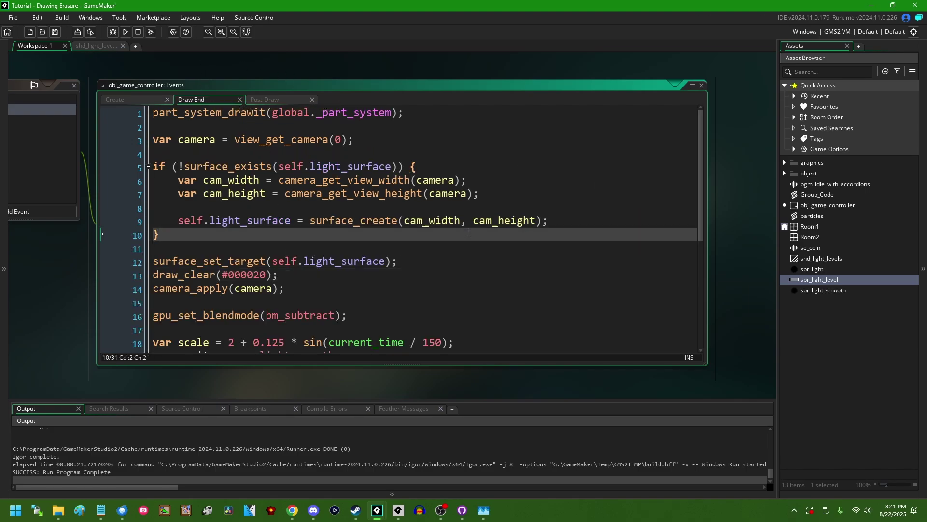
In Post-Draw, increment light_variation on a vk_tab key check and use it as spr_light_level's frame instead of 0
{"action": "left_click", "coordinate": [267, 101]}
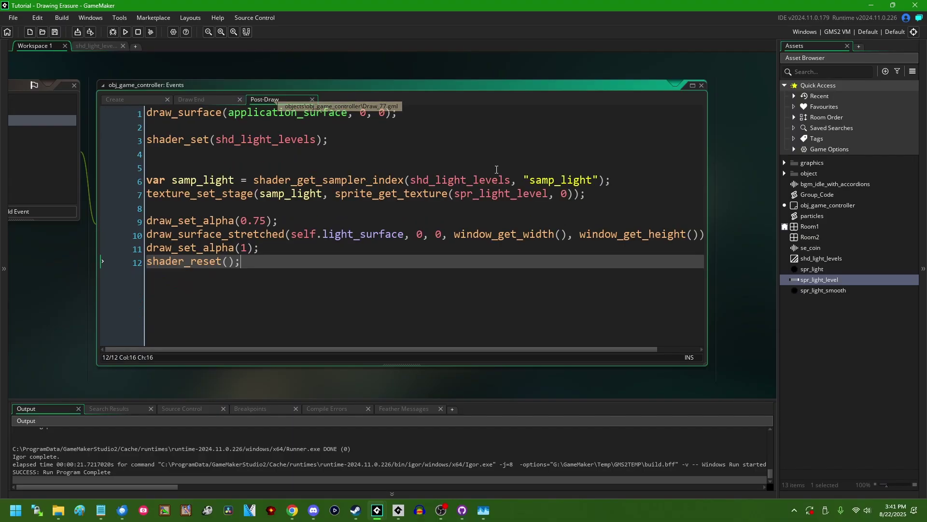
{"action": "left_click", "coordinate": [562, 163]}
{"action": "key", "text": "Return"}
{"action": "type", "text": "if (keyboard_check"}
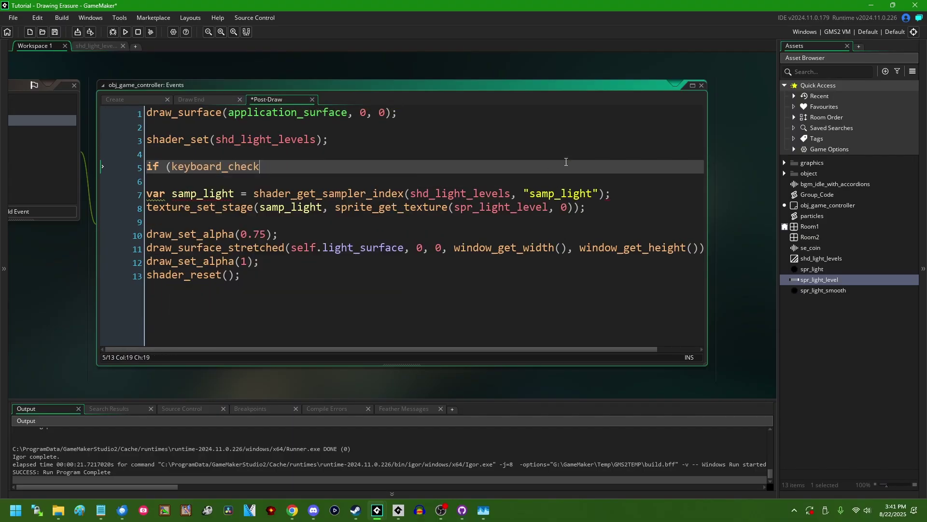
{"action": "type", "text": "_pressed(vk_tab"}
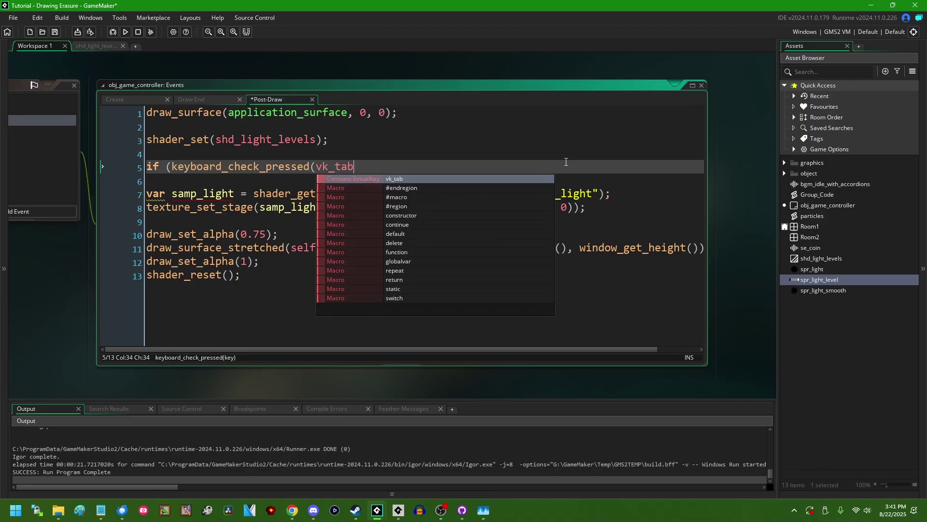
{"action": "type", "text": ")) {"}
{"action": "key", "text": "Return"}
{"action": "type", "text": "light_variation++;"}
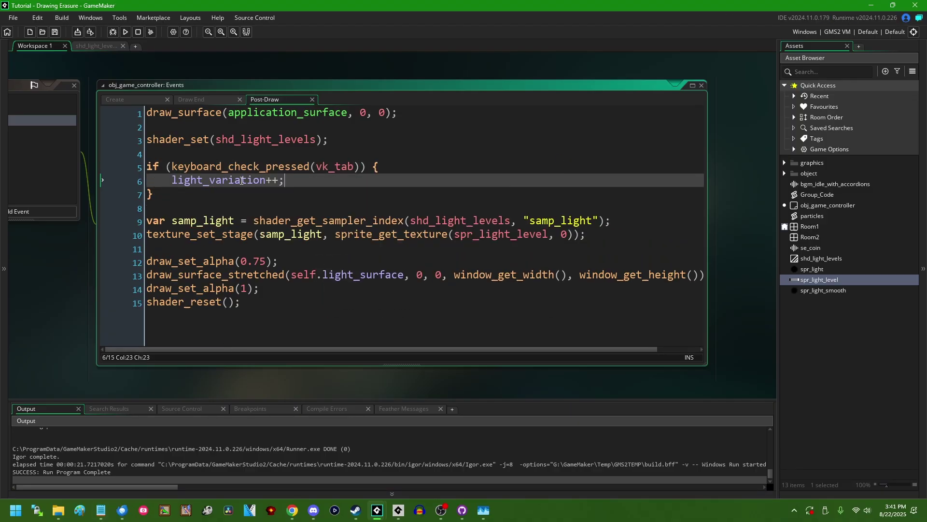
{"action": "double_click", "coordinate": [242, 181]}
{"action": "left_click", "coordinate": [568, 234]}
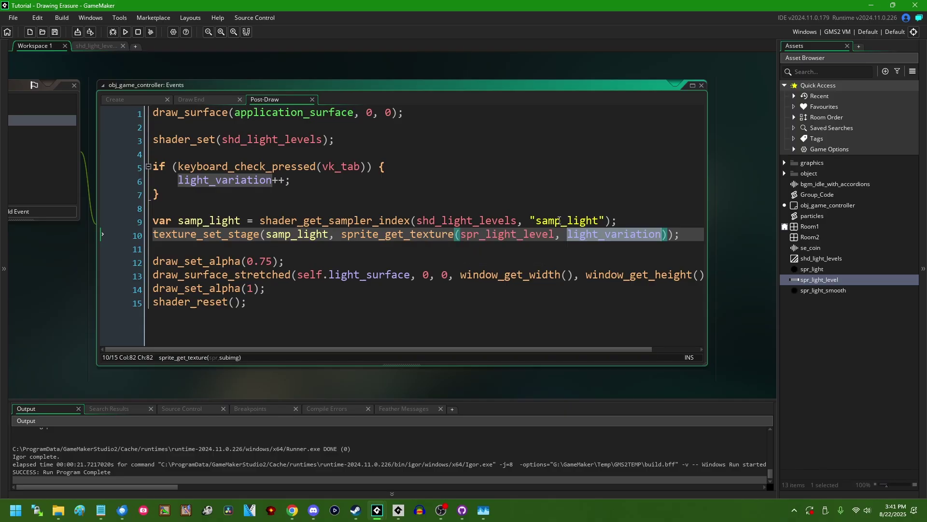
{"action": "left_click", "coordinate": [400, 205]}
{"action": "key", "text": "F5"}
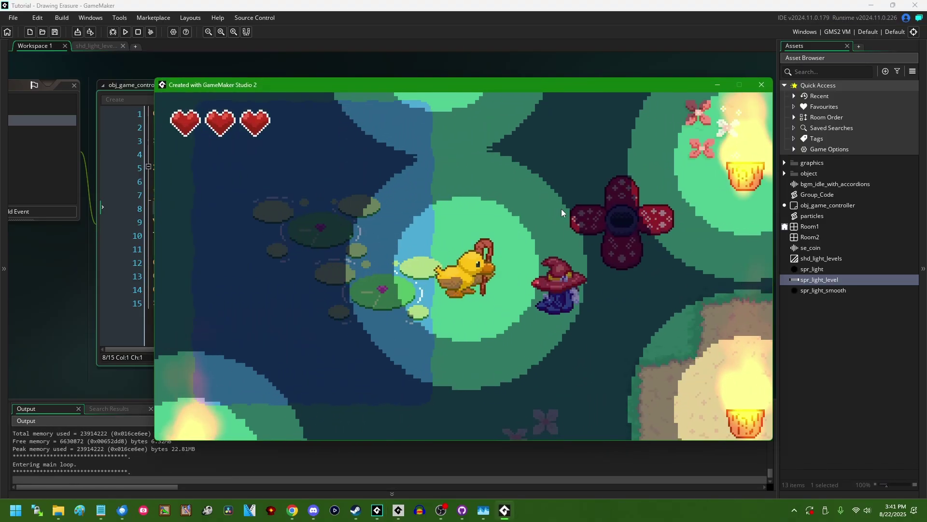
{"action": "key", "text": "Up"}
{"action": "key", "text": "Left"}
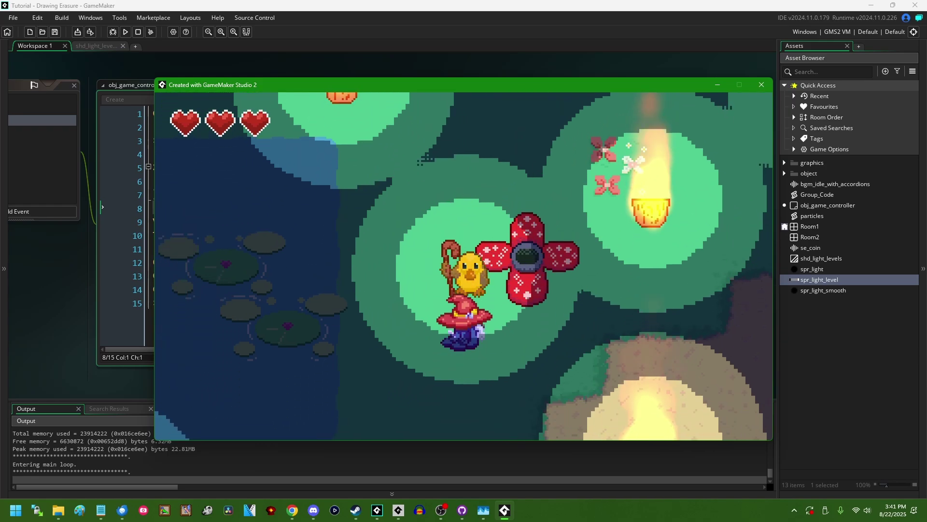
{"action": "key", "text": "Down"}
{"action": "key", "text": "Up"}
{"action": "key", "text": "Right"}
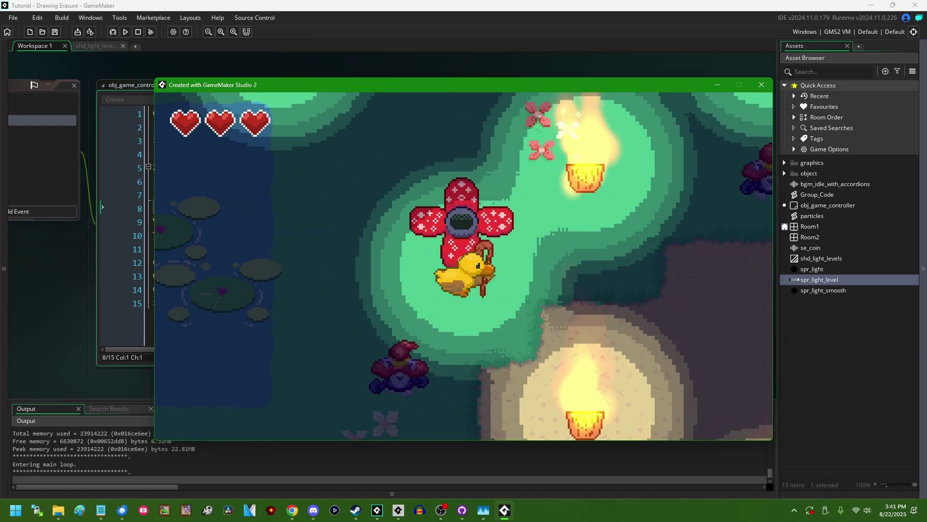
{"action": "key", "text": "Up"}
{"action": "key", "text": "Left"}
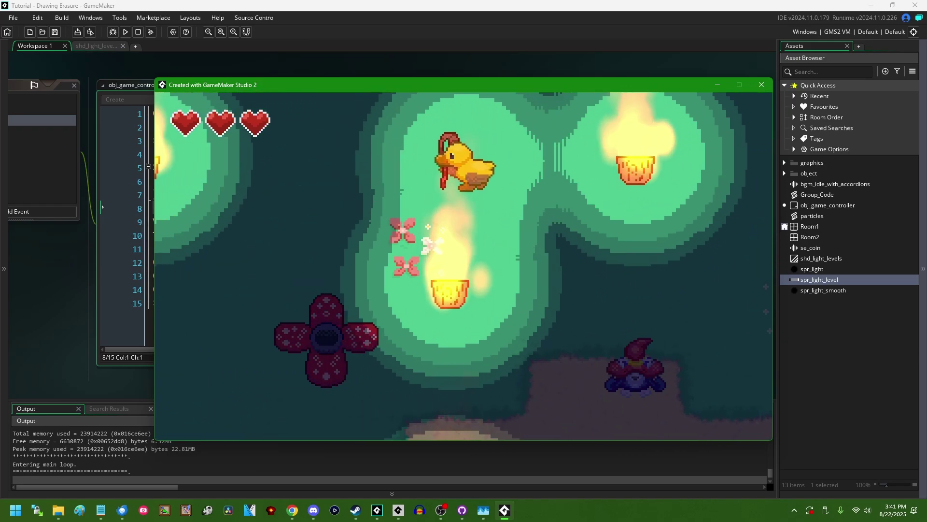
{"action": "key", "text": "Down"}
{"action": "key", "text": "Up"}
{"action": "key", "text": "Down"}
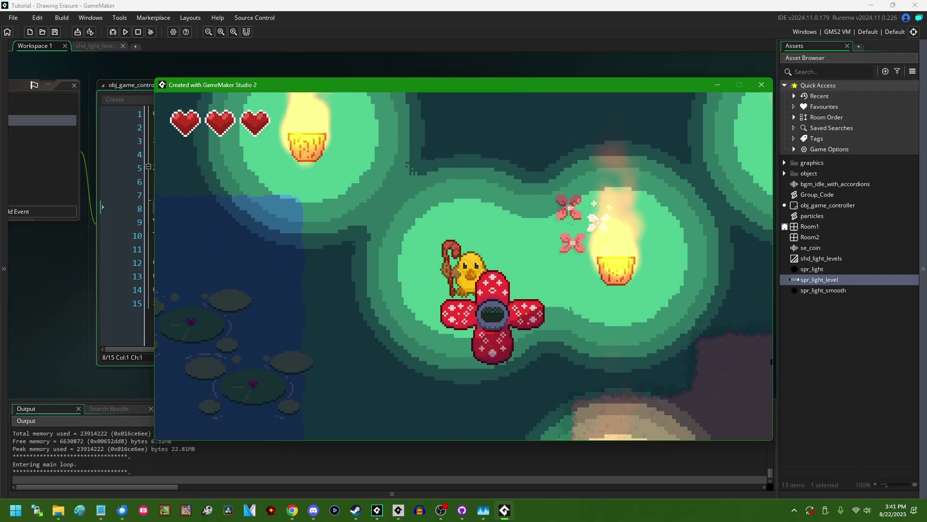
{"action": "key", "text": "Right"}
{"action": "key", "text": "Down"}
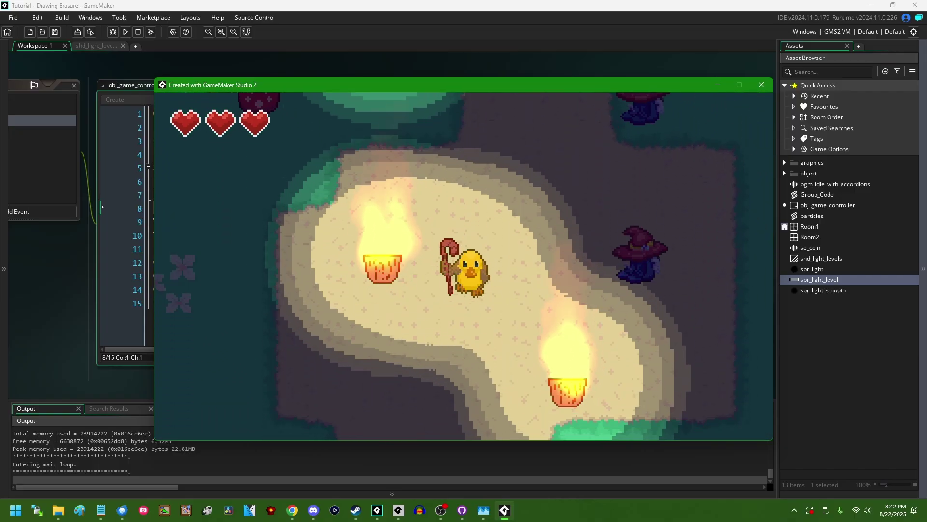
{"action": "key", "text": "Left"}
{"action": "key", "text": "Up"}
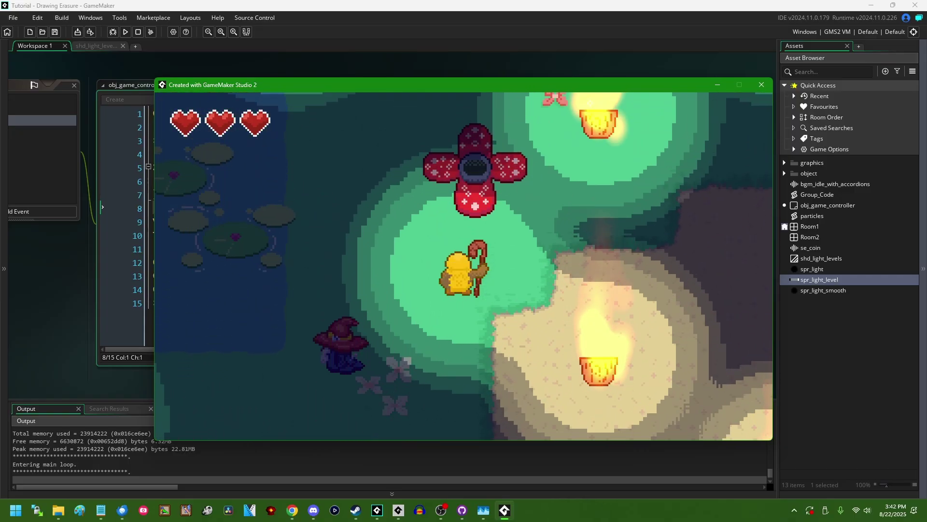
{"action": "key", "text": "Right"}
{"action": "key", "text": "Left"}
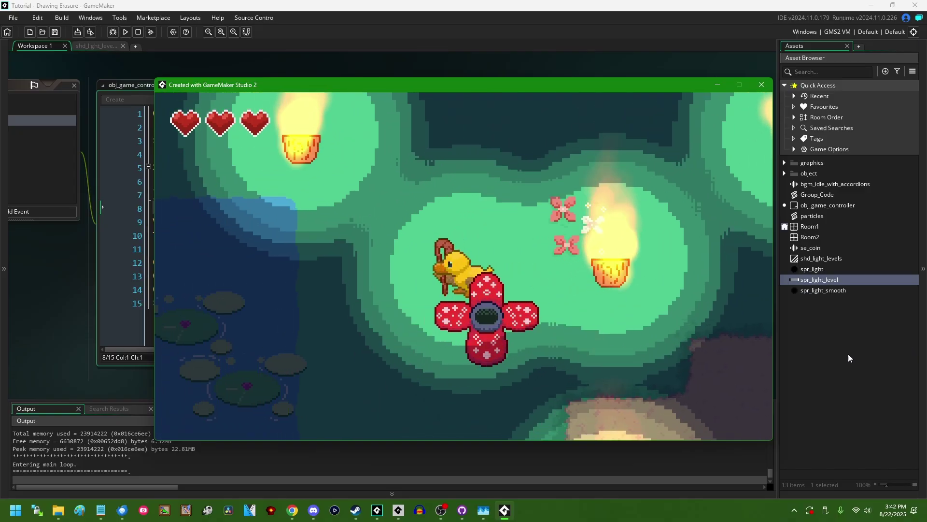
{"action": "key", "text": "Up"}
{"action": "key", "text": "Right"}
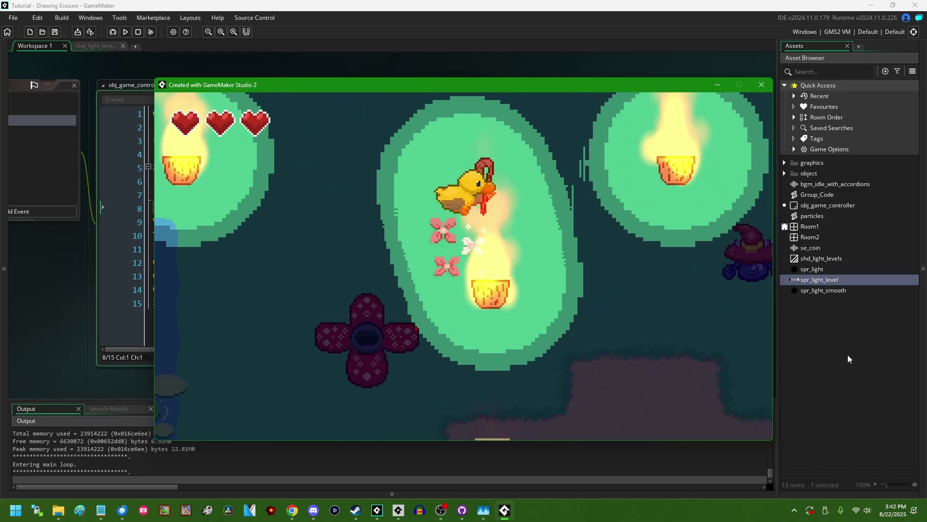
{"action": "key", "text": "Down"}
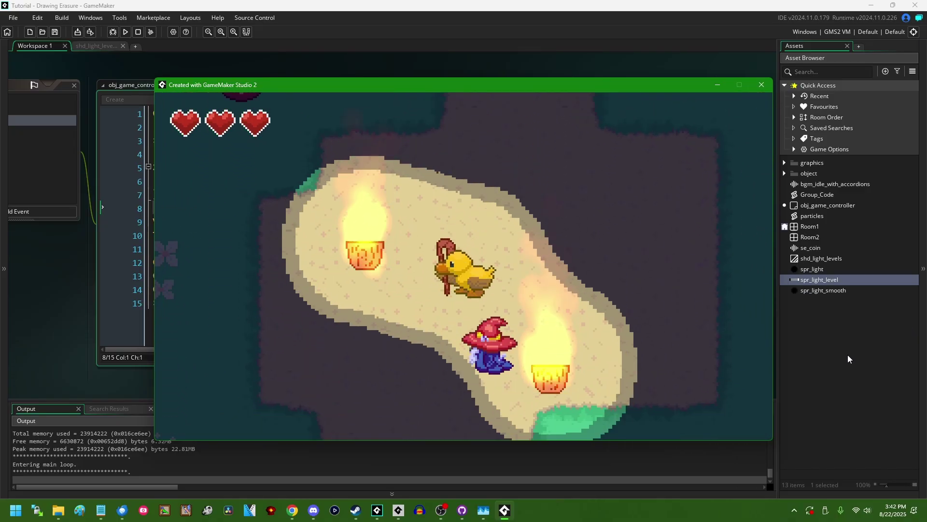
{"action": "key", "text": "Left"}
{"action": "key", "text": "Up"}
{"action": "key", "text": "Up"}
{"action": "key", "text": "Right"}
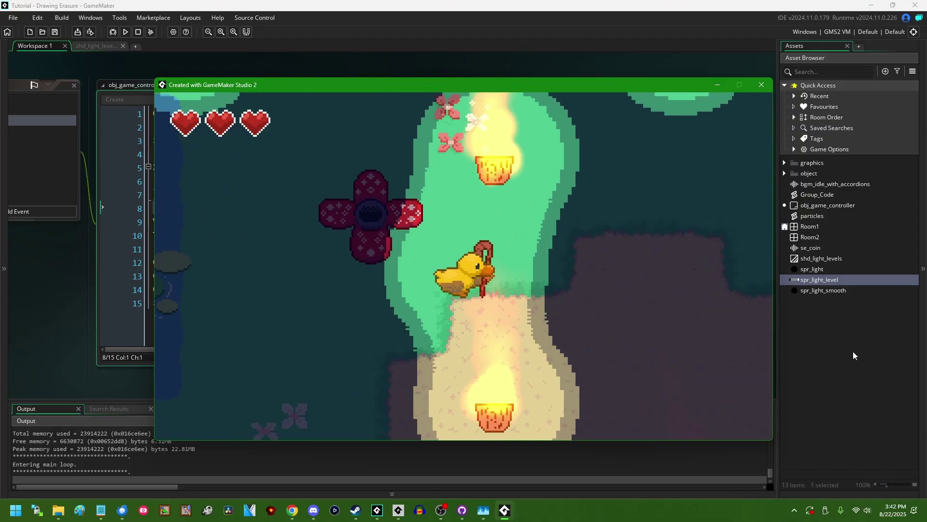
{"action": "key", "text": "Left"}
{"action": "key", "text": "Down"}
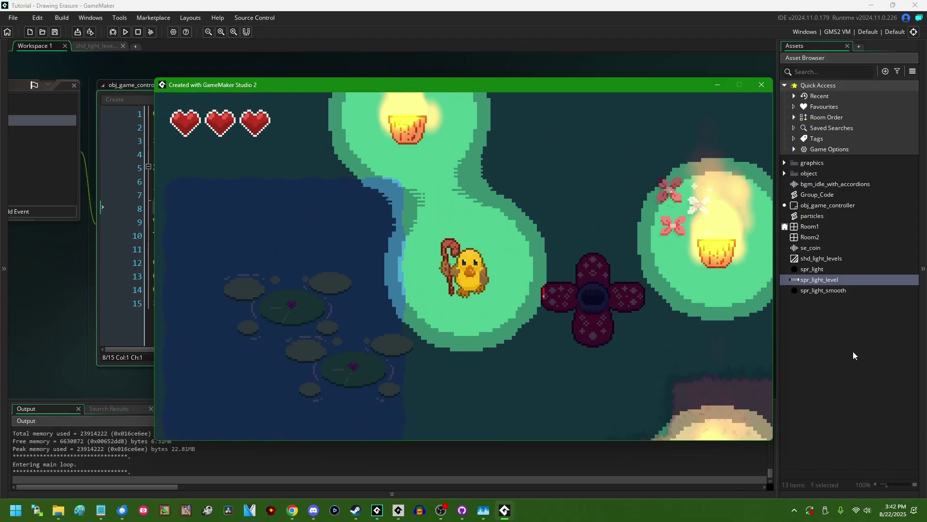
{"action": "key", "text": "Right"}
{"action": "key", "text": "Up"}
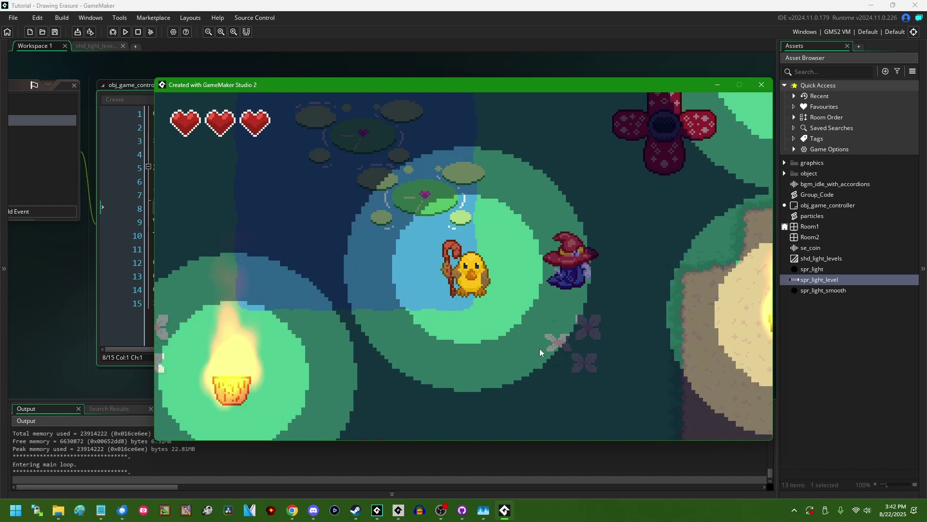
{"action": "key", "text": "Right"}
{"action": "key", "text": "Up"}
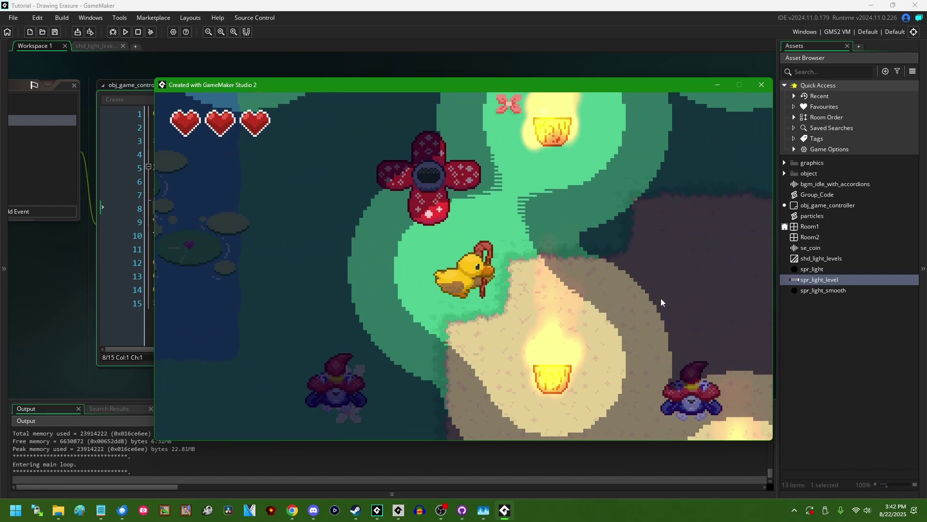
{"action": "key", "text": "Left"}
{"action": "key", "text": "Down"}
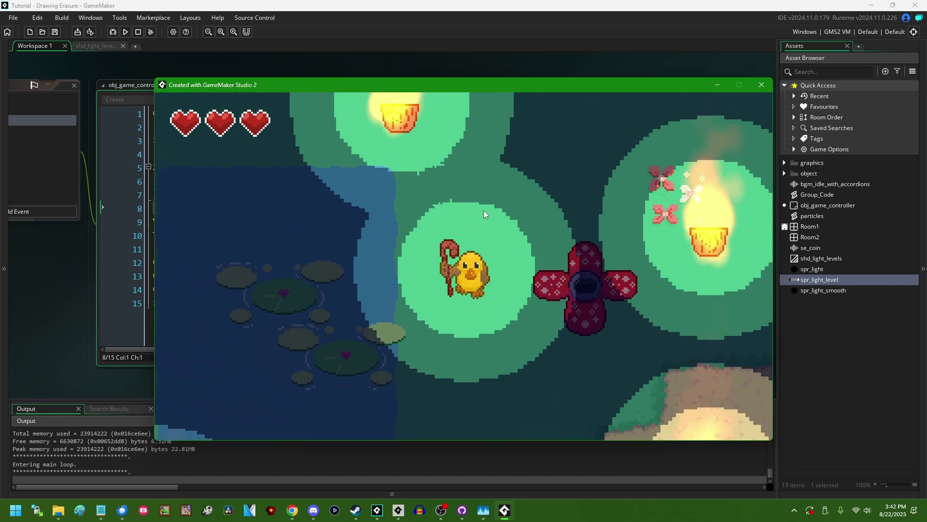
{"action": "left_click", "coordinate": [761, 85]}
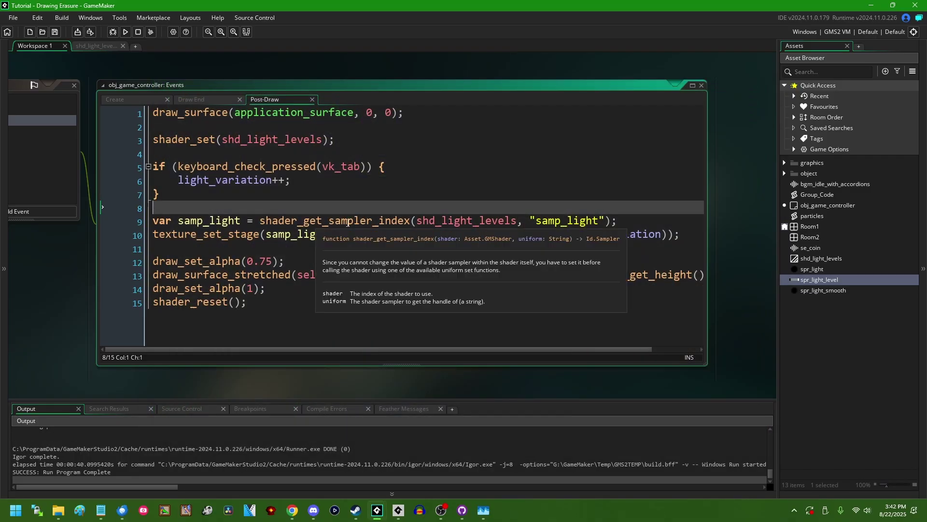
{"action": "double_click", "coordinate": [802, 281]}
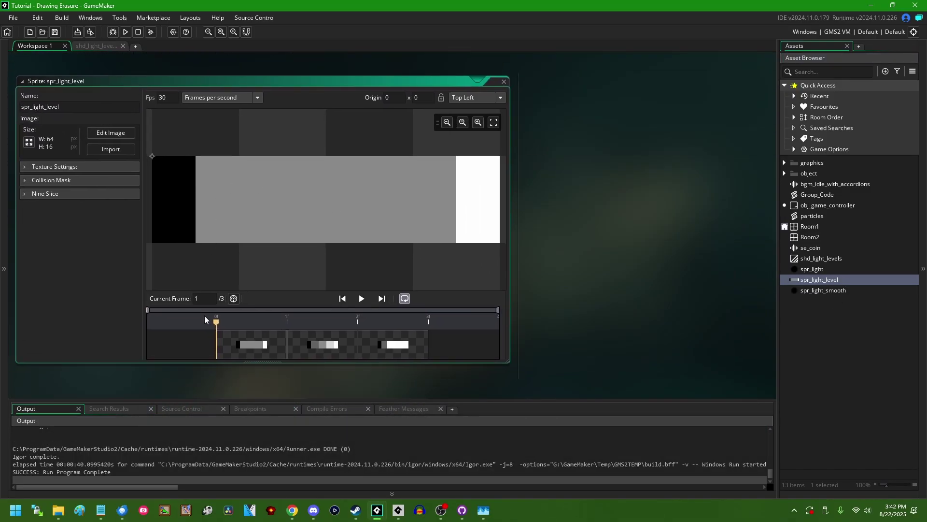
{"action": "left_click", "coordinate": [507, 85]}
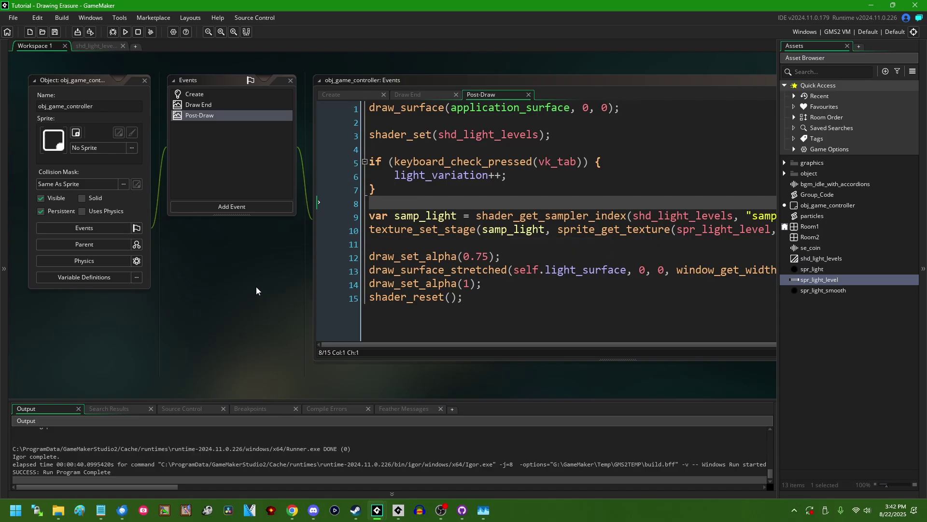
{"action": "middle_click_drag", "start_coordinate": [284, 288], "coordinate": [287, 304]}
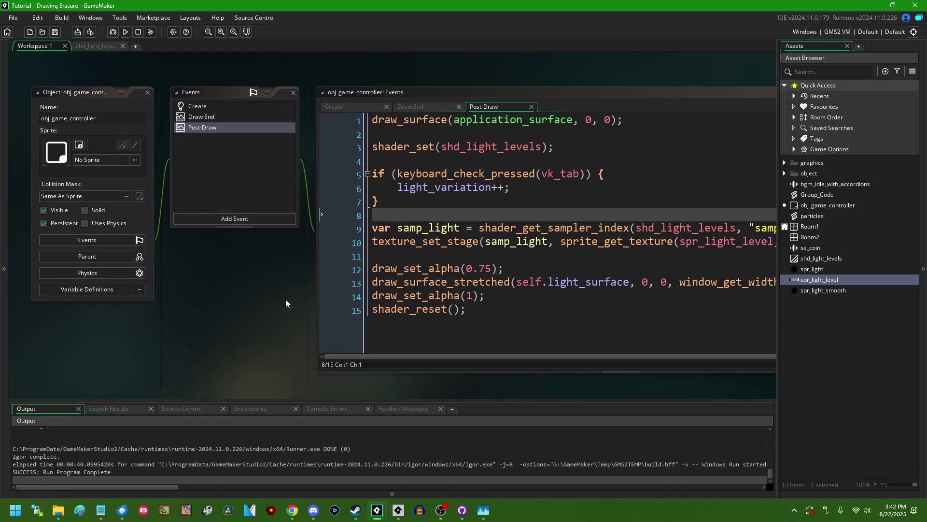
{"action": "double_click", "coordinate": [849, 280]}
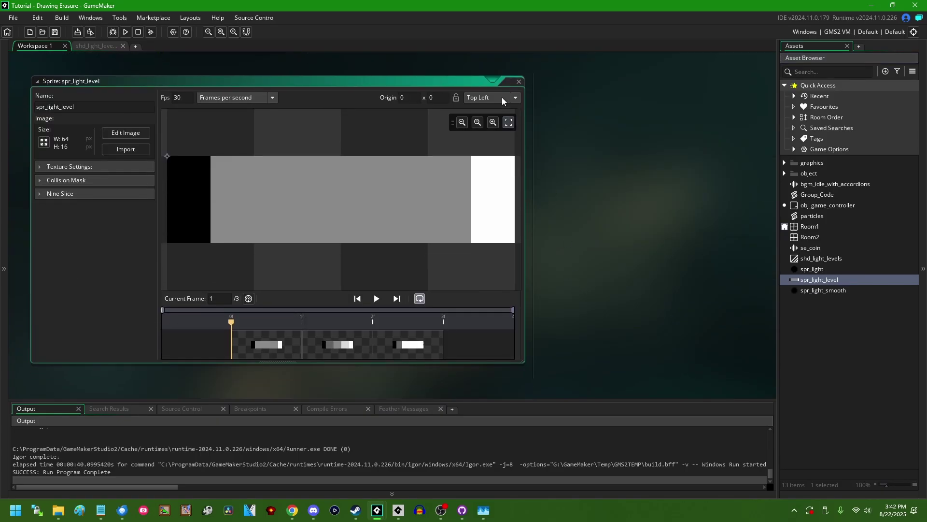
{"action": "left_click", "coordinate": [519, 81]}
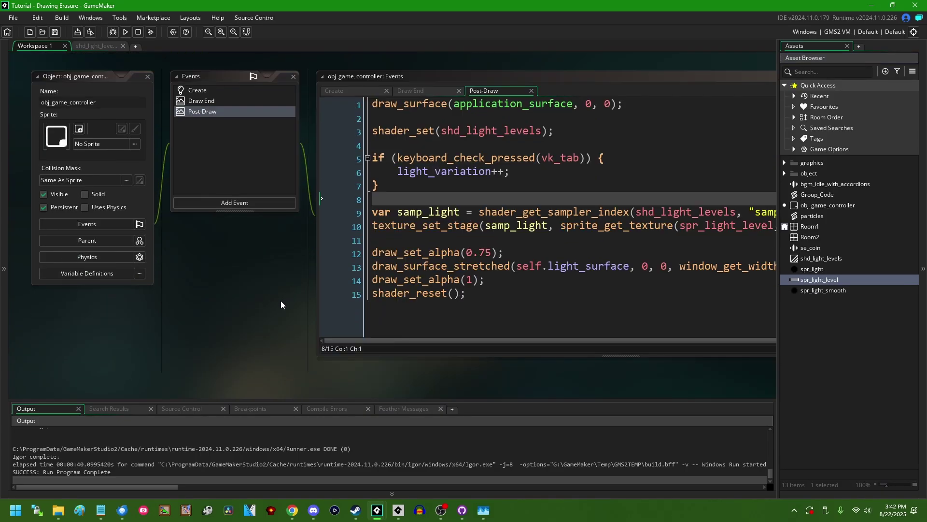
In GitHub Desktop commit the 15 changed files as 'tutorial stuff', then return to GameMaker
{"action": "key", "text": "alt+Tab"}
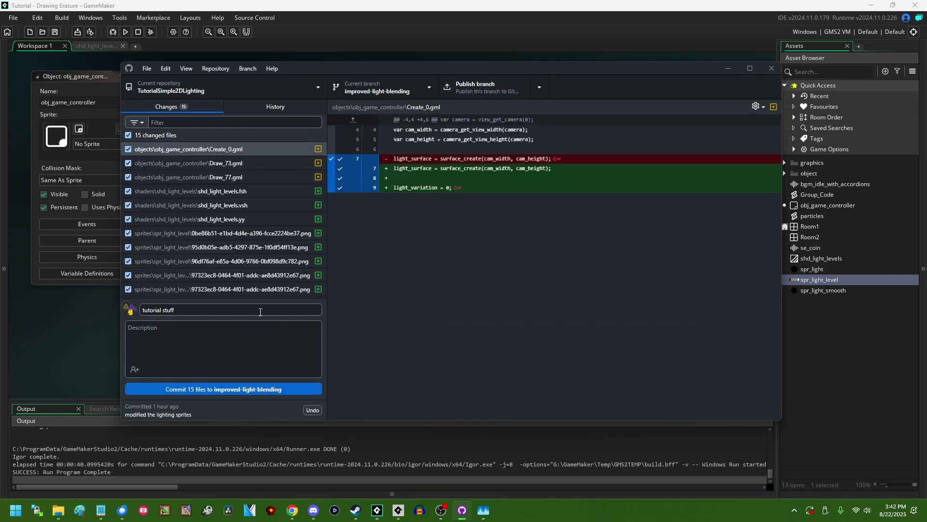
{"action": "key", "text": "ctrl+Return"}
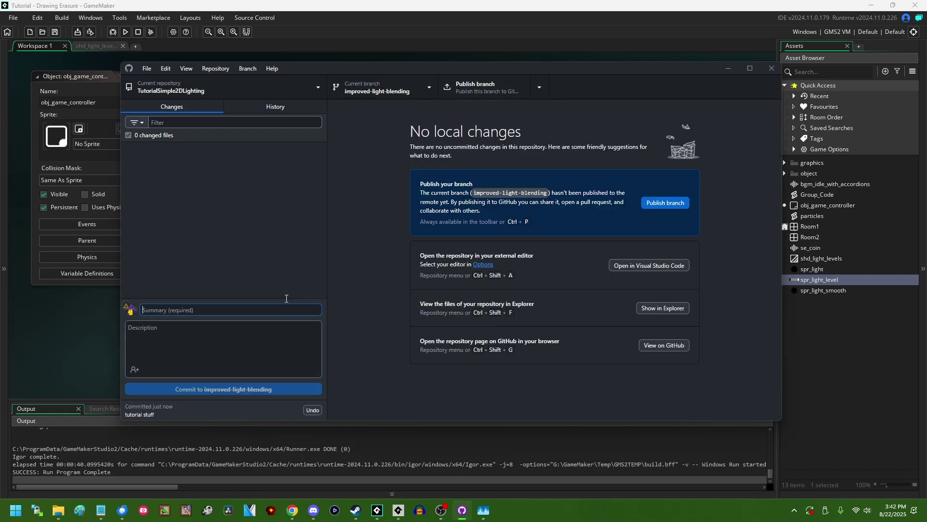
{"action": "left_click", "coordinate": [393, 5]}
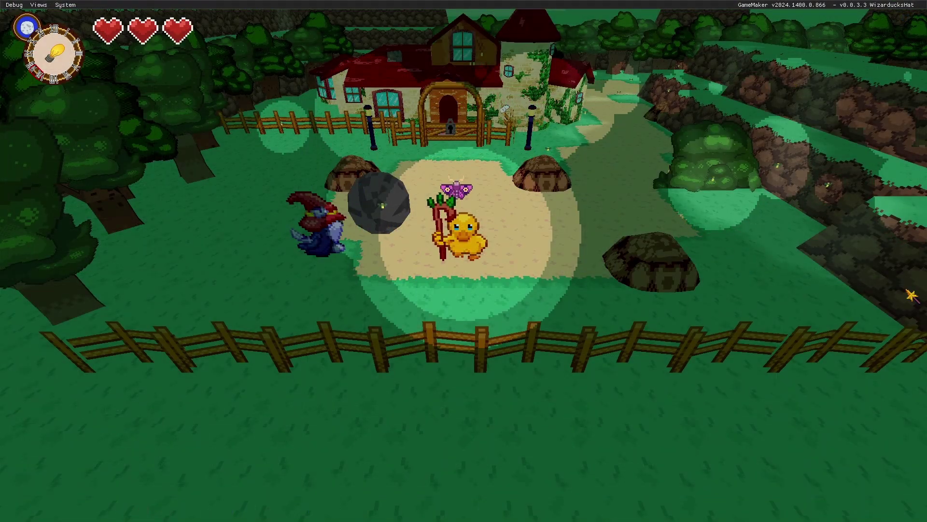
Walk the duck north toward the house gate, then turn it to face the camera
{"action": "key", "text": "w"}
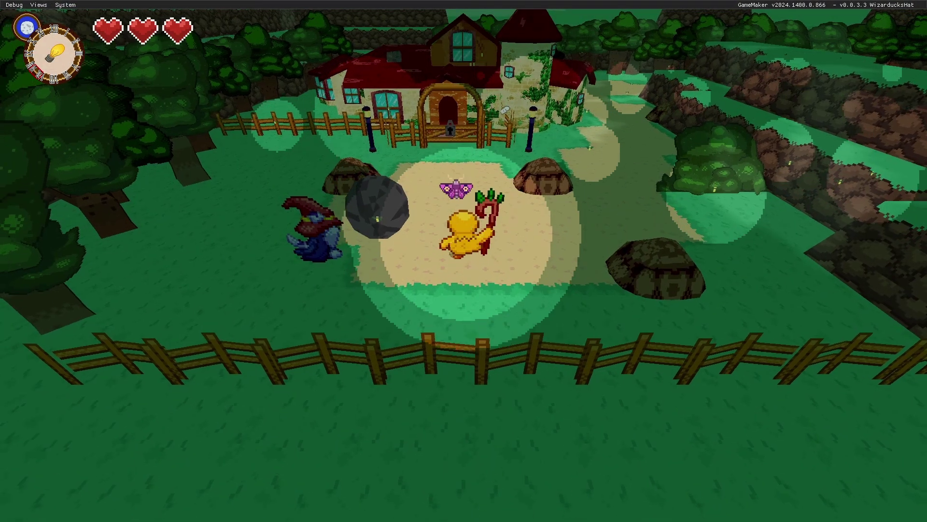
{"action": "key", "text": "s"}
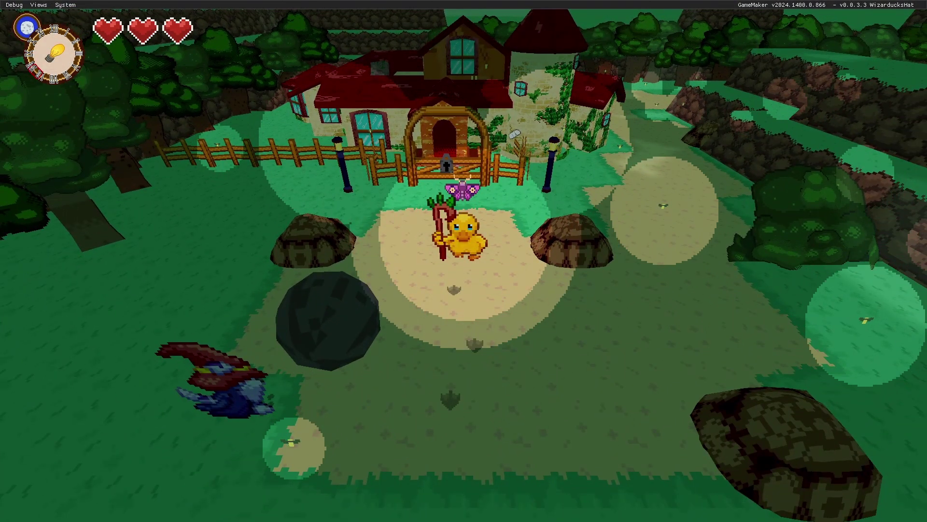